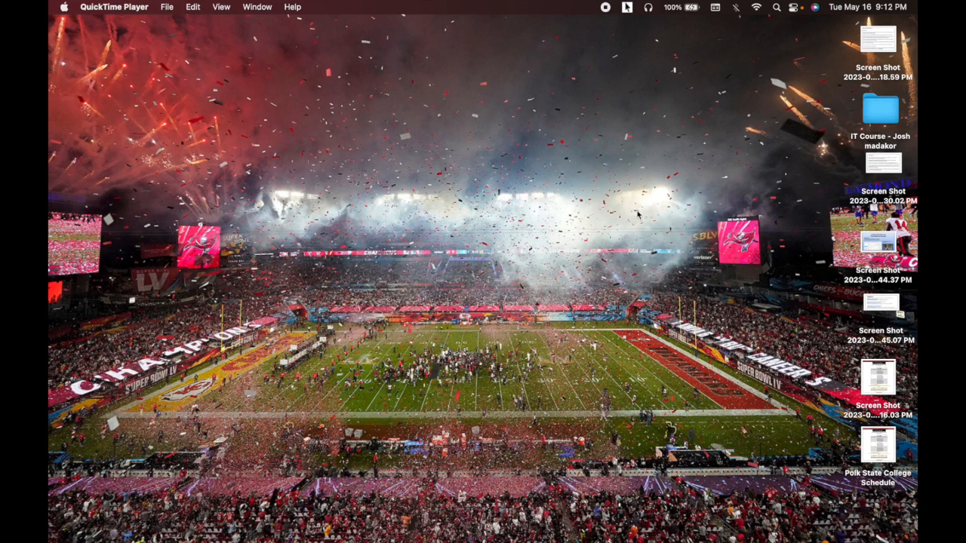
- Turn on PointerPro's circle highlight and restore the minimized 'Home - Microsoft Azure' Chrome window
click(626, 12)
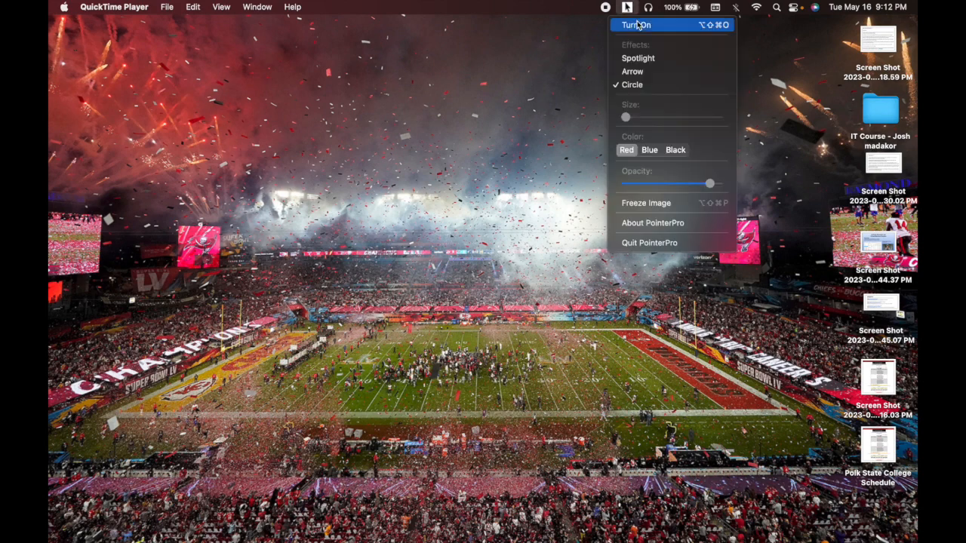
click(635, 24)
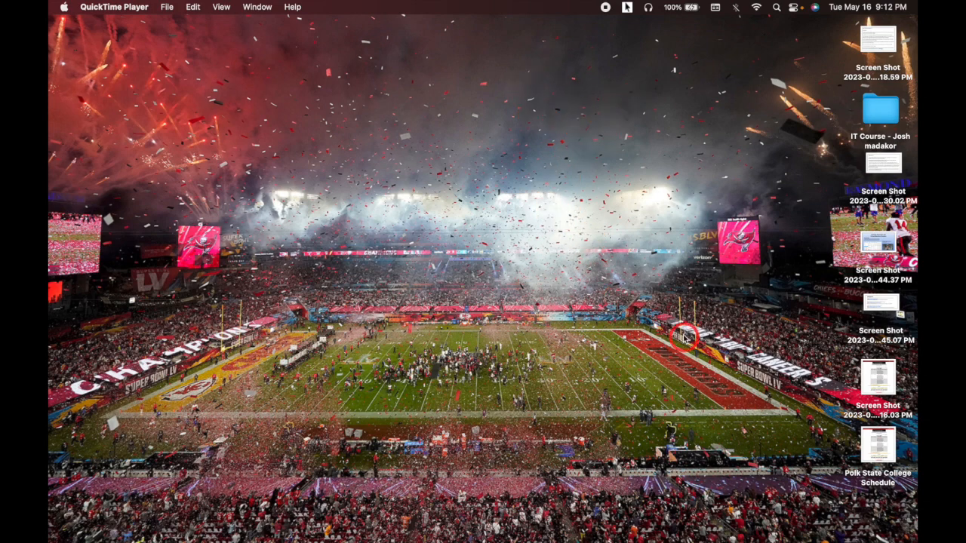
mouse_move(692, 537)
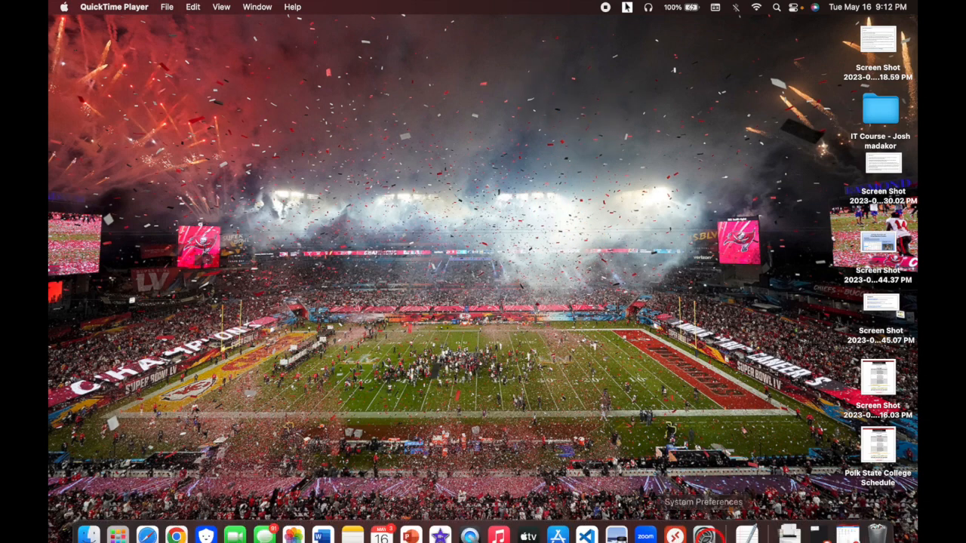
click(848, 521)
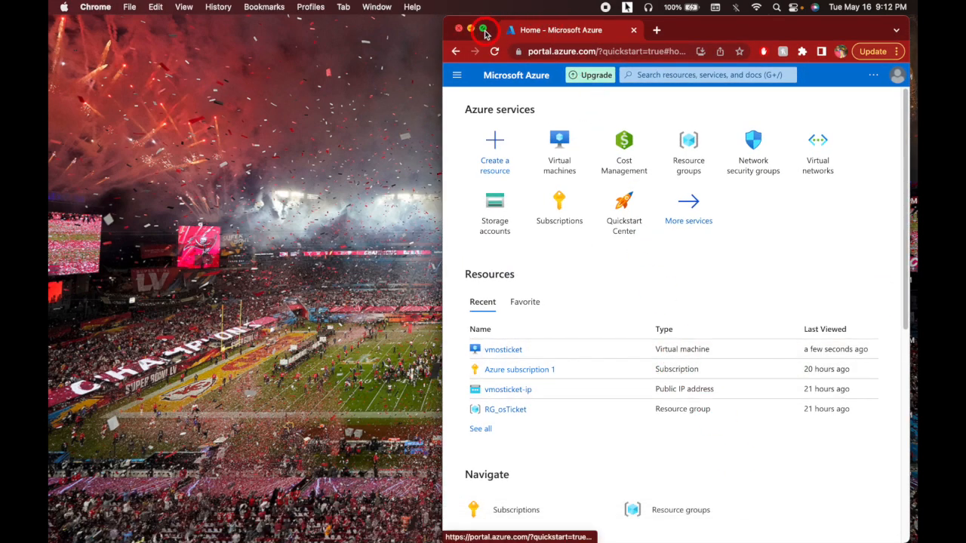
- Make the Azure portal full screen, inspect the stopped vmosticket VM, then go back Home
click(484, 30)
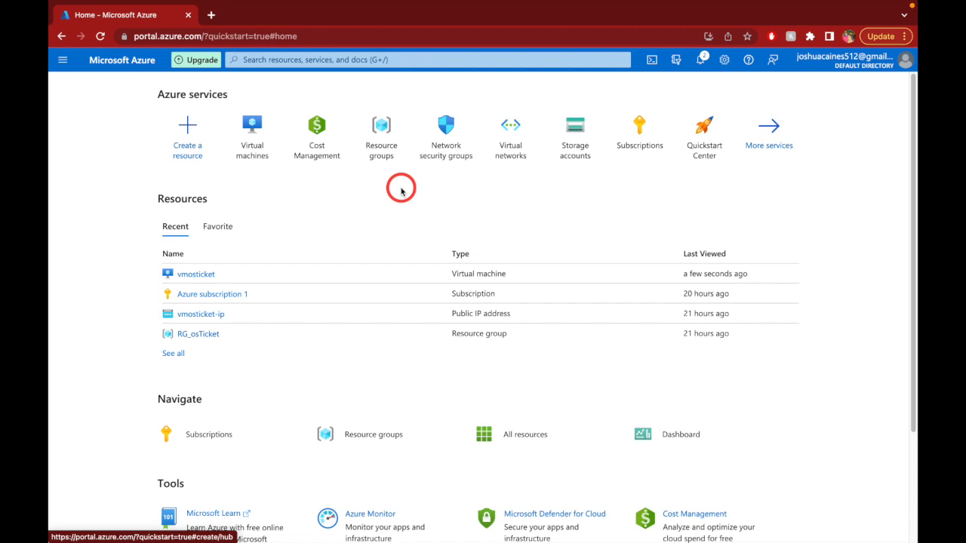
click(249, 125)
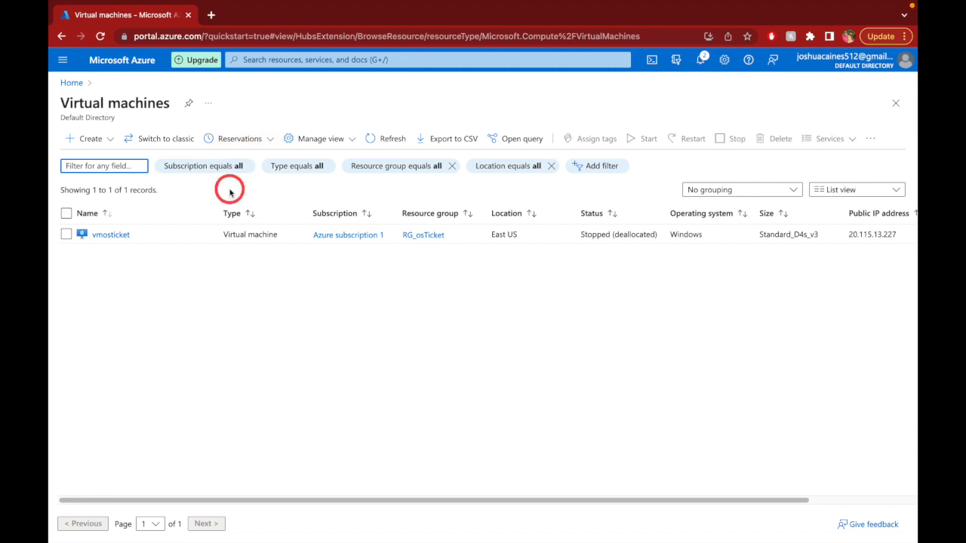
click(117, 234)
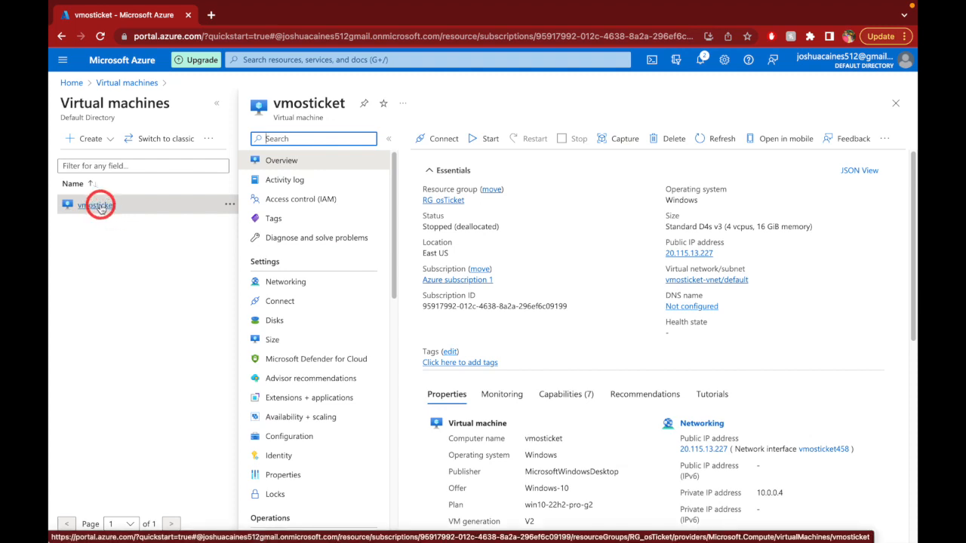
click(71, 83)
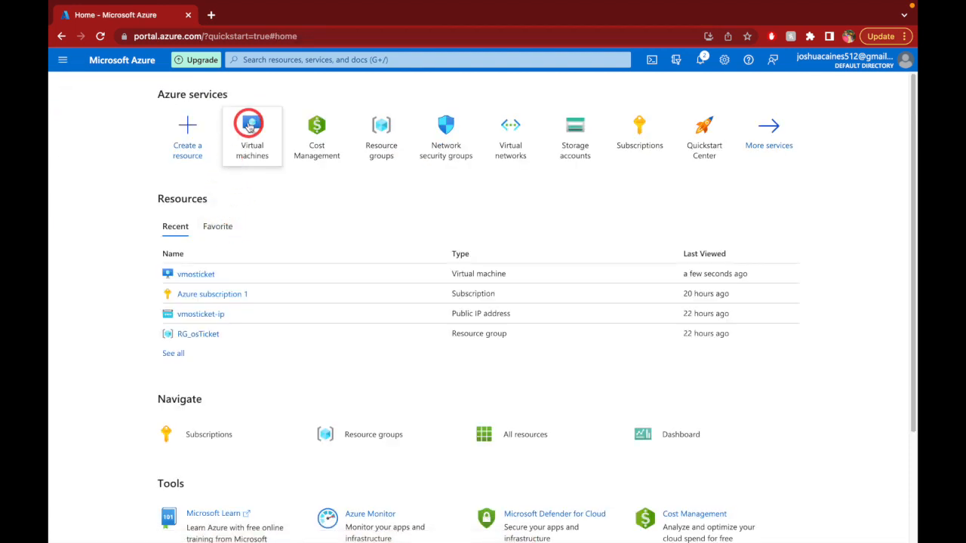
- Start the vmosticket VM, reload to confirm it's Running, and exit full screen
click(250, 126)
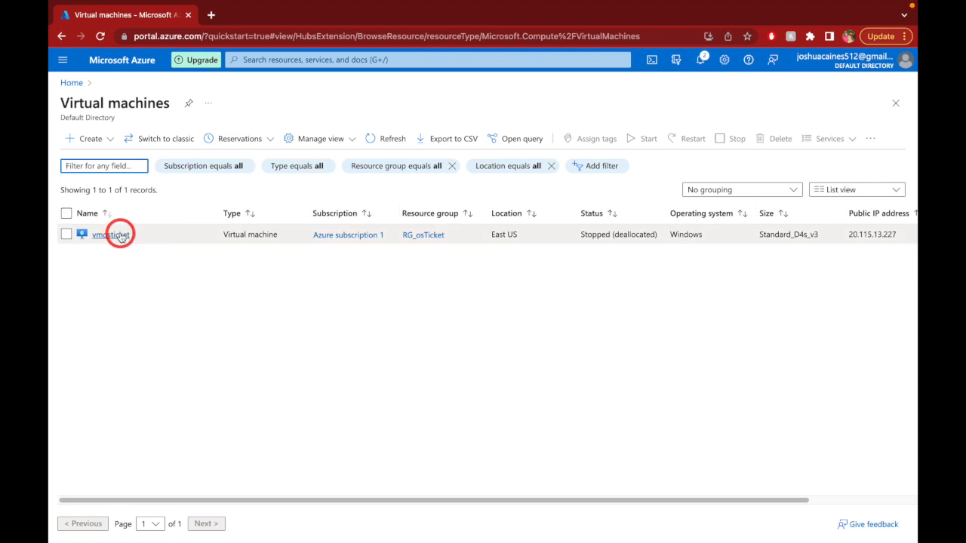
click(123, 234)
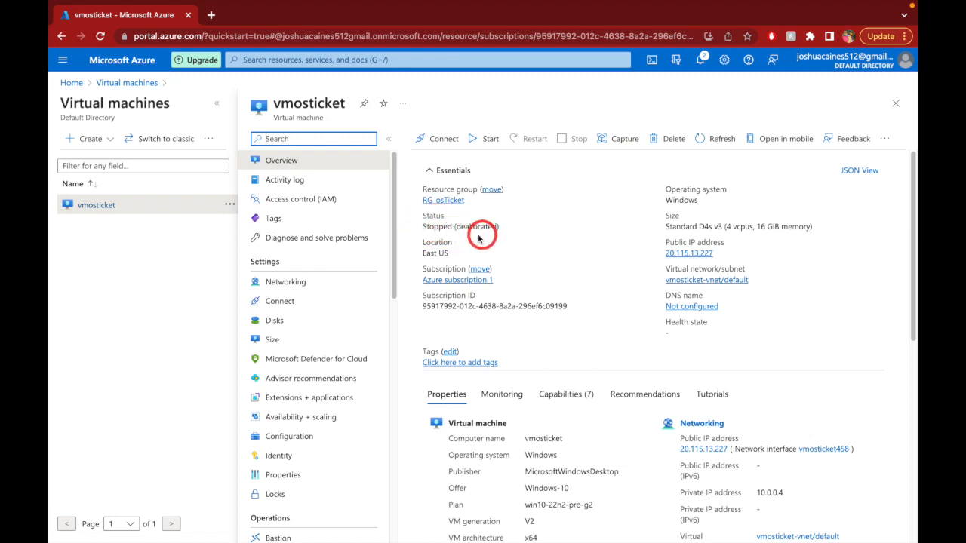
click(485, 140)
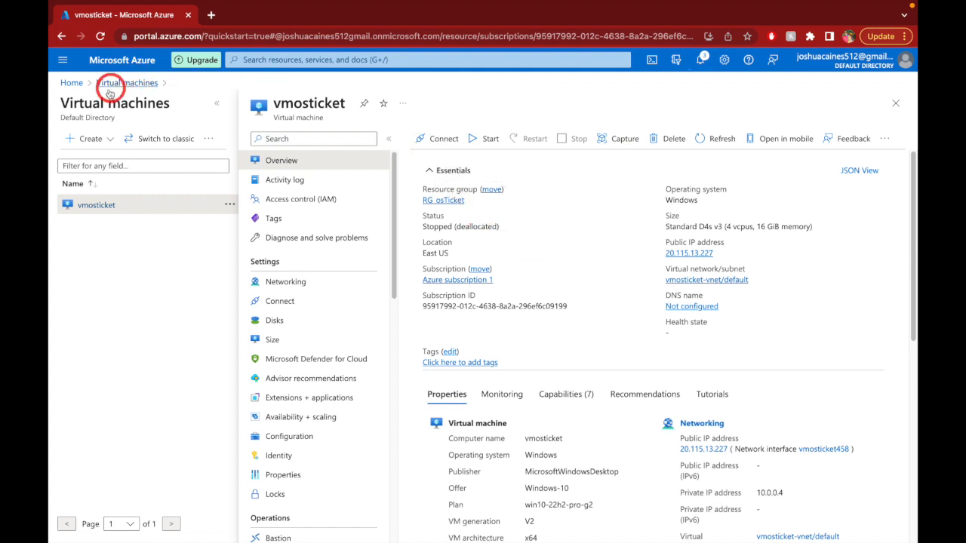
click(100, 36)
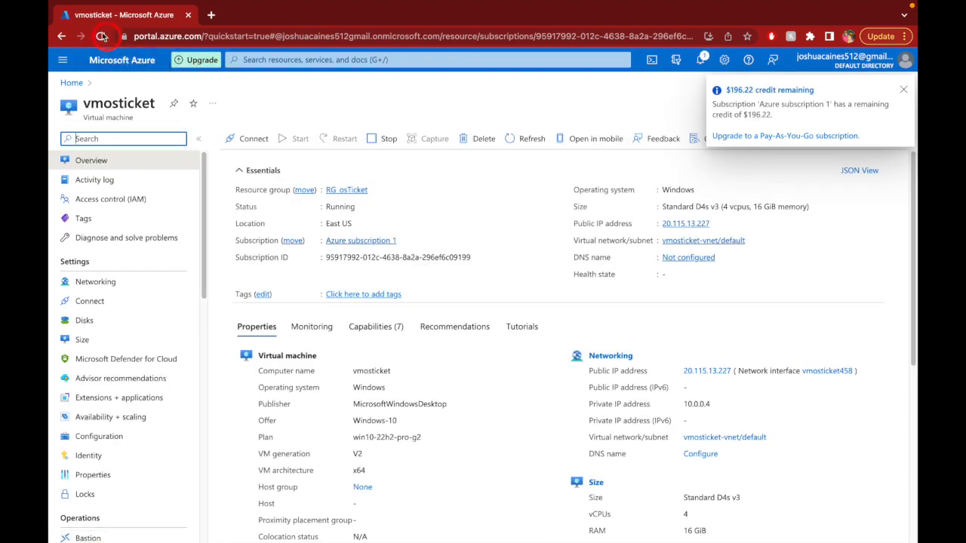
mouse_move(79, 6)
click(91, 24)
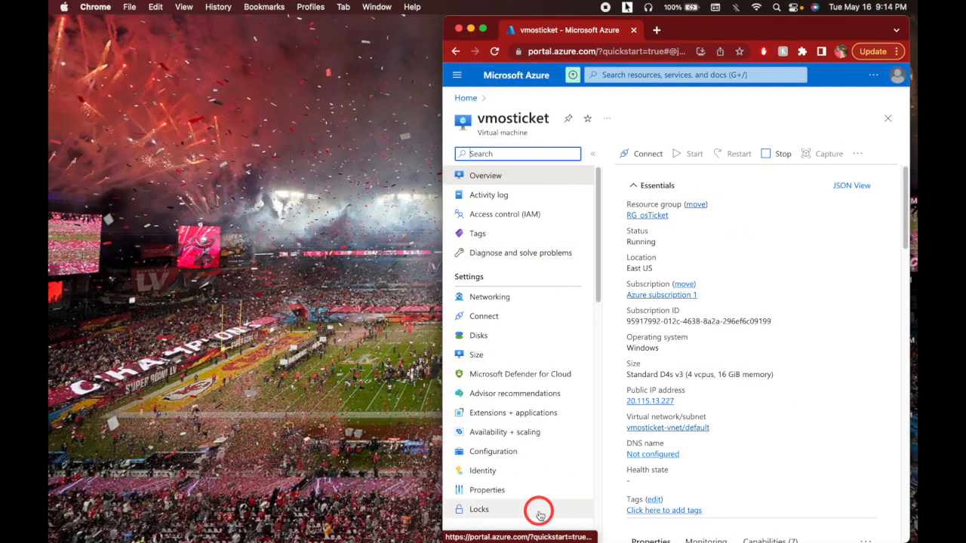
- Launch Microsoft Remote Desktop and connect to the vmosticket PC
mouse_move(623, 536)
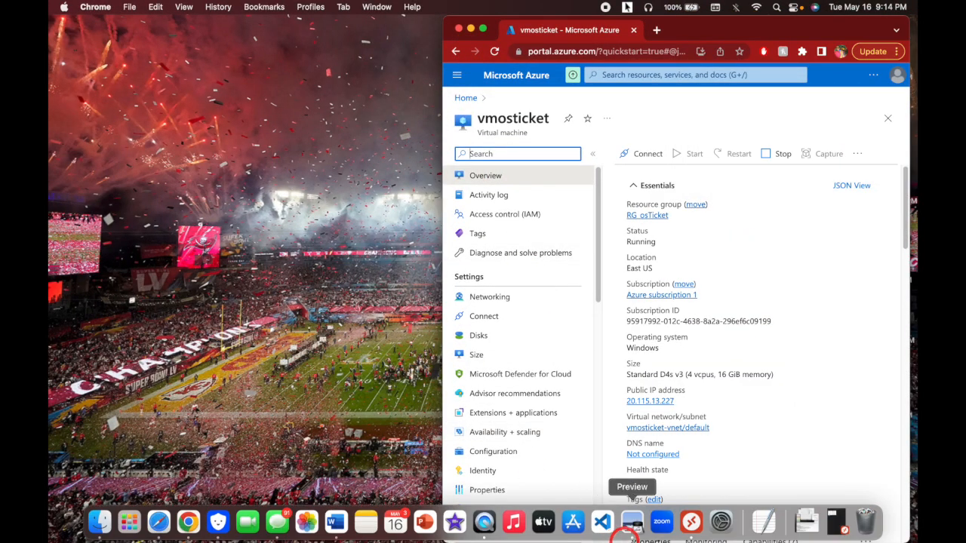
click(835, 524)
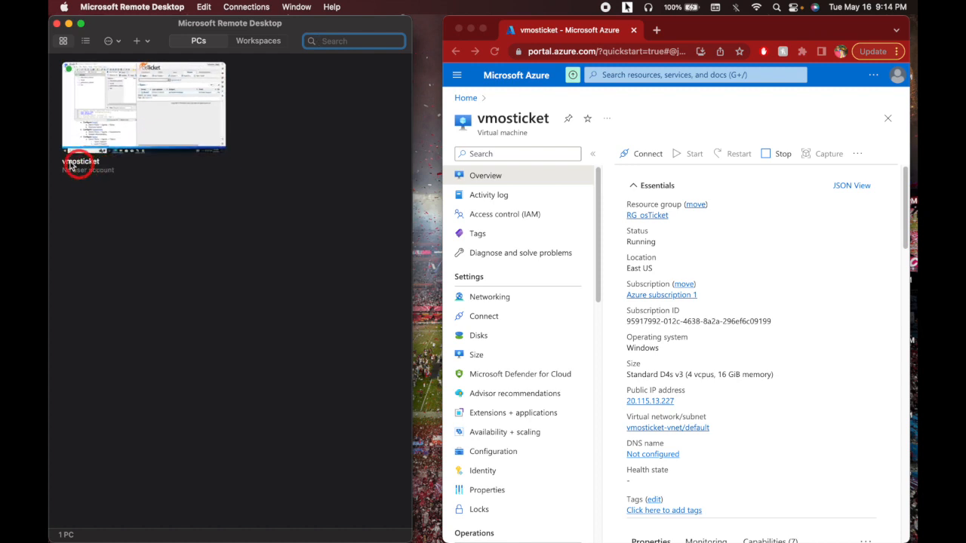
click(146, 122)
double_click(146, 122)
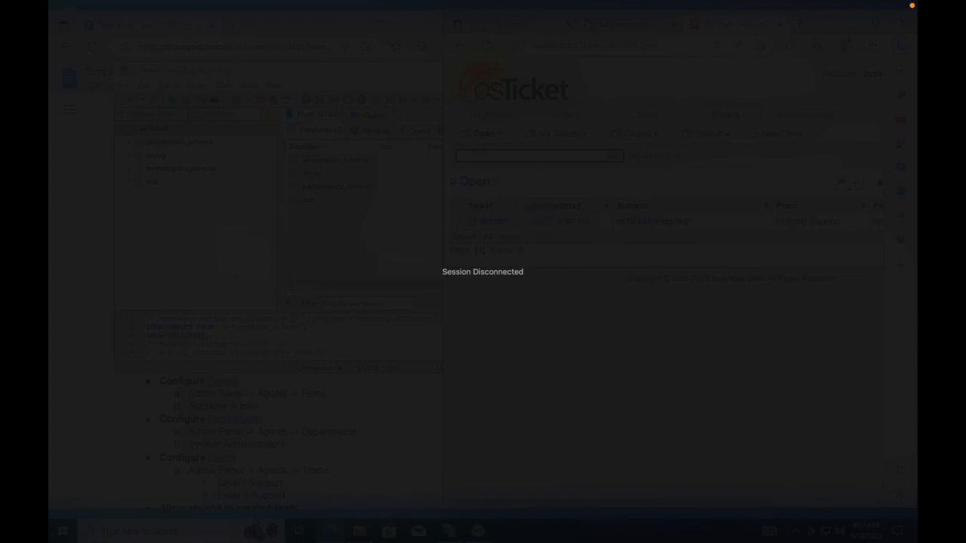
- Reconnect the dropped vmosticket session to reach its Windows 10 desktop
click(809, 72)
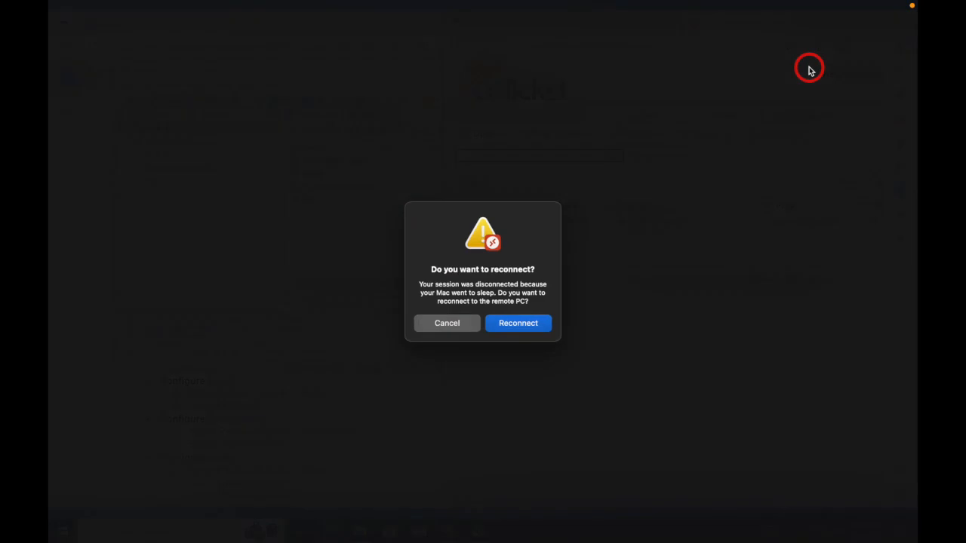
click(522, 328)
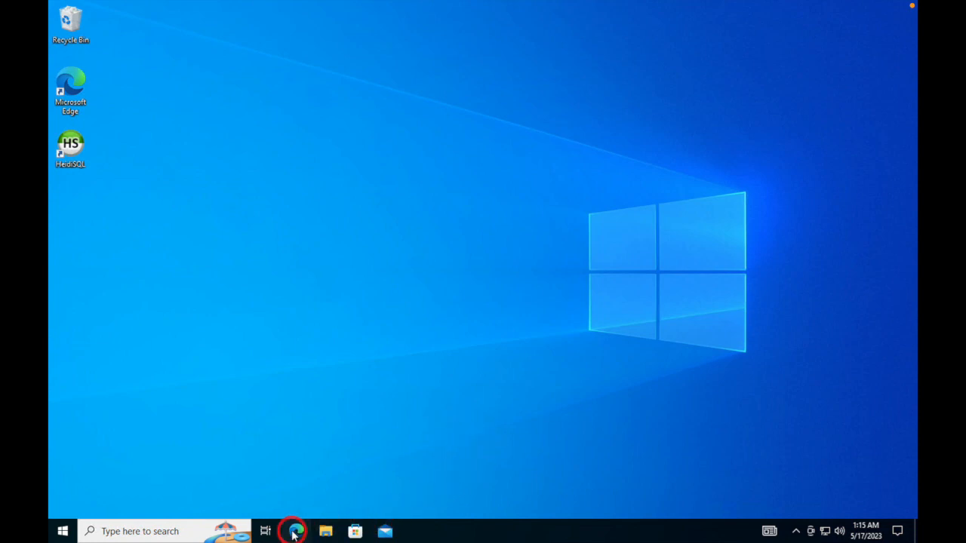
- Restore Edge's Lab 3 Google Doc and osTicket pages, snapped left and right, and dismiss the pageless notice
mouse_move(309, 539)
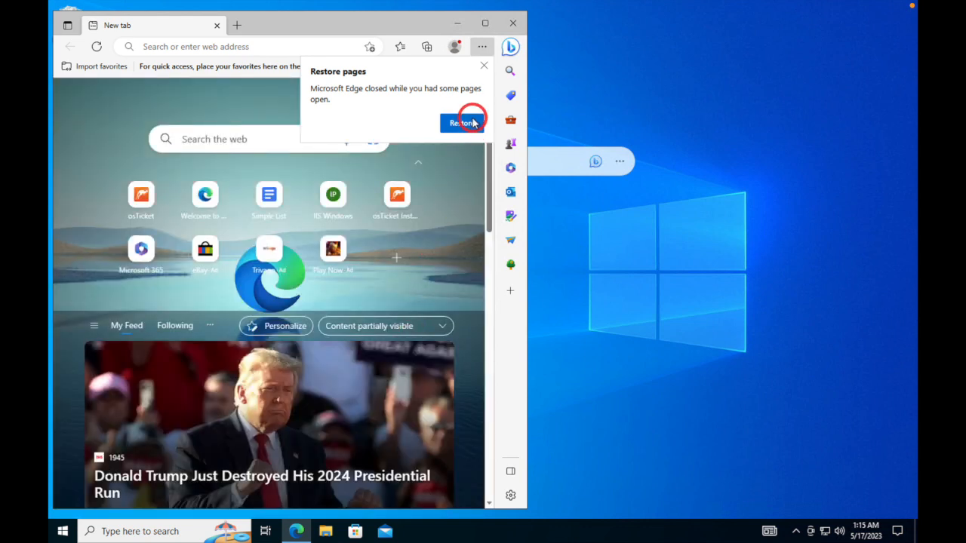
click(461, 123)
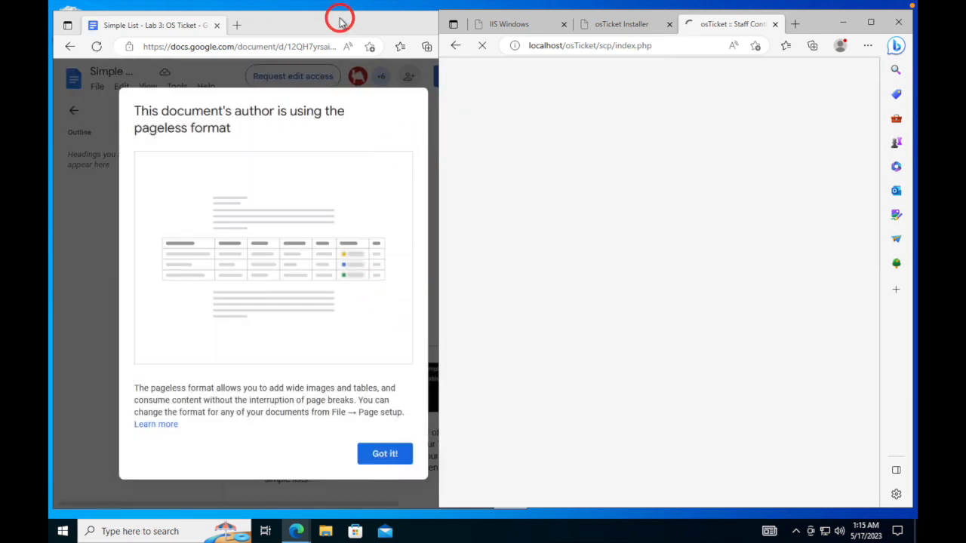
drag(332, 28, 65, 26)
click(686, 223)
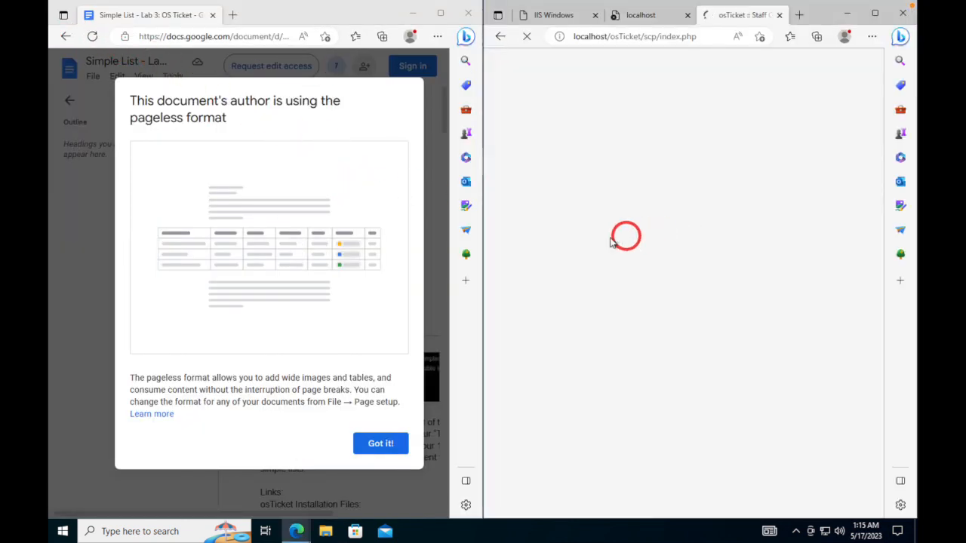
mouse_move(480, 304)
mouse_down()
mouse_move(453, 303)
mouse_move(491, 302)
mouse_up()
click(380, 444)
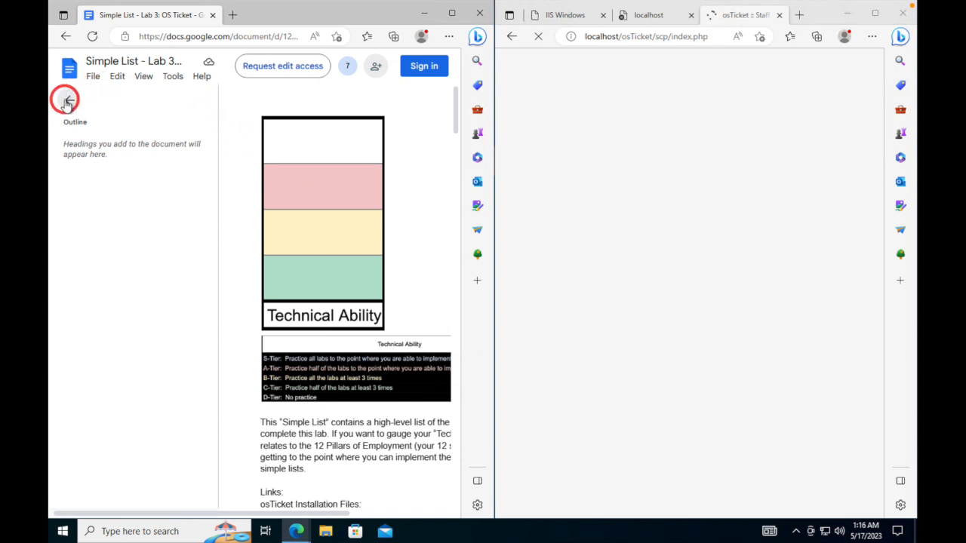
- Close the document outline, narrow the guide window, and close the stale localhost and IIS Windows tabs
click(70, 102)
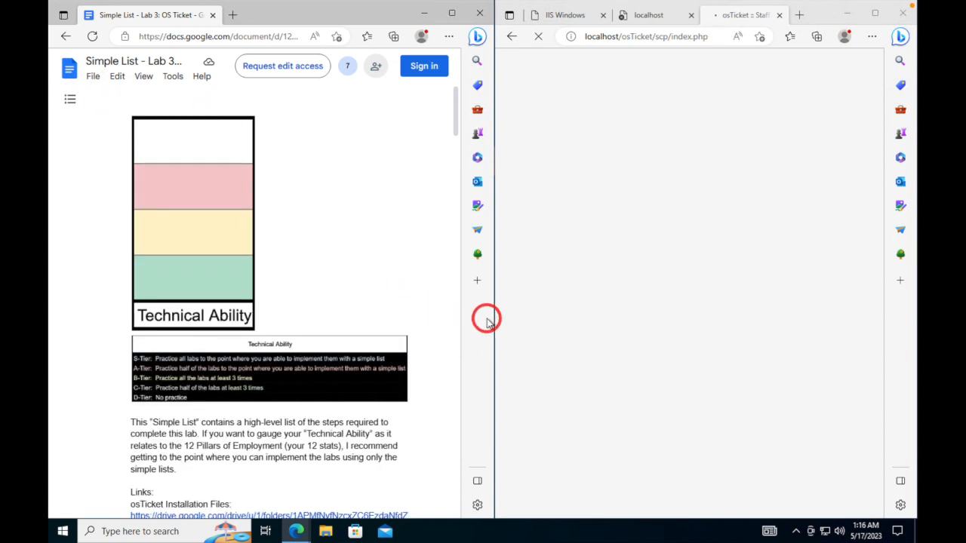
drag(493, 320, 419, 321)
scroll(230, 330, down, 3)
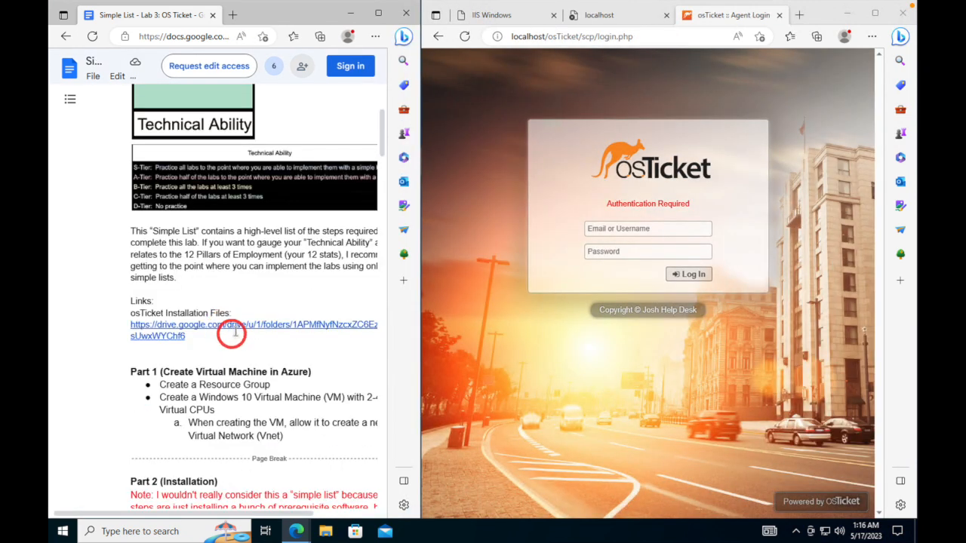
drag(234, 509, 280, 515)
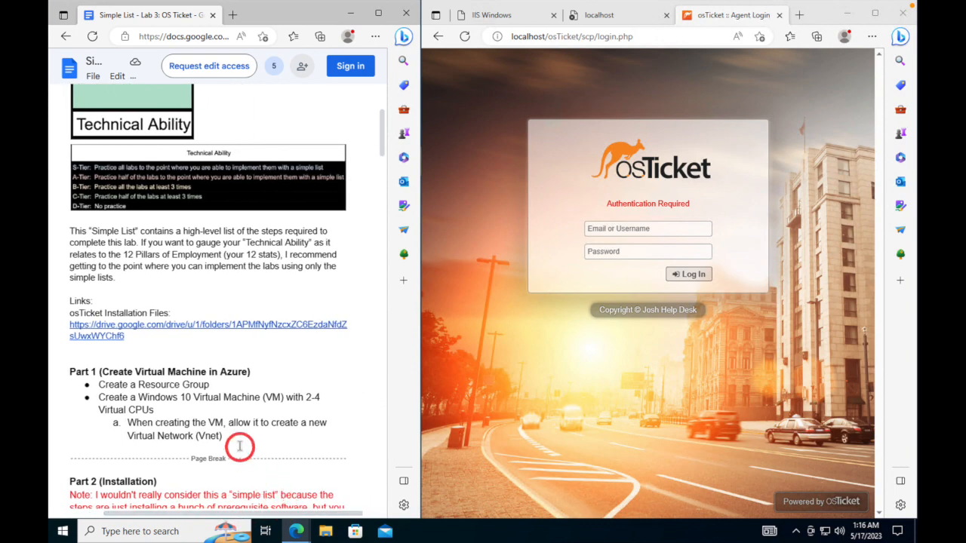
scroll(237, 444, down, 10)
scroll(244, 444, down, 10)
scroll(243, 446, up, 7)
scroll(242, 446, up, 4)
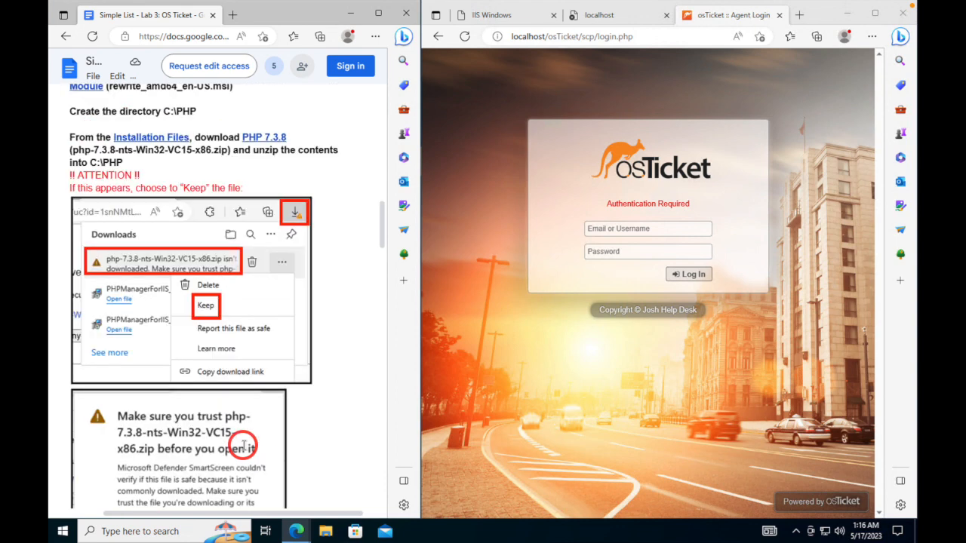
scroll(243, 446, down, 10)
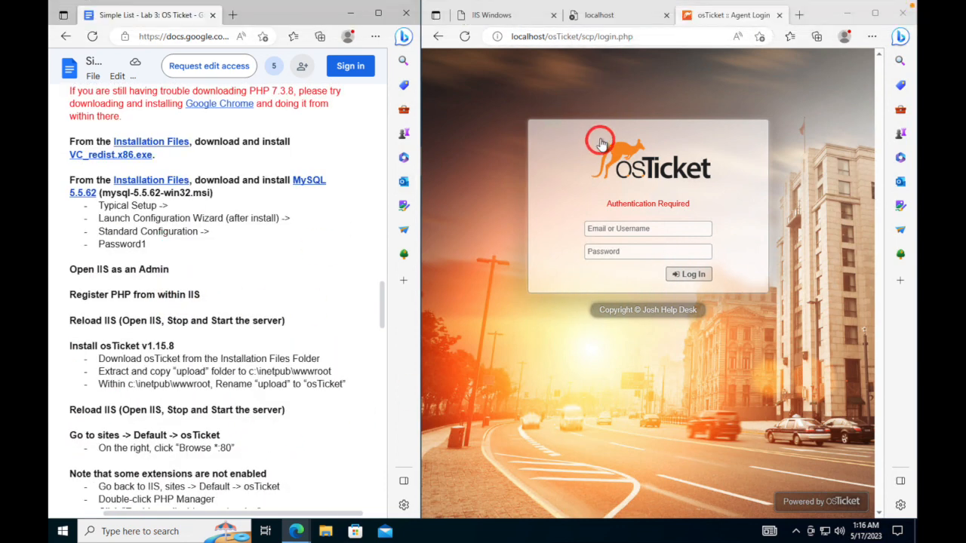
click(619, 16)
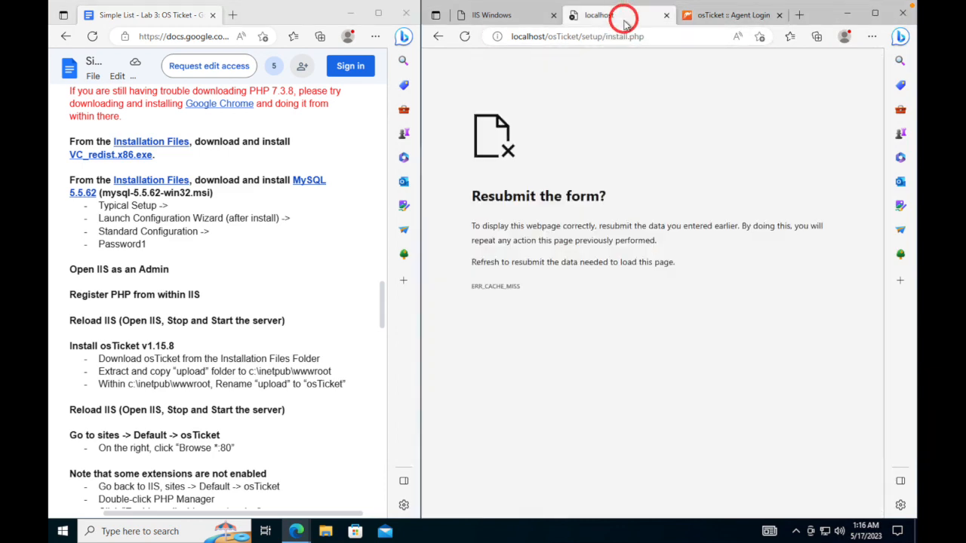
click(668, 16)
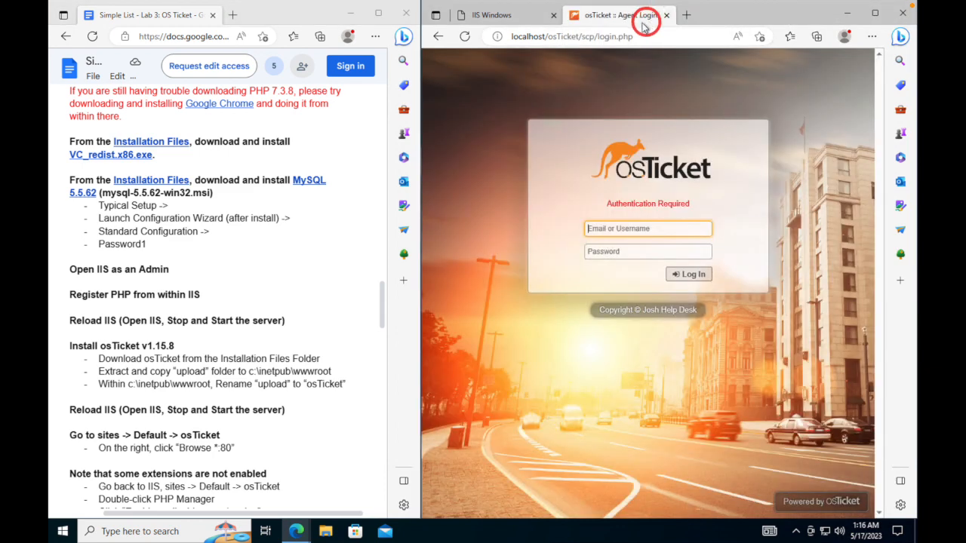
click(554, 16)
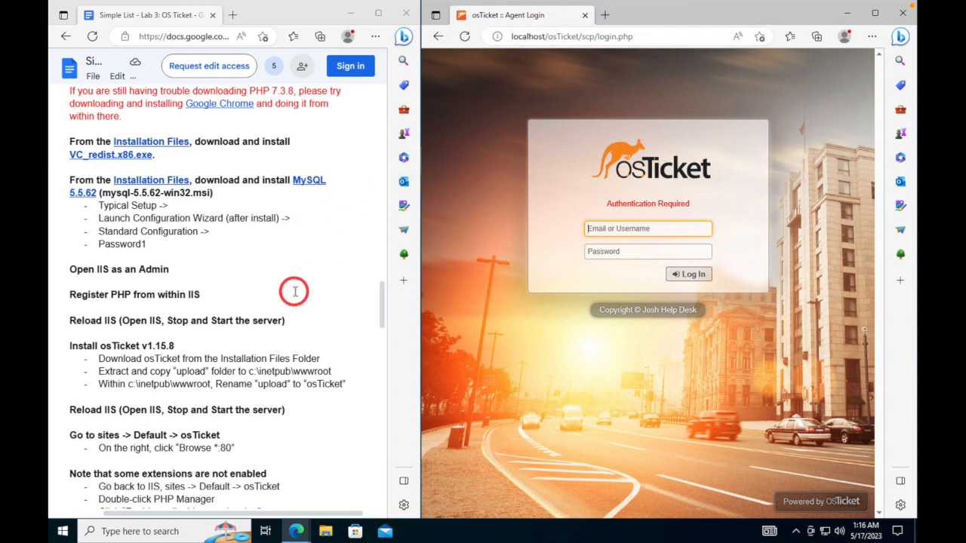
- Scroll the guide to Part 3's Help Topics steps and shift the divider to widen the osTicket login window
scroll(294, 291, down, 15)
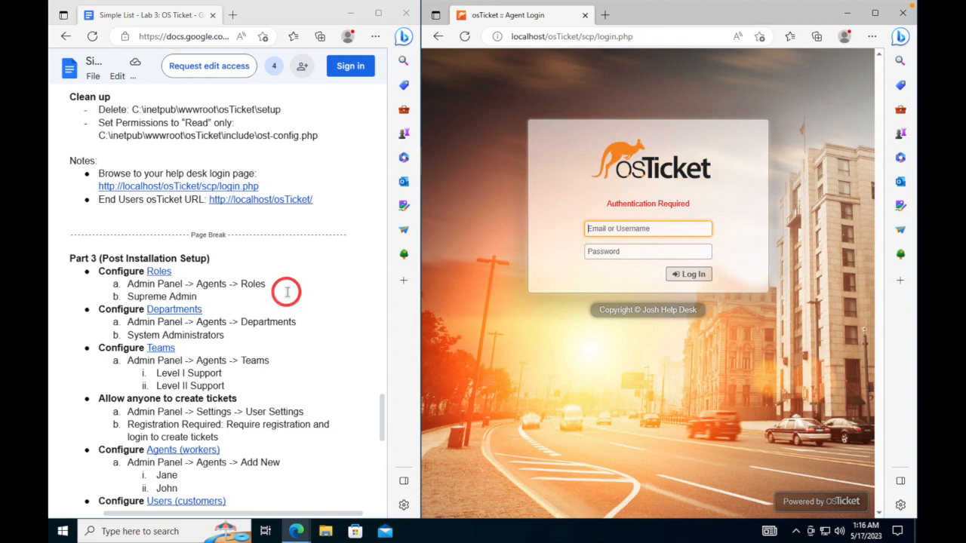
scroll(284, 294, down, 3)
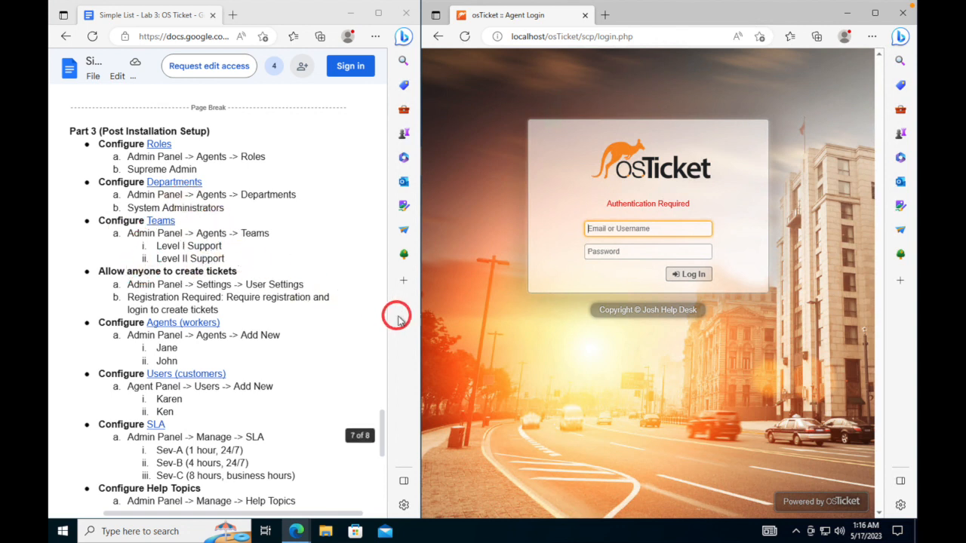
mouse_move(421, 321)
drag(420, 321, 438, 306)
mouse_move(434, 314)
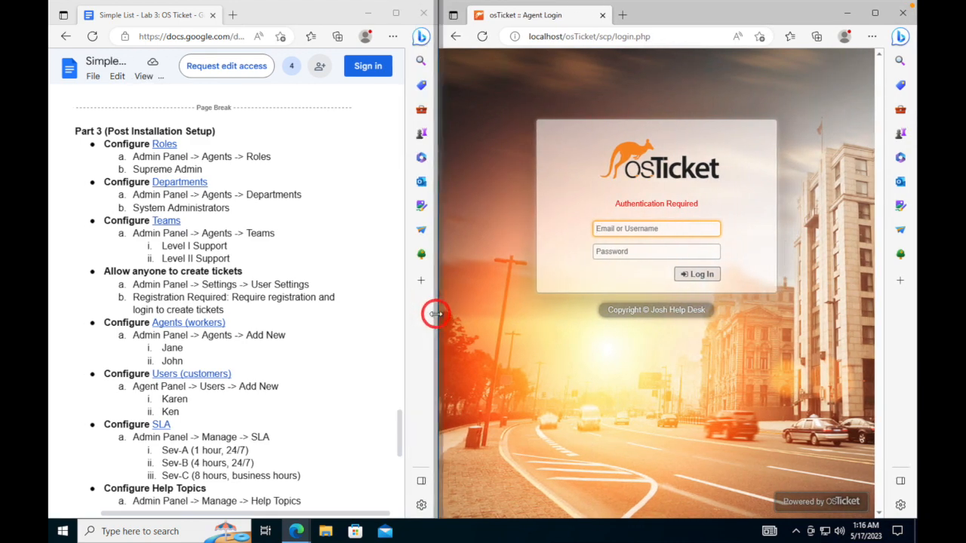
mouse_move(426, 313)
mouse_down()
mouse_move(415, 310)
mouse_move(495, 314)
mouse_move(478, 302)
mouse_move(399, 295)
mouse_move(422, 297)
mouse_up()
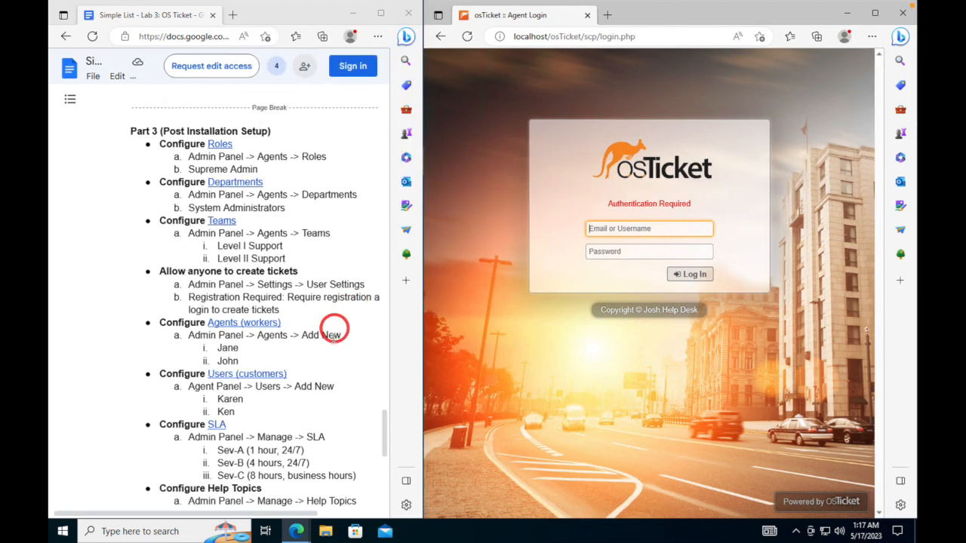
drag(263, 507, 317, 501)
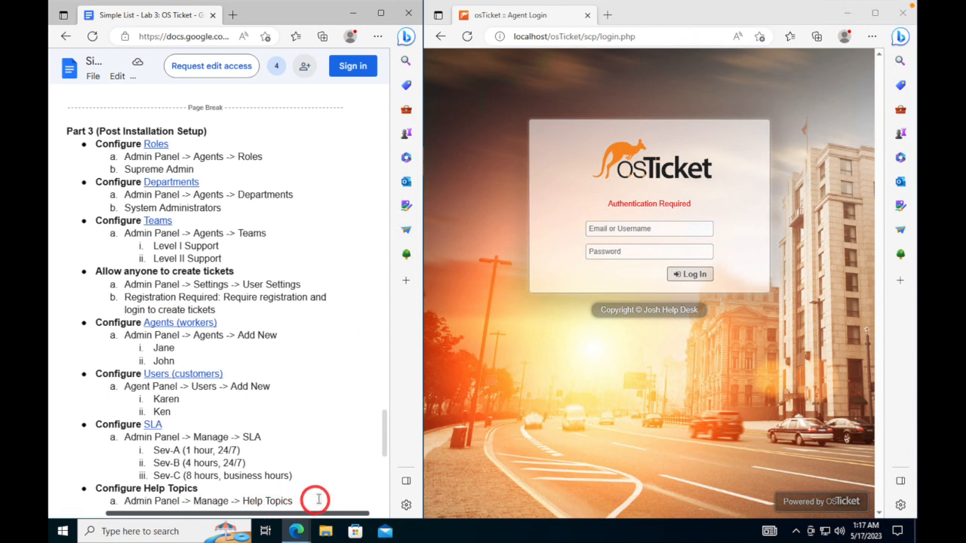
drag(424, 290, 378, 303)
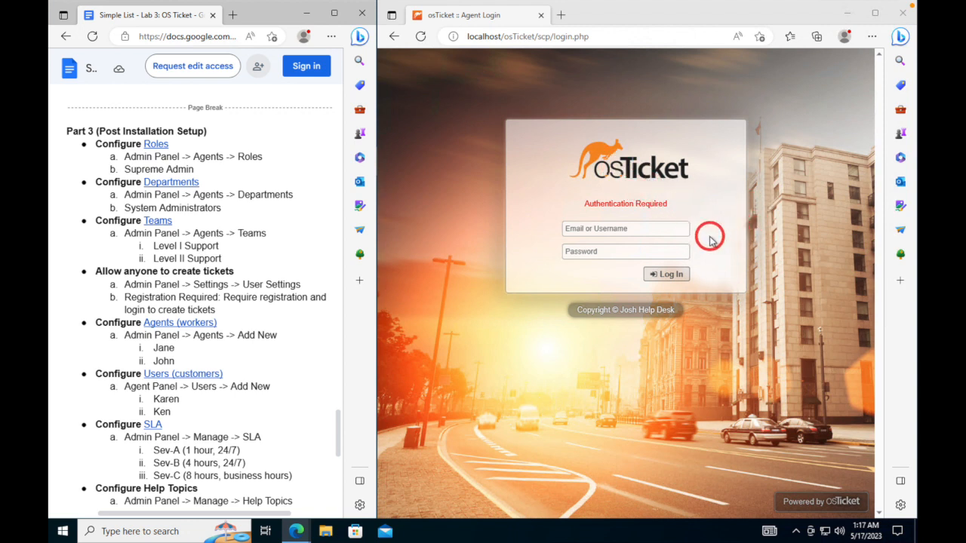
- Log in to osTicket with the agent username and password, declining Edge's offer to save the password
click(596, 226)
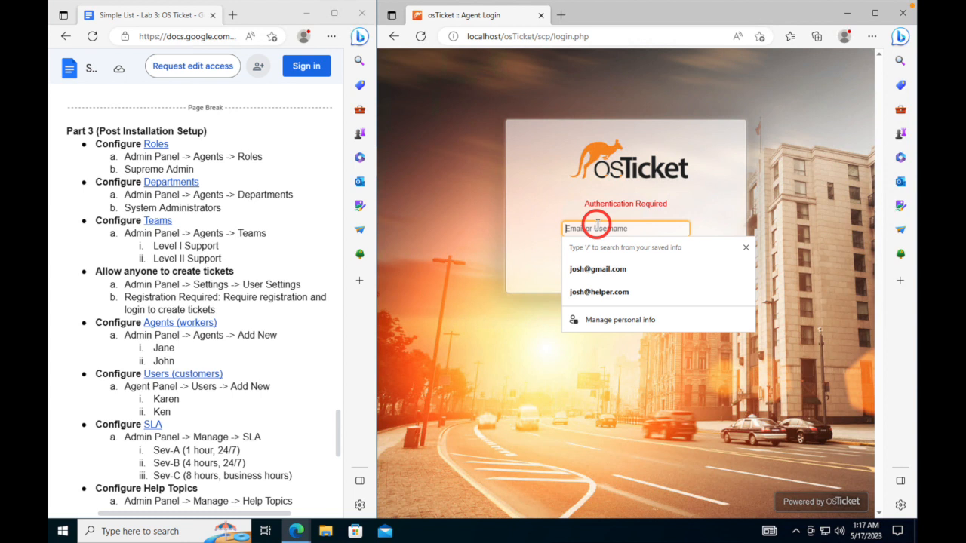
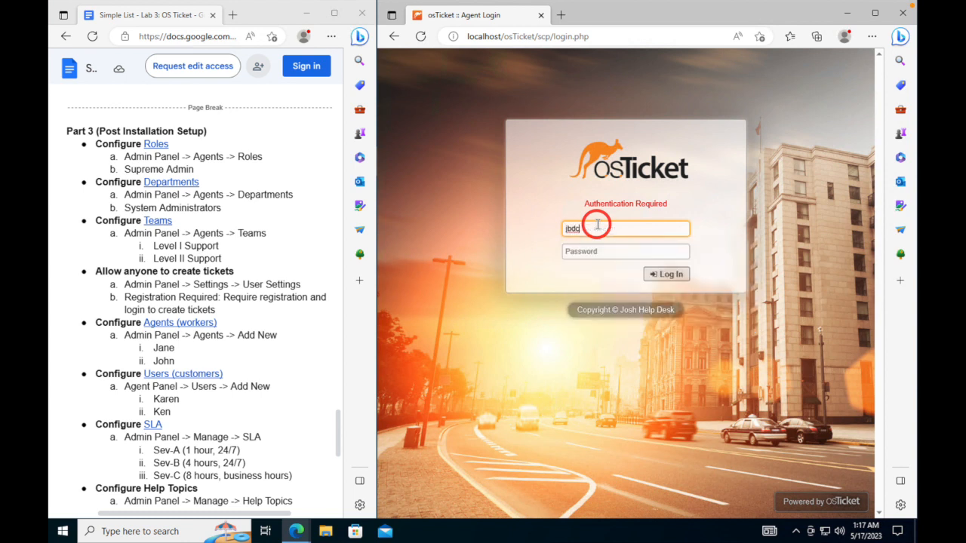
key(Tab)
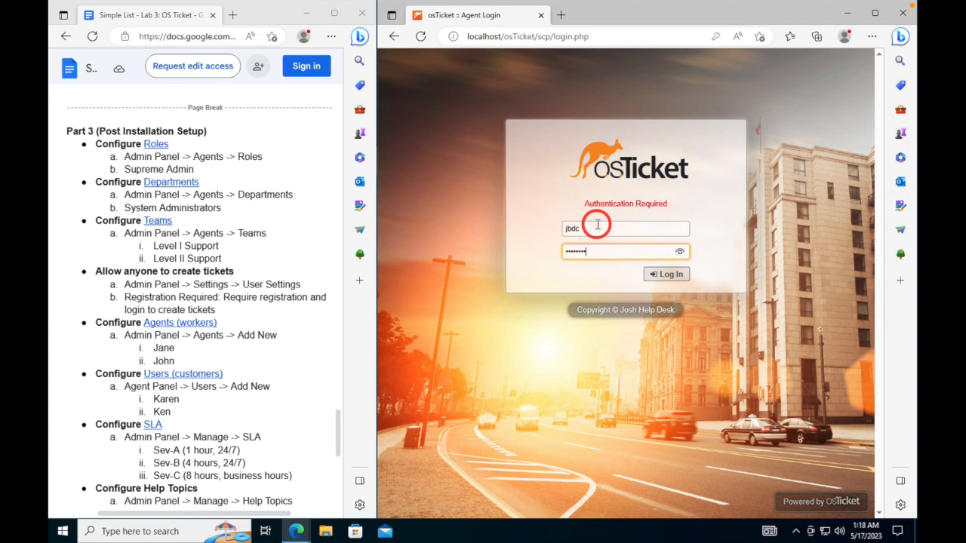
key(Return)
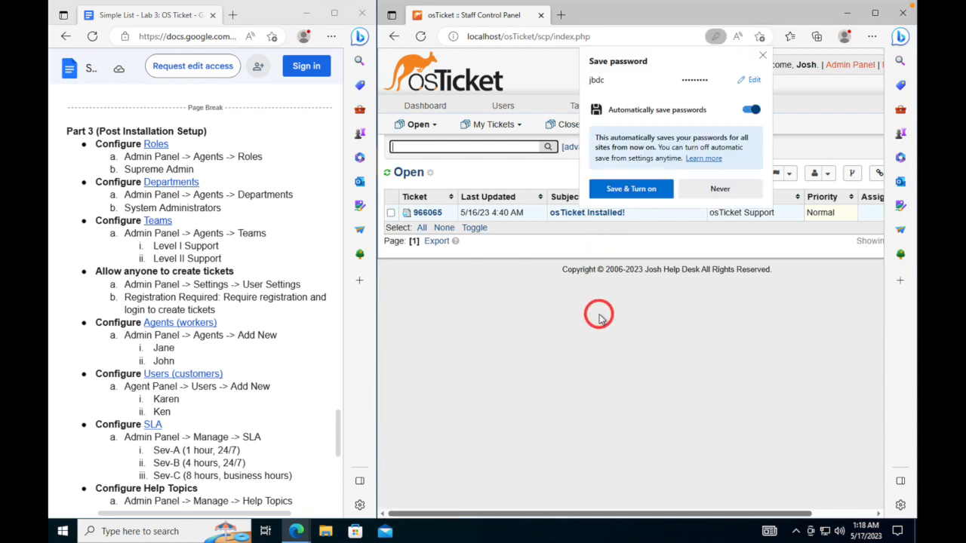
click(762, 55)
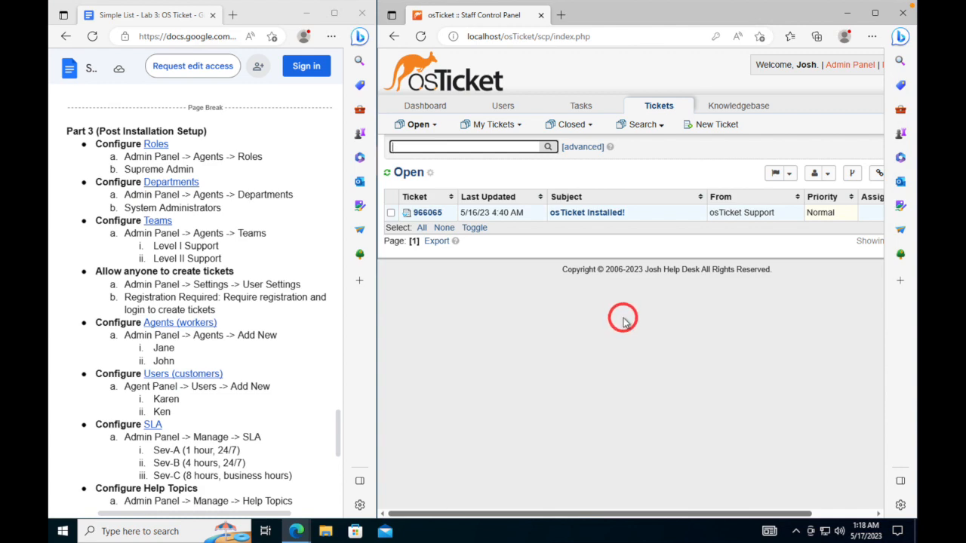
key(super)
click(751, 321)
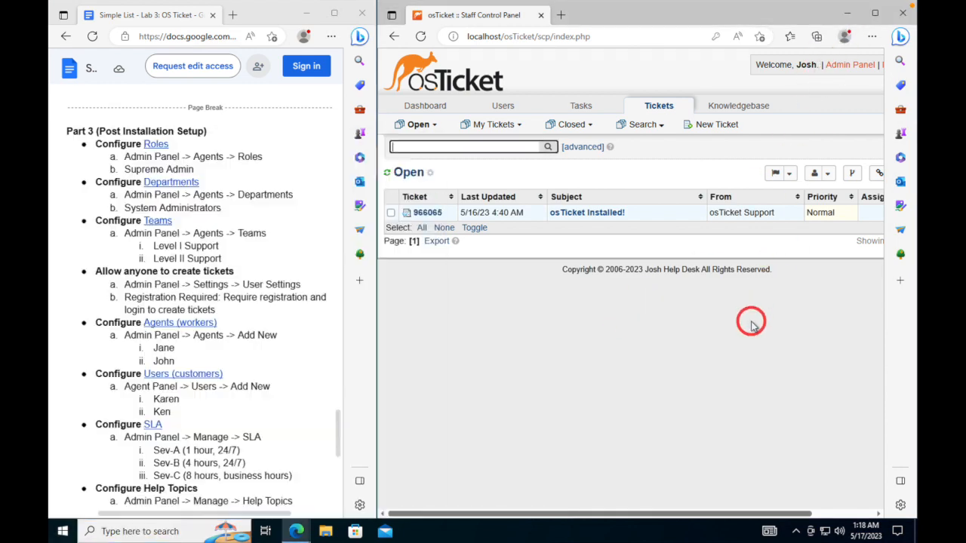
- Zoom the staff panel page to 90% in Edge and open the osTicket Admin Panel
click(873, 36)
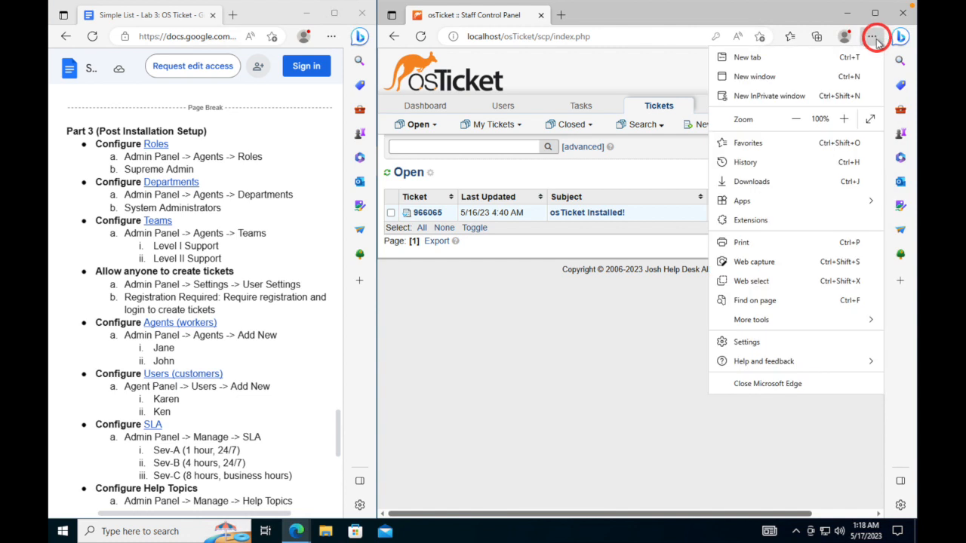
click(794, 119)
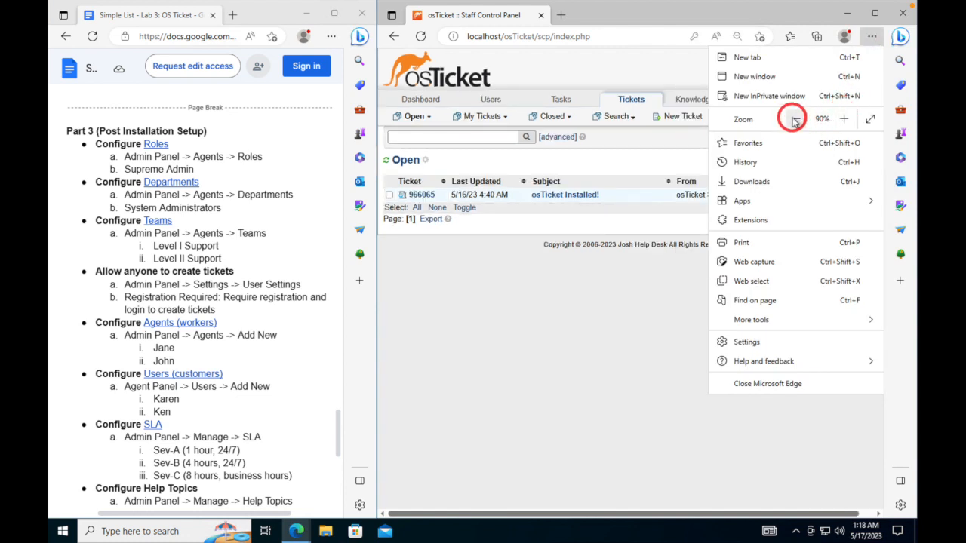
click(614, 297)
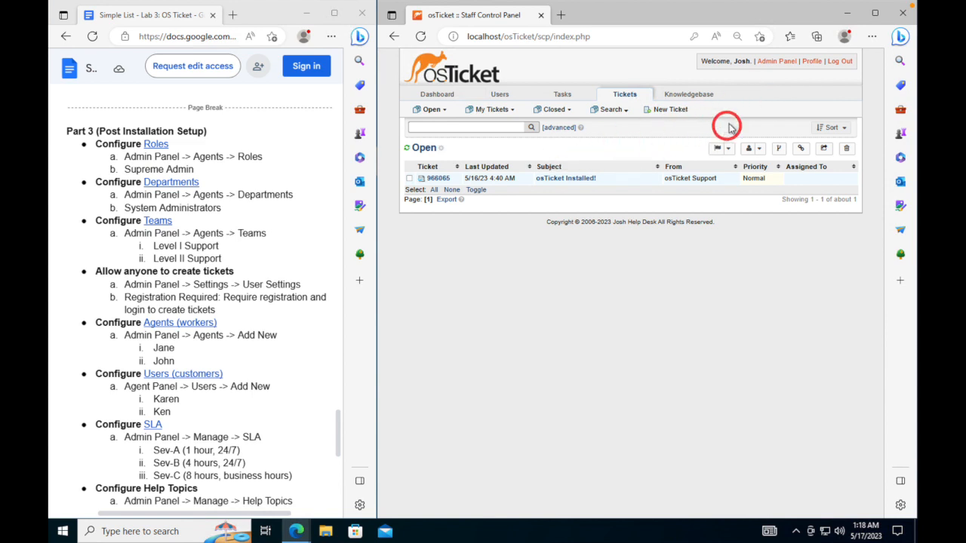
click(773, 61)
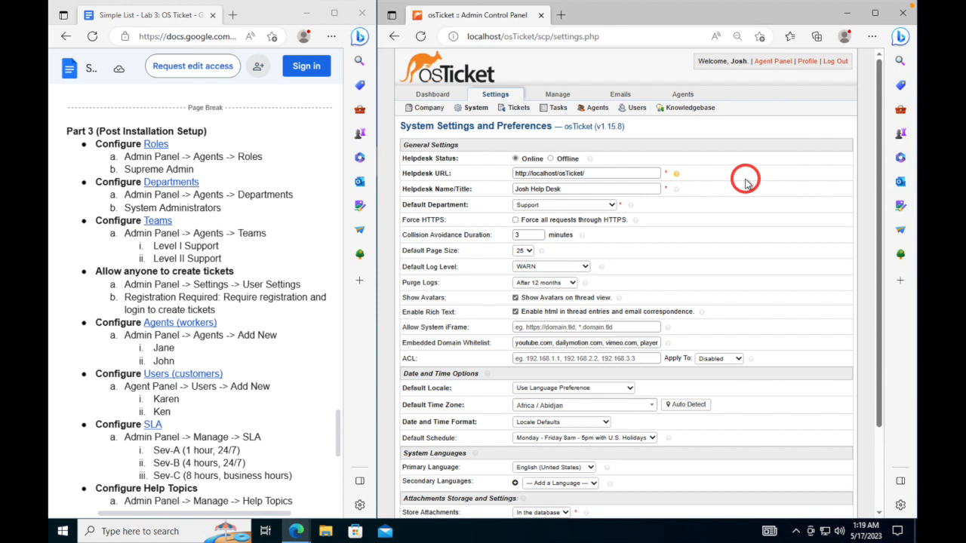
click(770, 62)
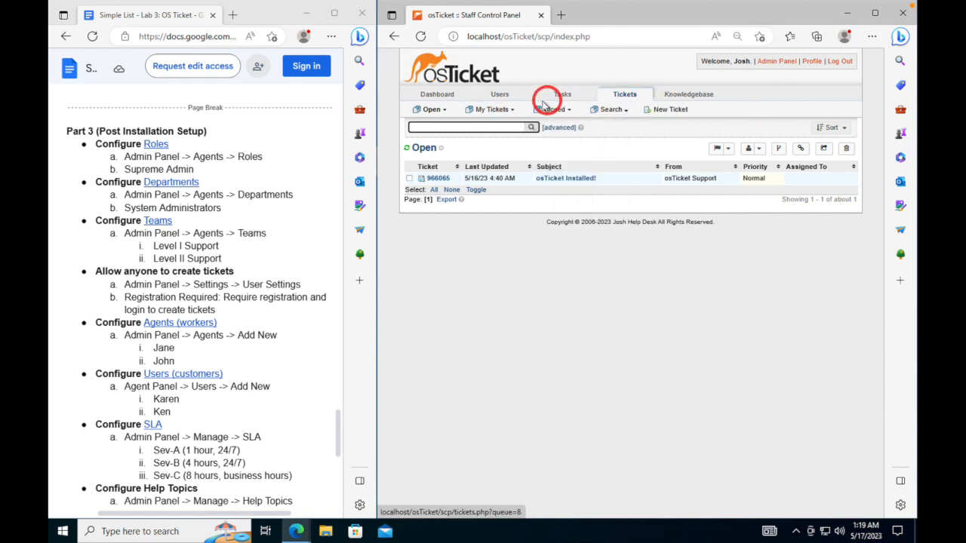
- Return to the Admin Panel via the top-right link, landing on System Settings and Preferences
mouse_move(508, 95)
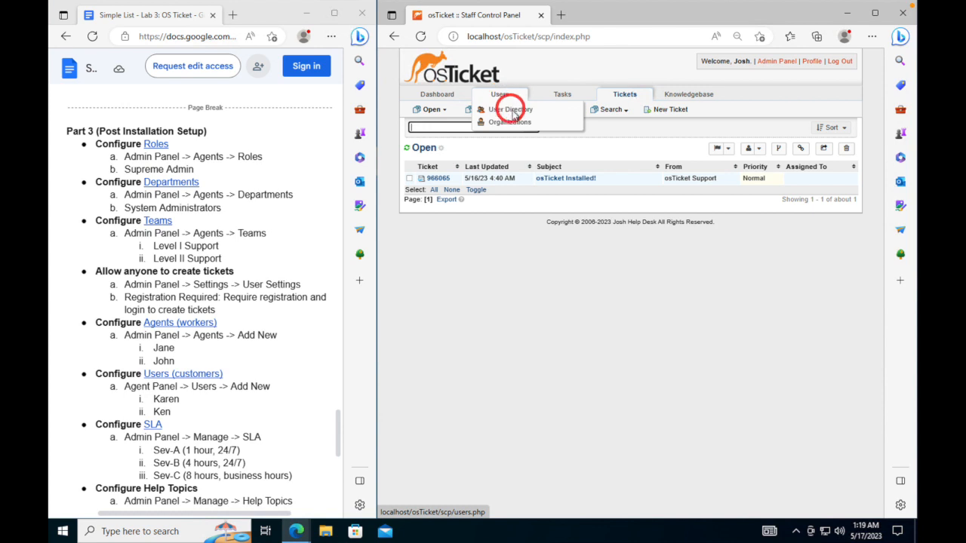
mouse_move(703, 93)
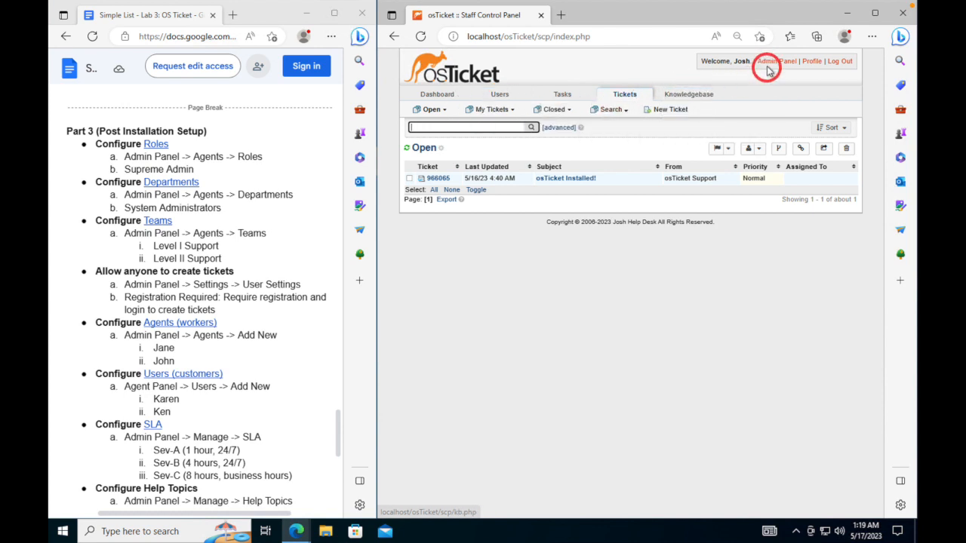
click(774, 61)
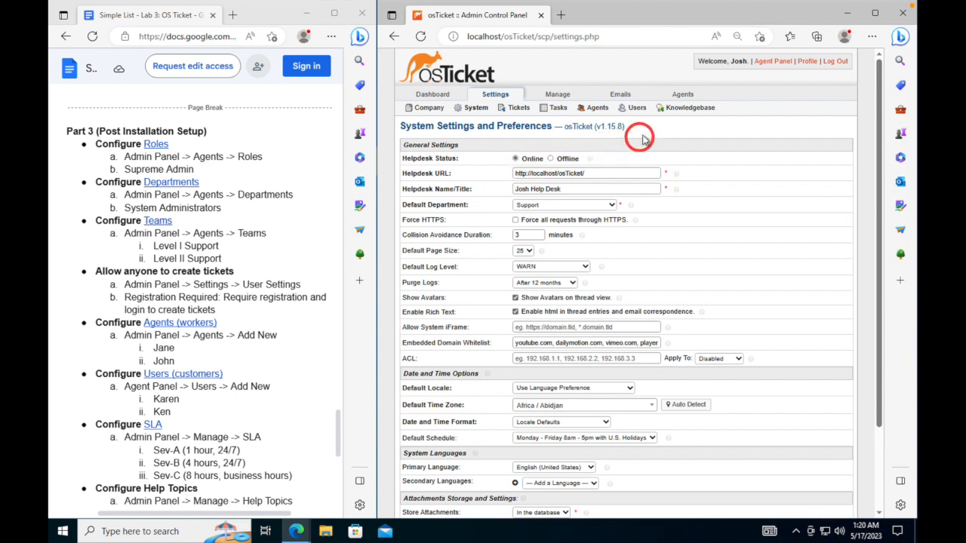
- Start a new agent role named 'Supreme Admin' under Agents > Roles and try saving it
click(681, 96)
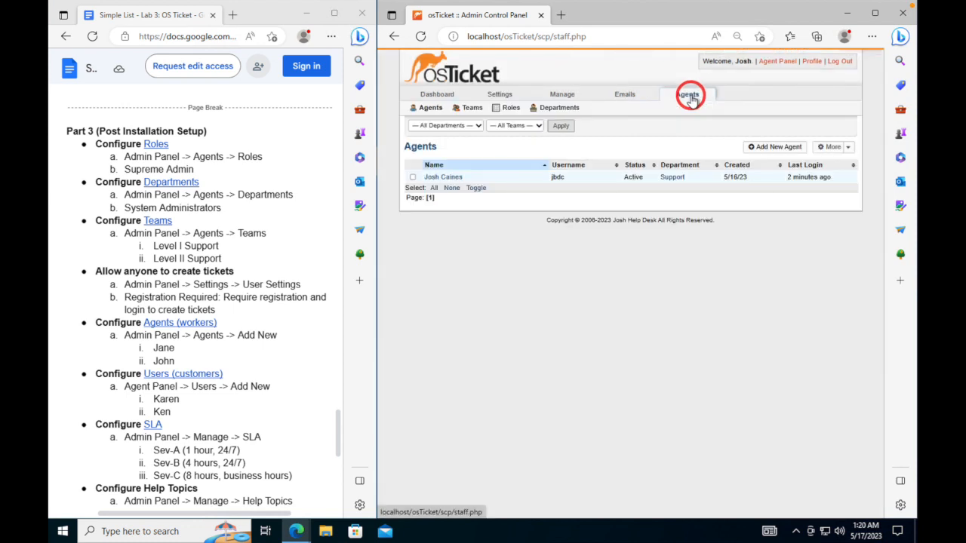
click(503, 113)
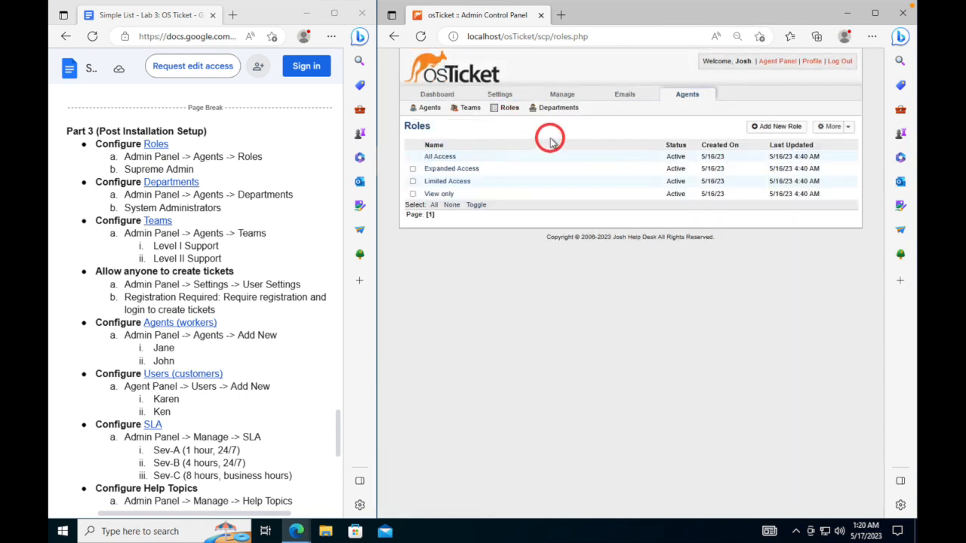
click(766, 127)
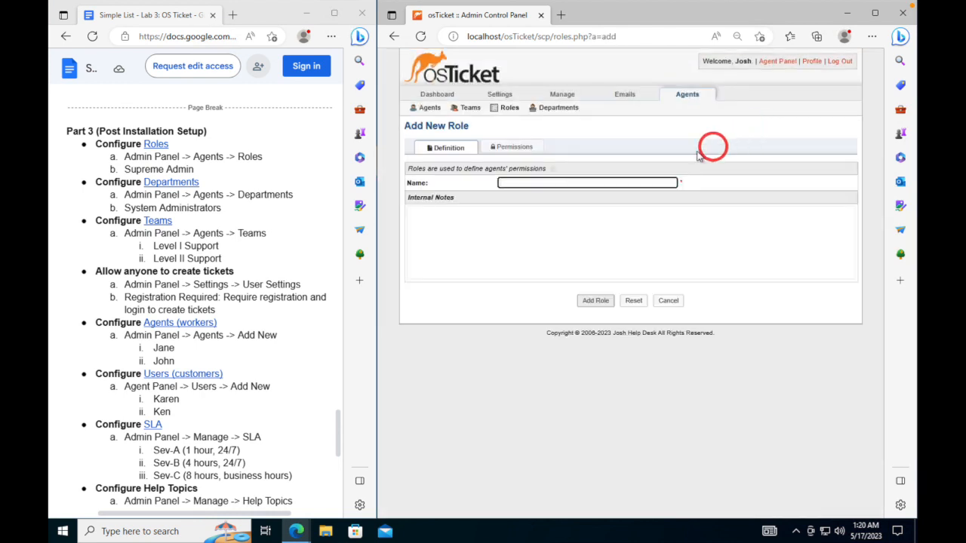
click(578, 182)
text(Supreme Admin)
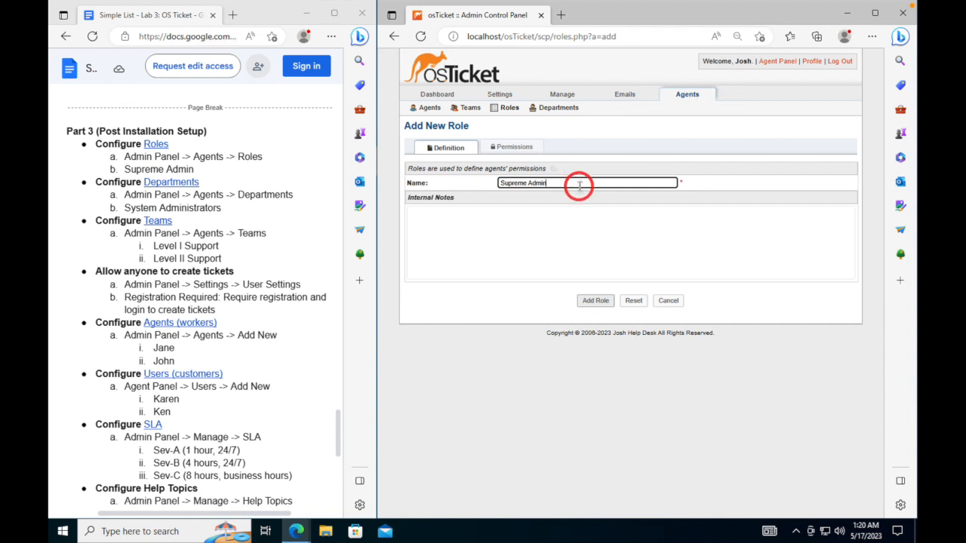
click(592, 302)
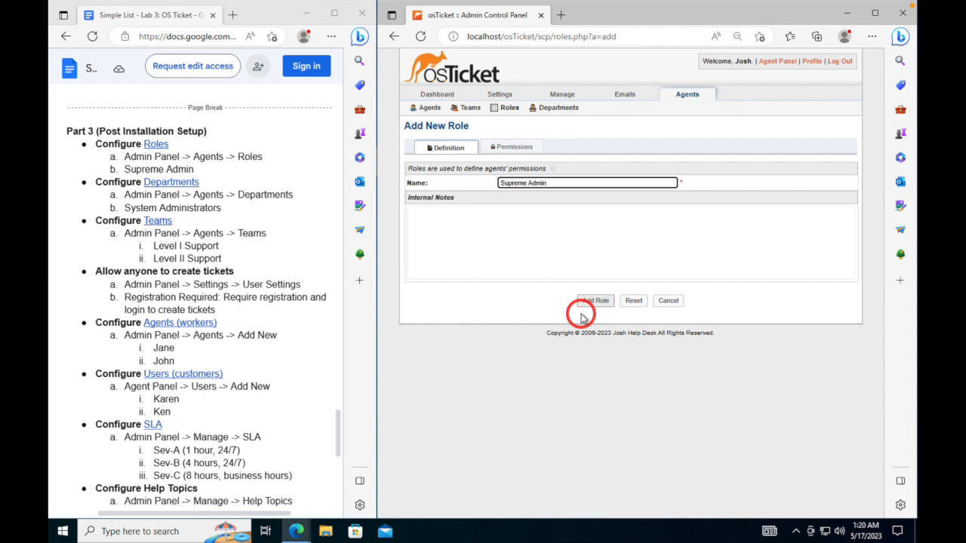
click(586, 302)
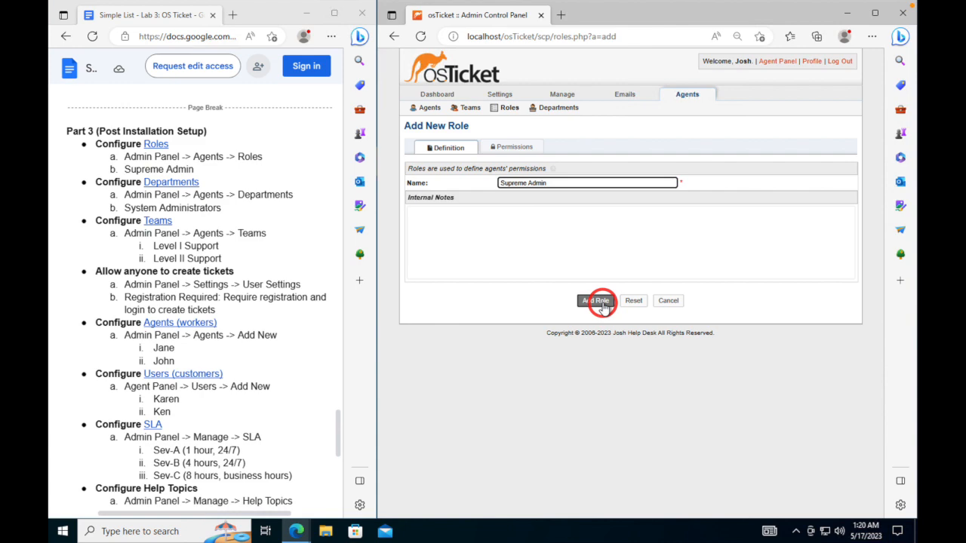
click(601, 303)
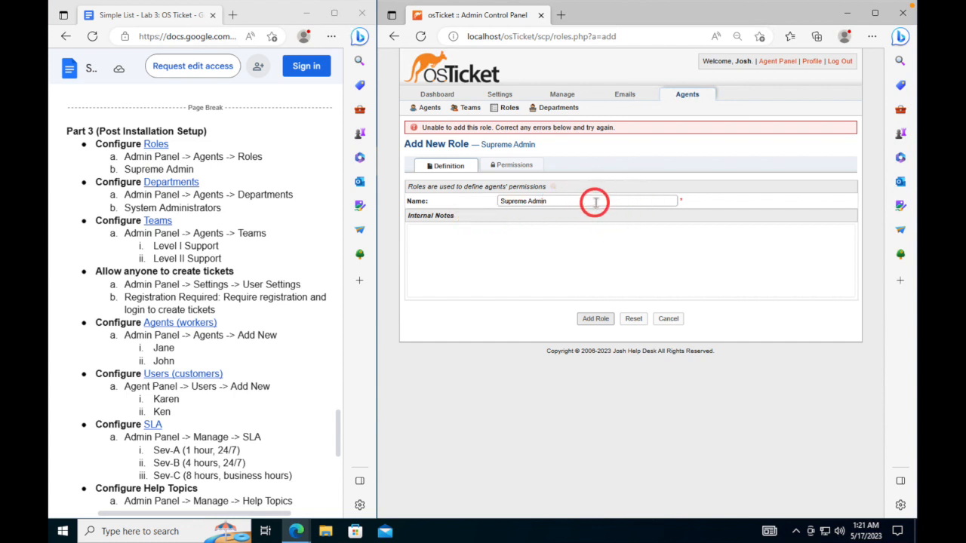
- Grant the role every ticket permission, from Assign through Transfer
click(513, 166)
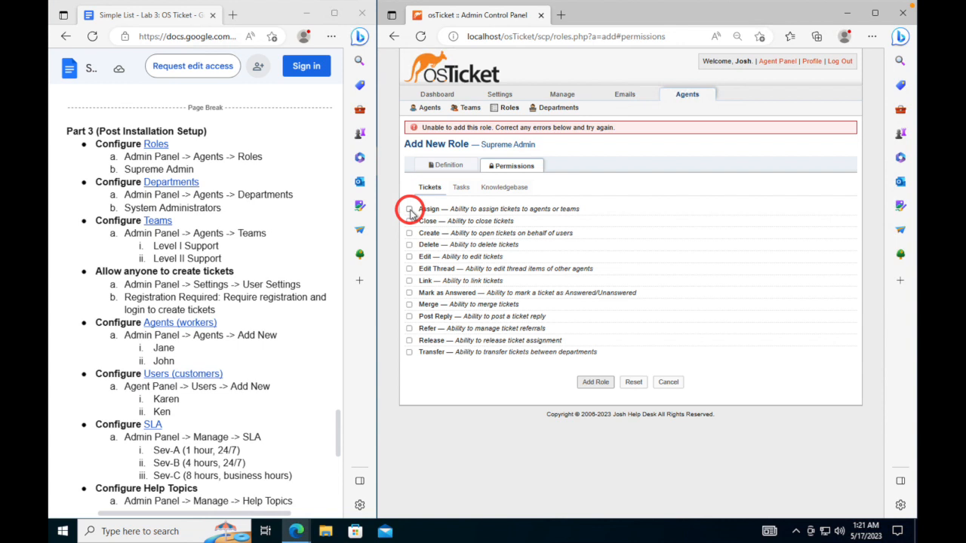
click(449, 166)
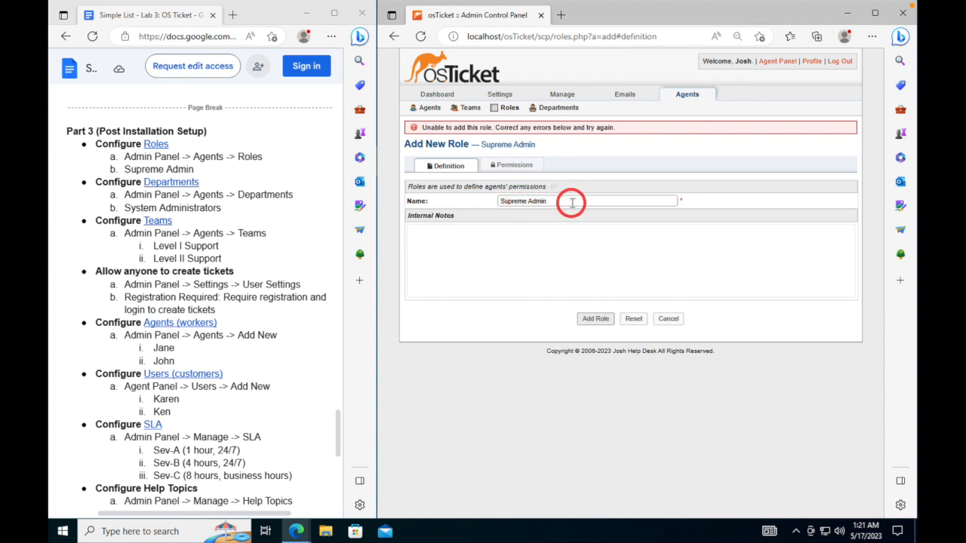
click(507, 170)
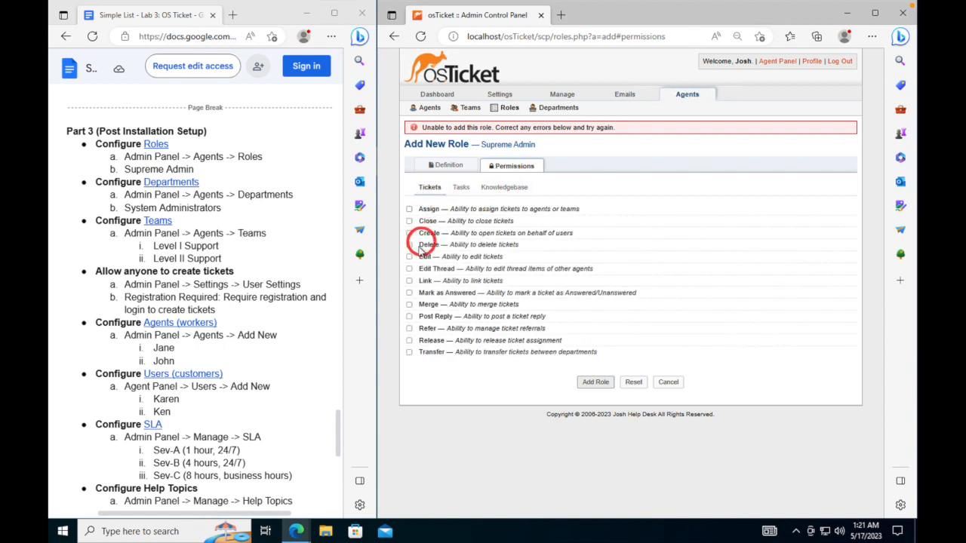
click(409, 209)
click(409, 221)
click(408, 233)
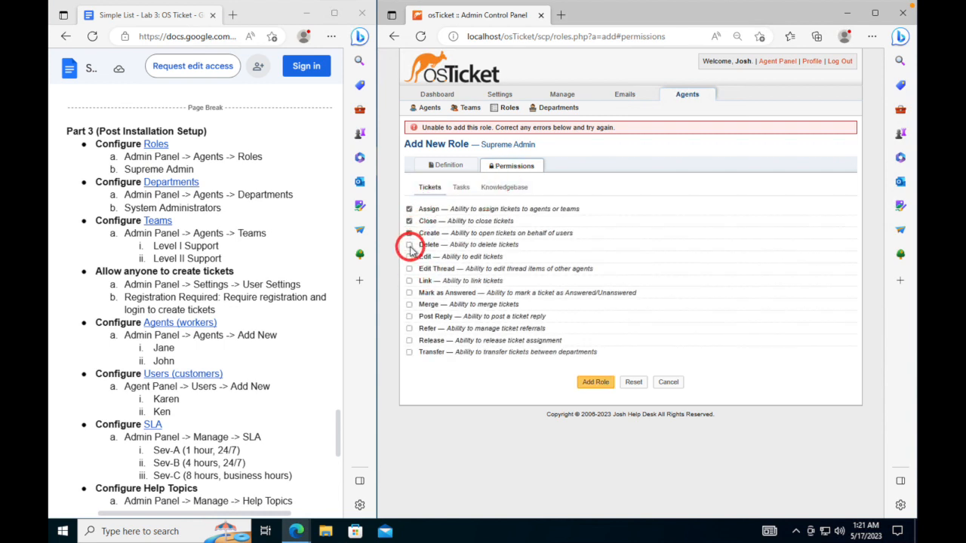
click(409, 244)
click(409, 256)
click(409, 269)
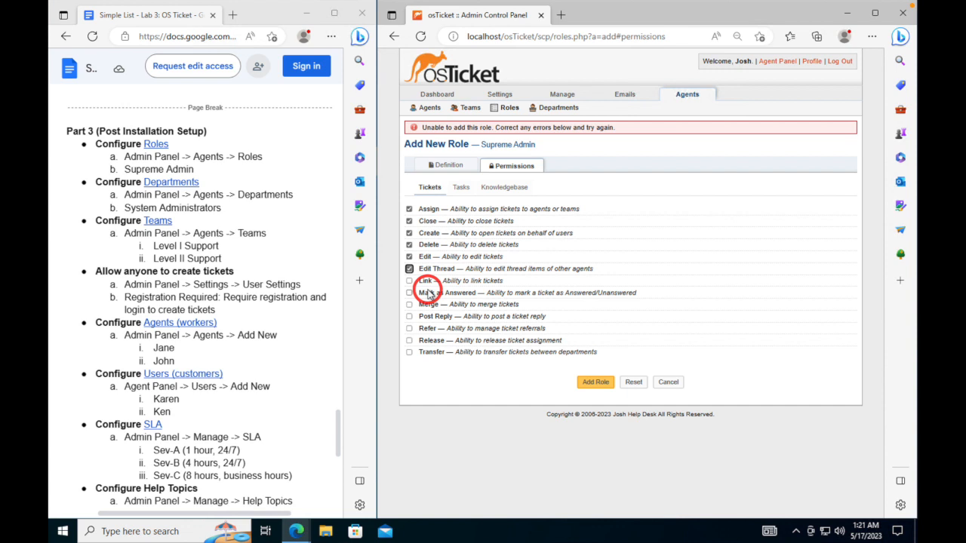
click(409, 280)
click(409, 293)
click(408, 304)
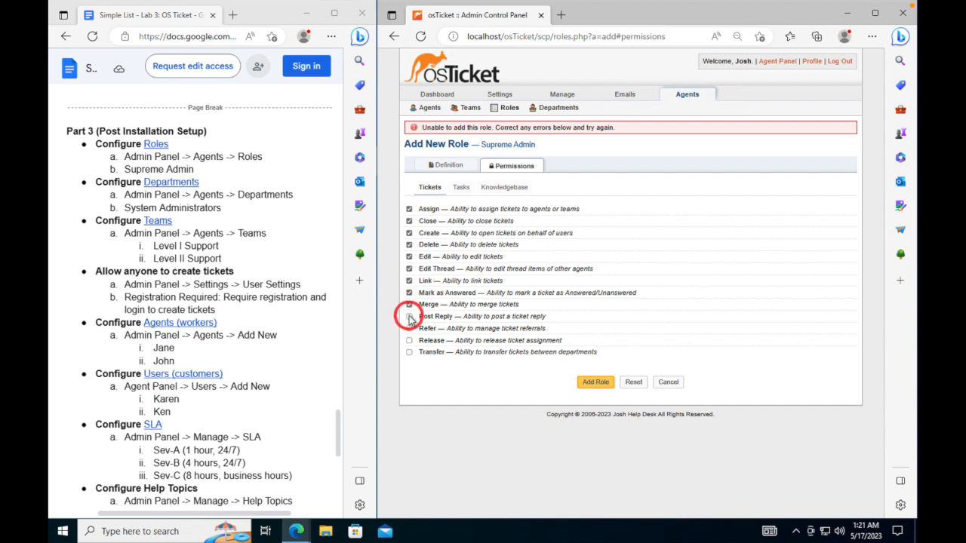
click(409, 317)
click(409, 328)
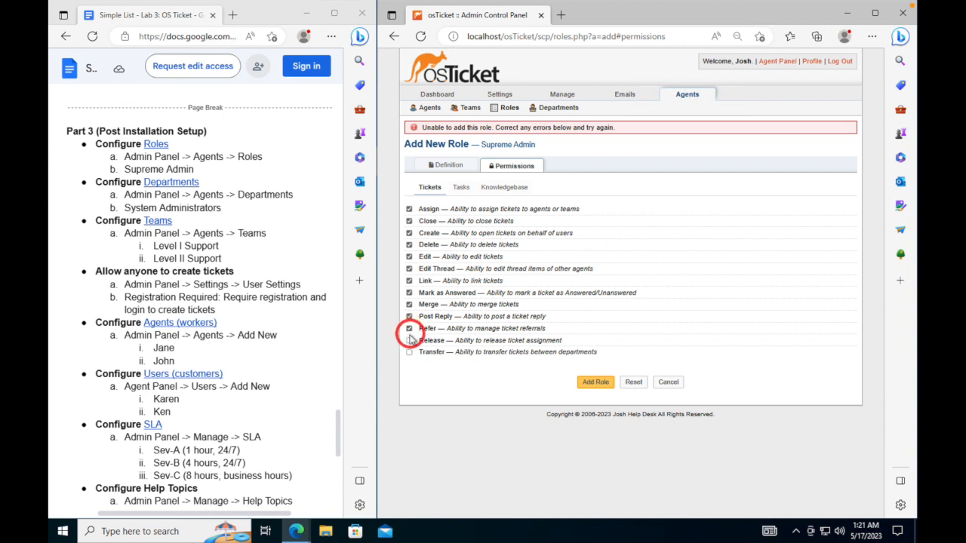
click(409, 340)
click(409, 352)
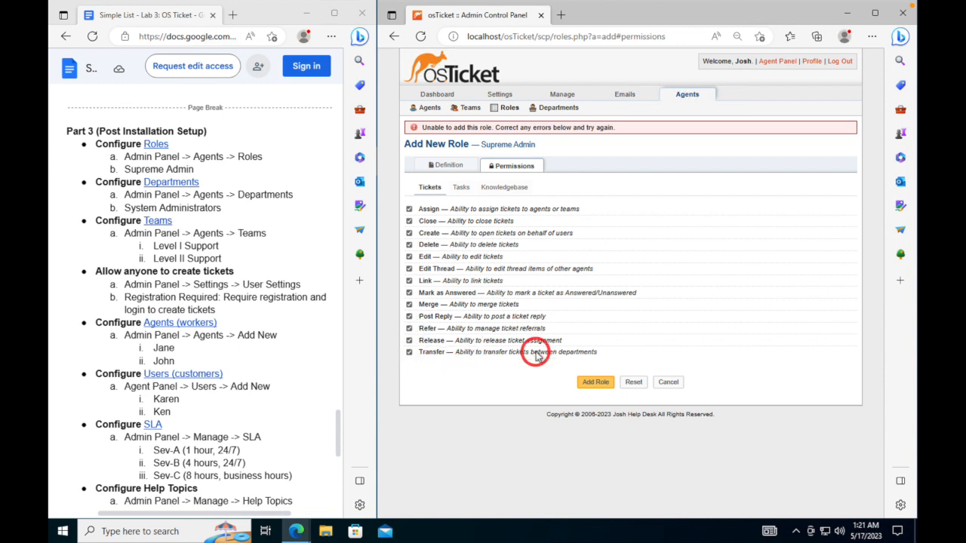
- Grant all seven task permissions, view the Knowledgebase permissions, and save the role
click(460, 187)
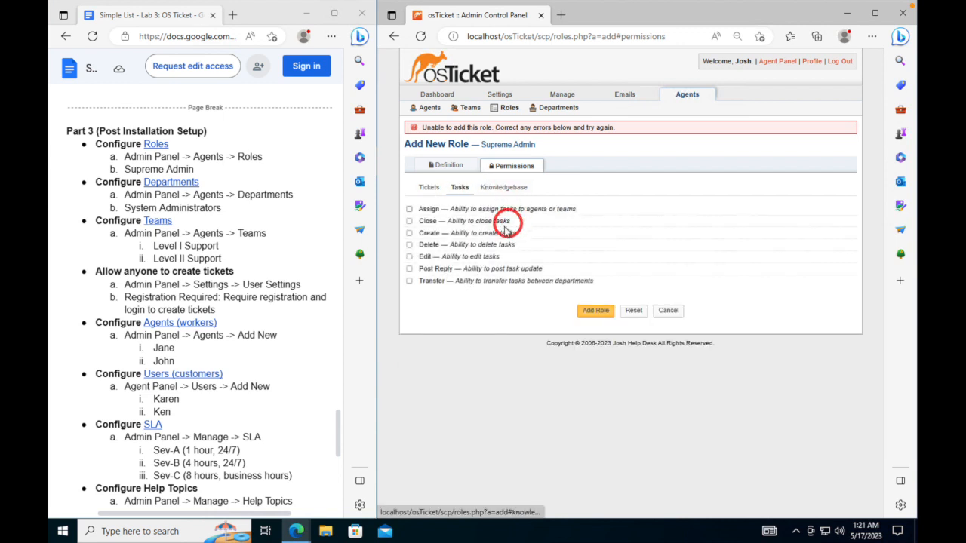
click(408, 209)
click(408, 221)
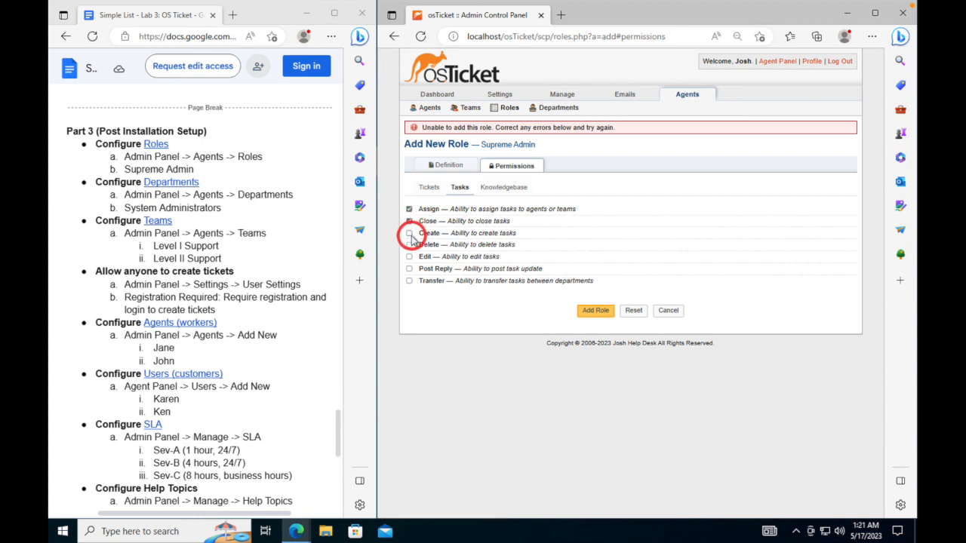
click(409, 234)
click(409, 245)
click(409, 256)
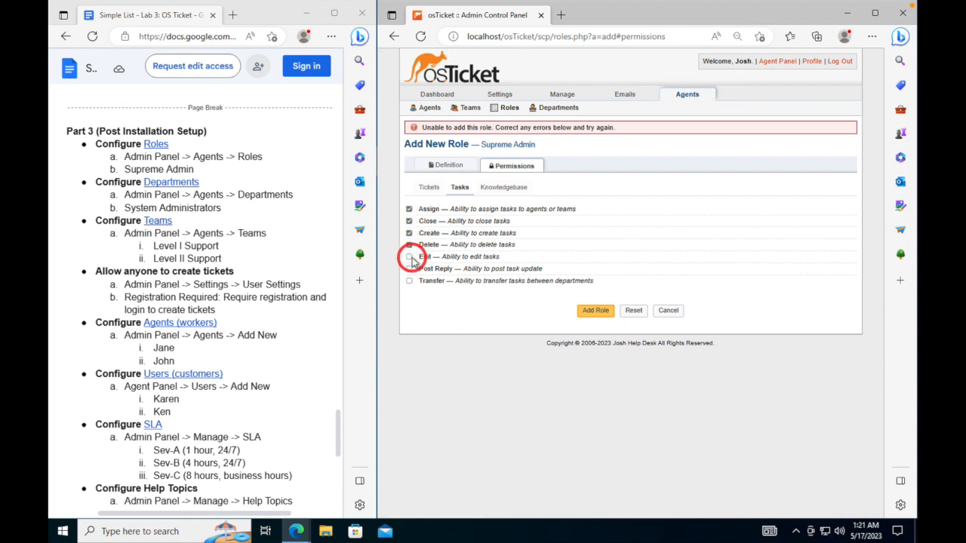
click(409, 269)
click(409, 281)
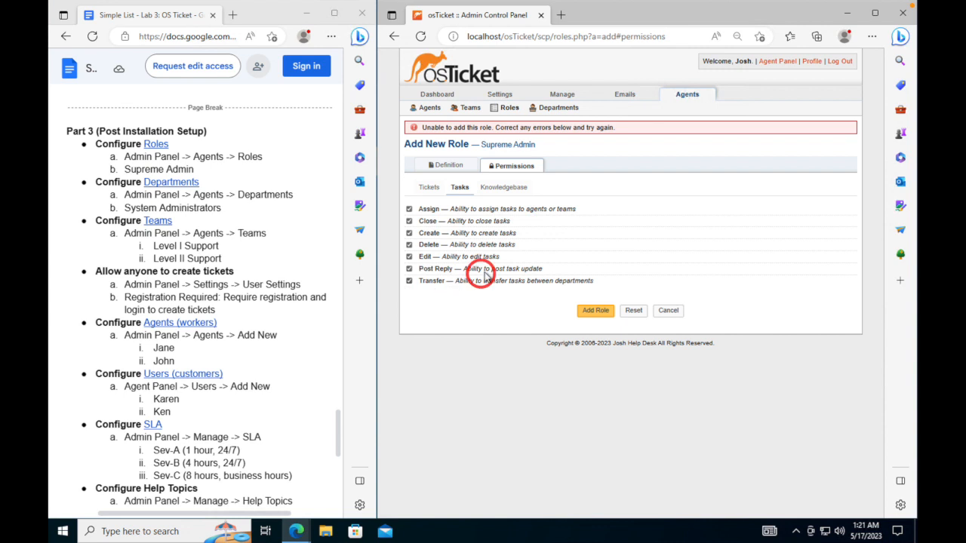
click(505, 188)
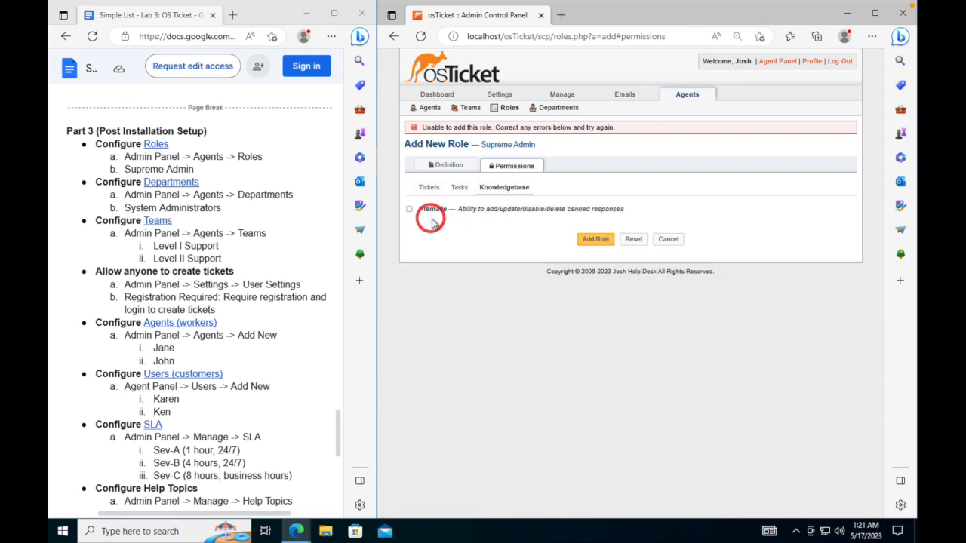
click(592, 239)
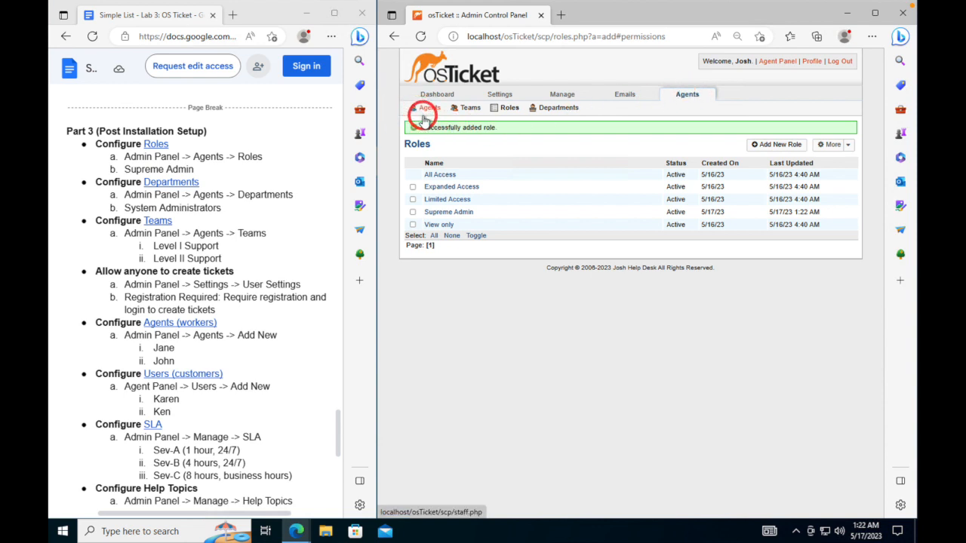
- Start a new department under Agents > Departments and begin typing 'System Administrator' as its name
click(550, 111)
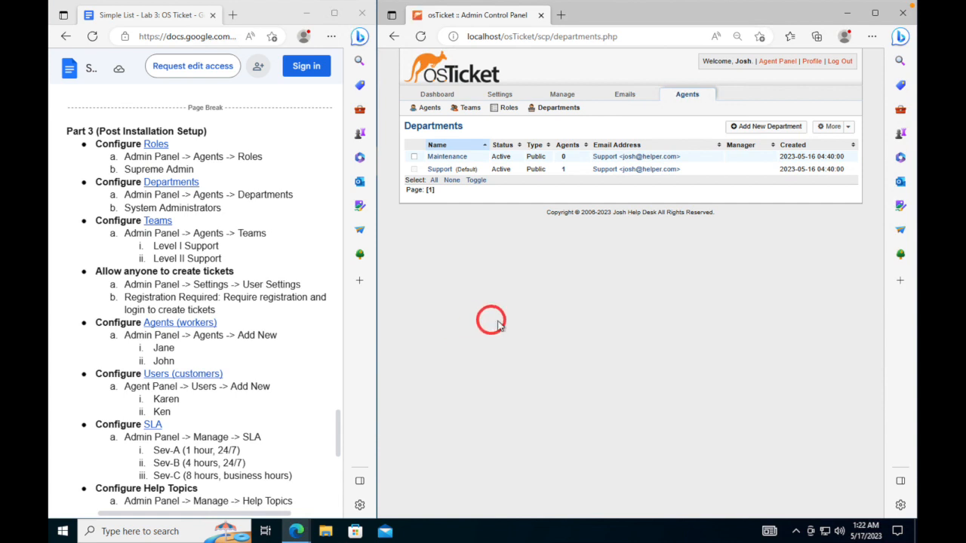
click(774, 128)
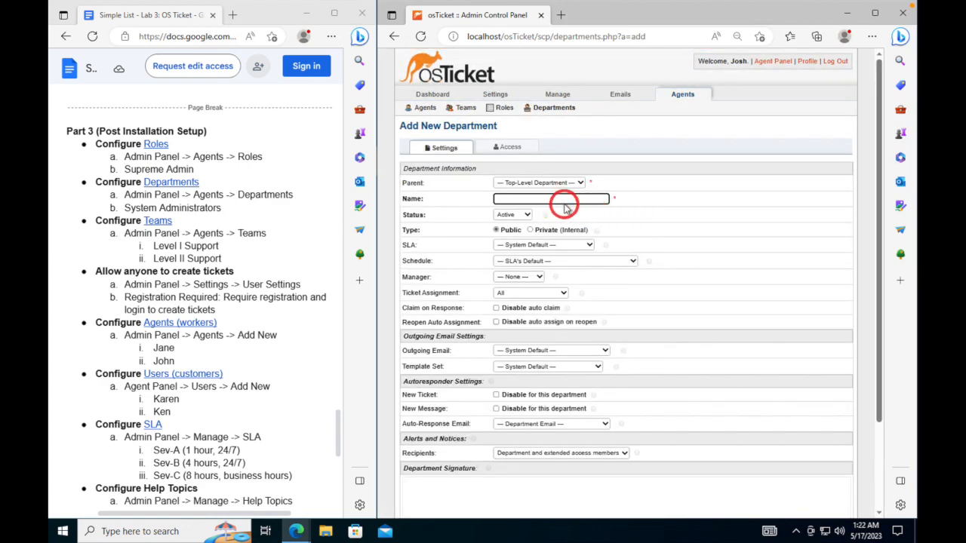
click(569, 198)
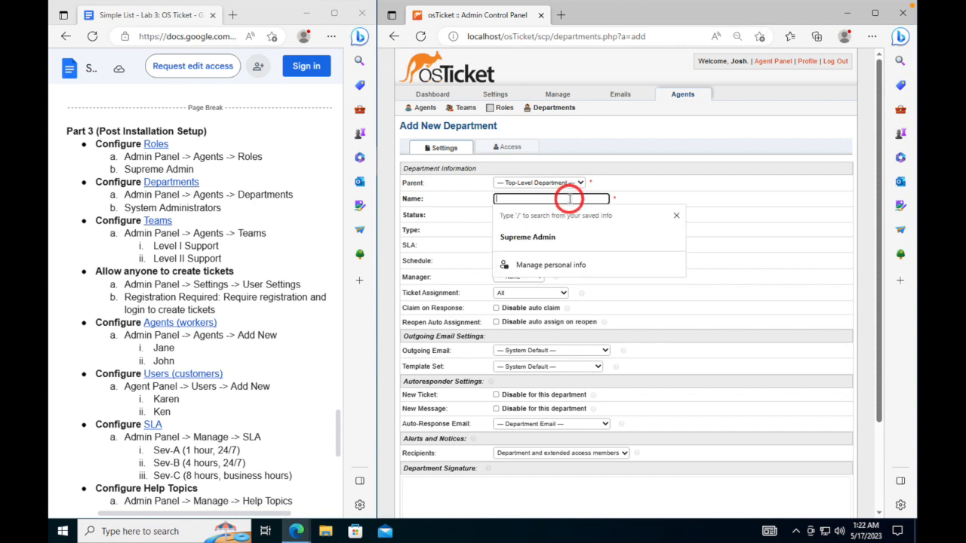
text(Syste)
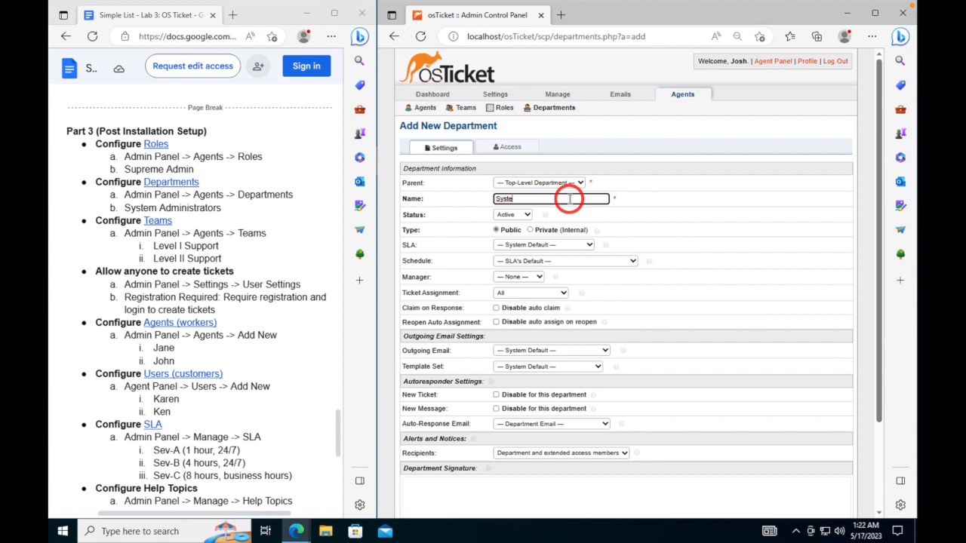
key(BackSpace)
key(BackSpace)
key(BackSpace)
text(S)
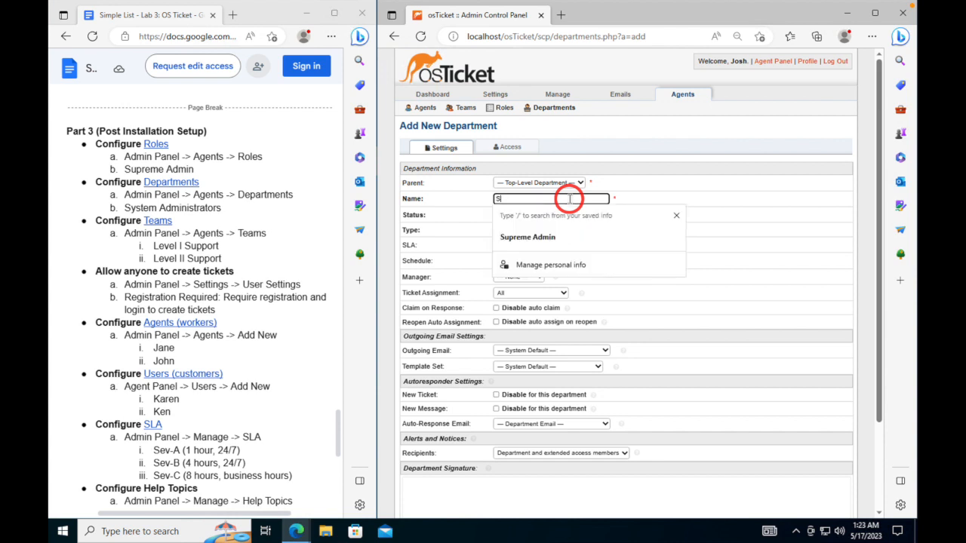
text(ystem Administrator)
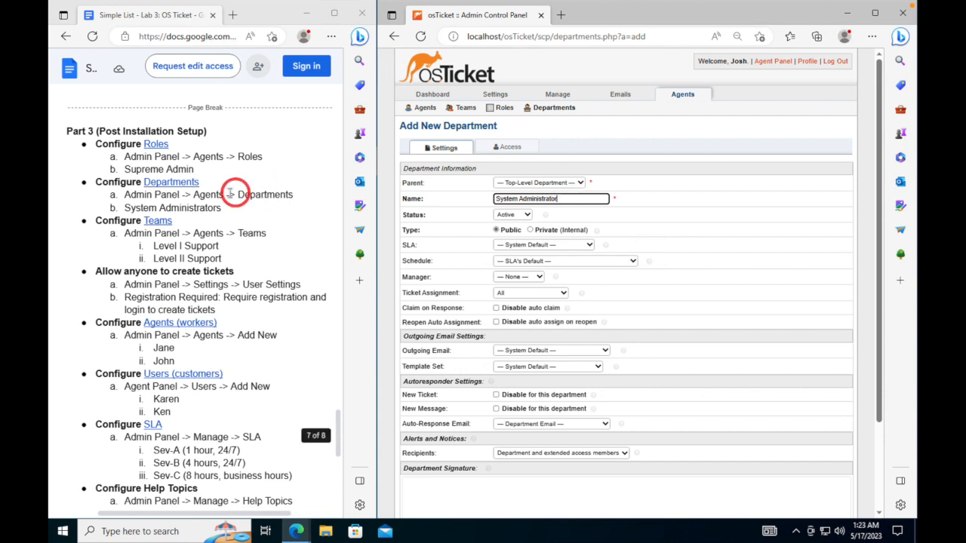
- Paste 'System Administrators' from the lab notes as the department name, create it, then open the Teams docs
drag(213, 213, 127, 207)
key(ctrl+c)
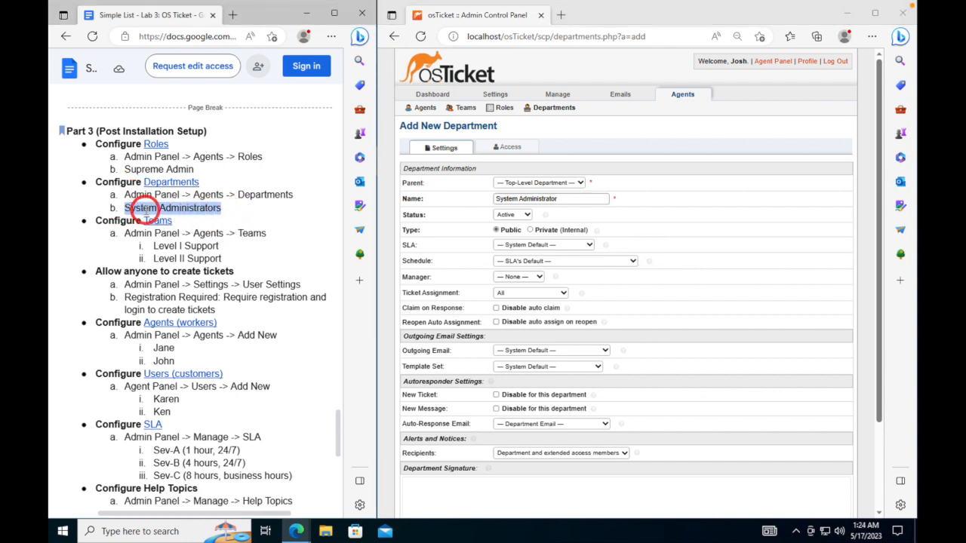
click(545, 199)
key(ctrl+a)
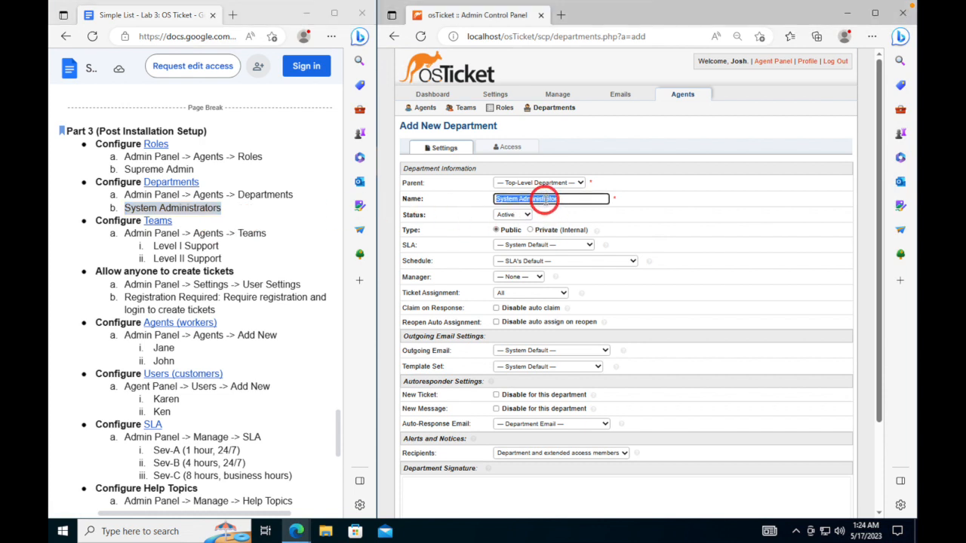
key(ctrl+v)
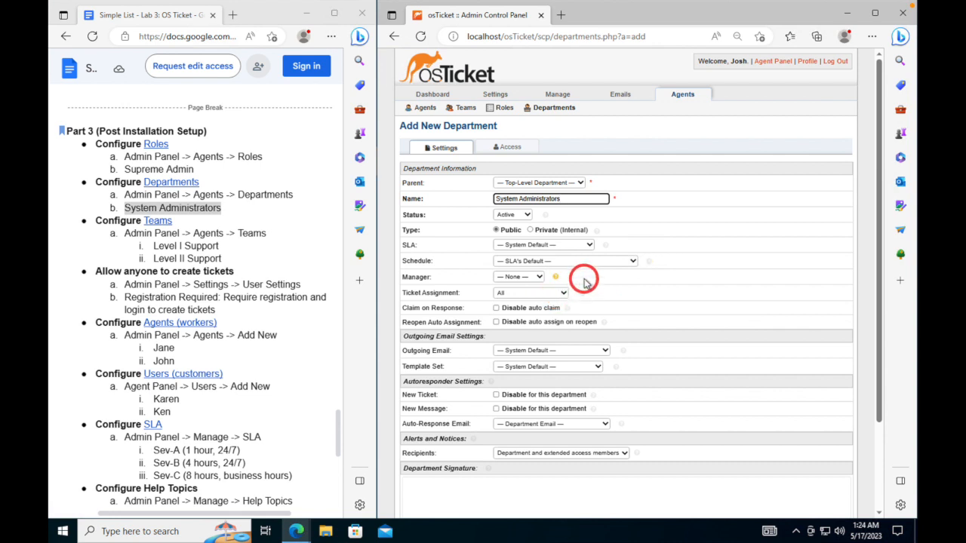
scroll(583, 281, down, 3)
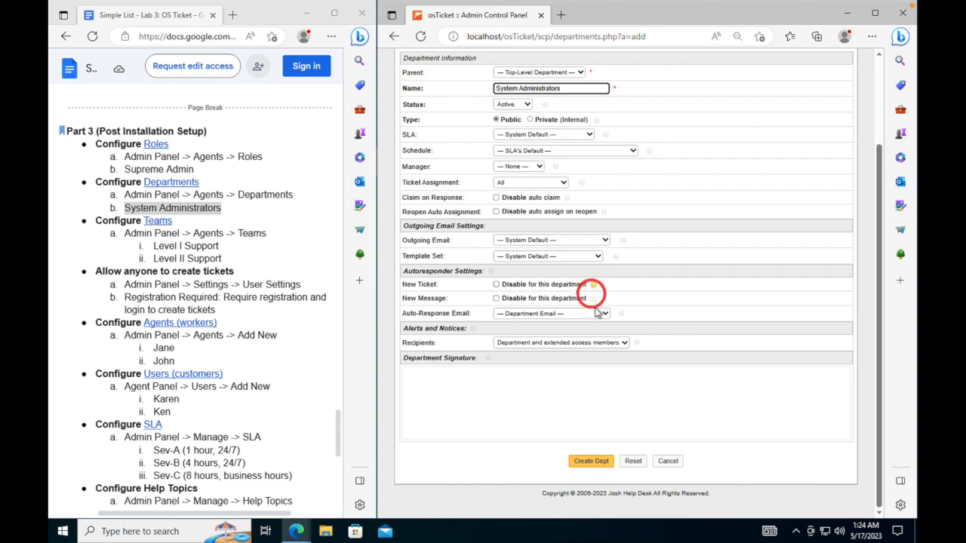
click(591, 461)
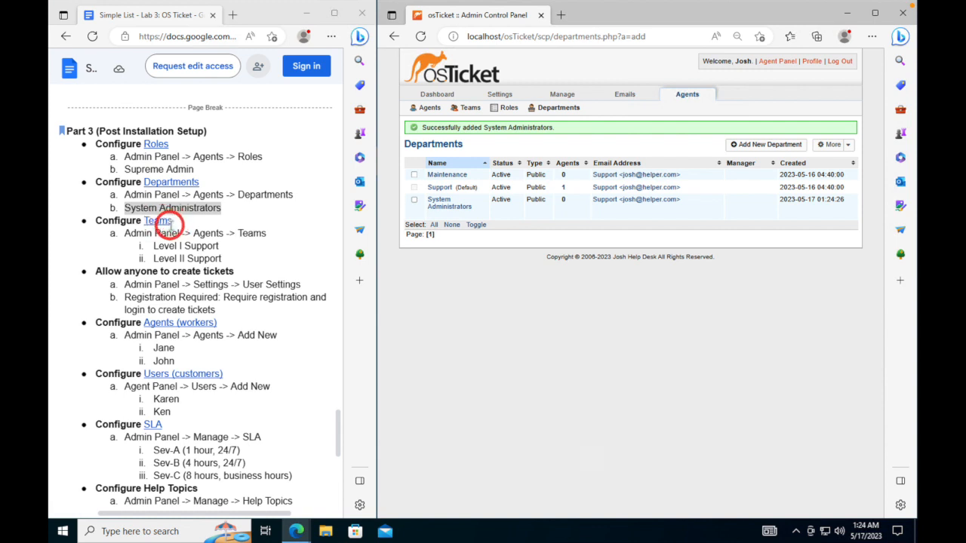
click(163, 220)
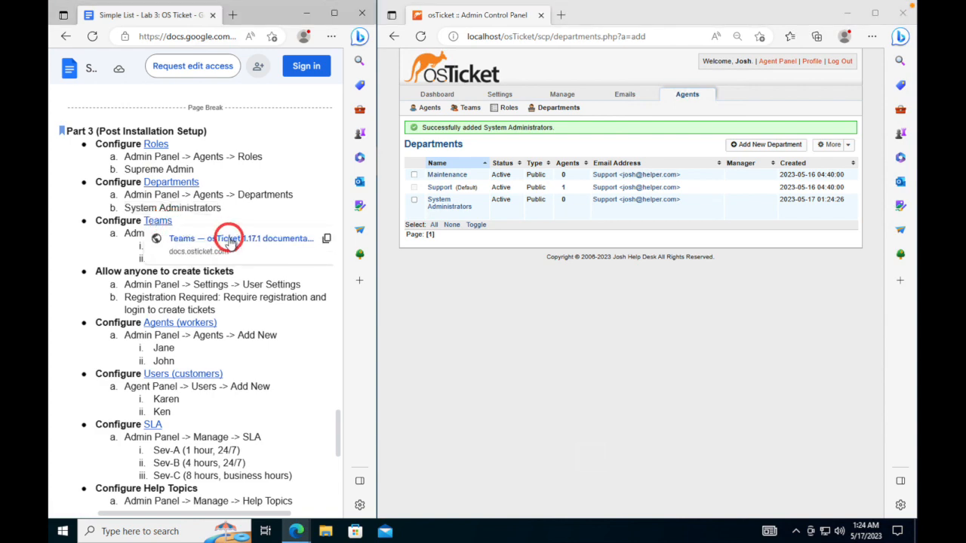
click(229, 240)
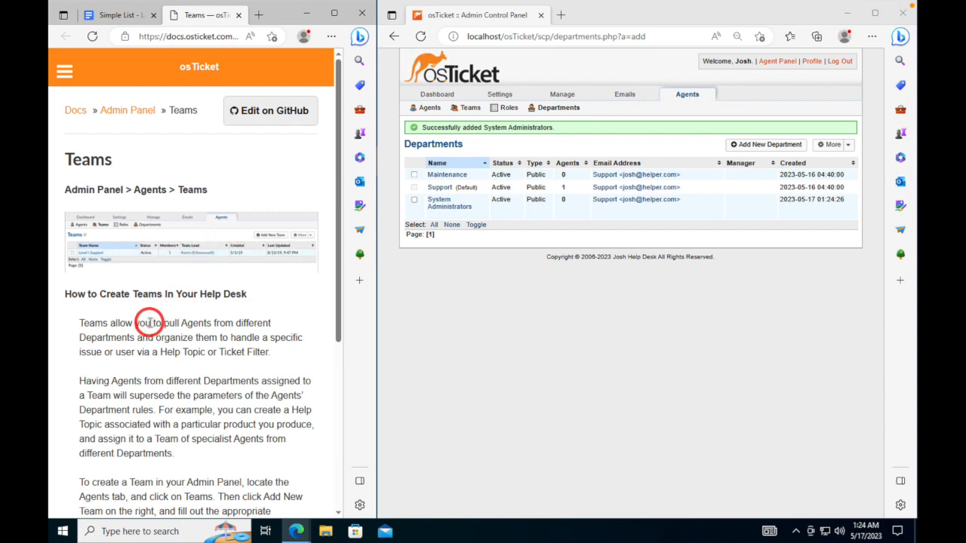
- Close the Teams documentation and open the Roles documentation from the lab guide link
scroll(142, 317, down, 3)
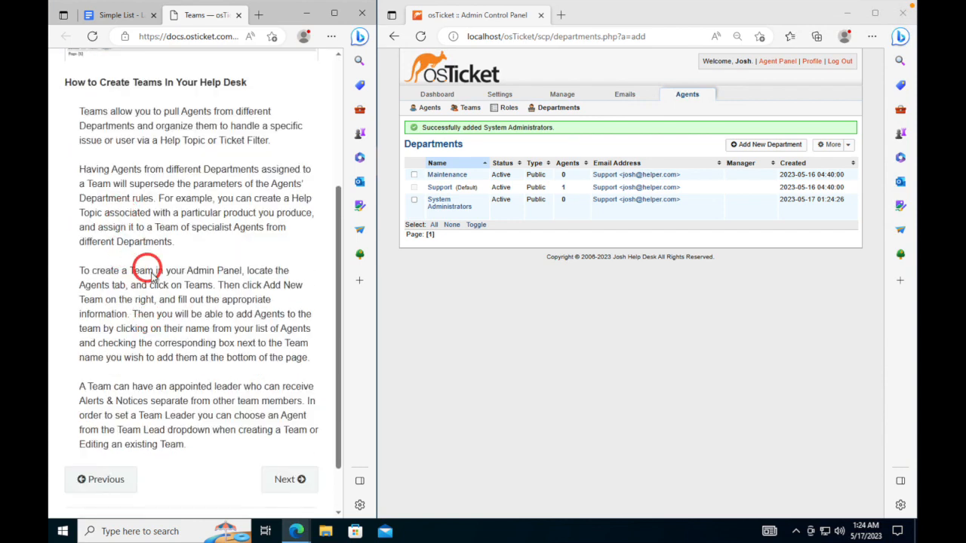
scroll(143, 264, down, 1)
scroll(157, 291, up, 4)
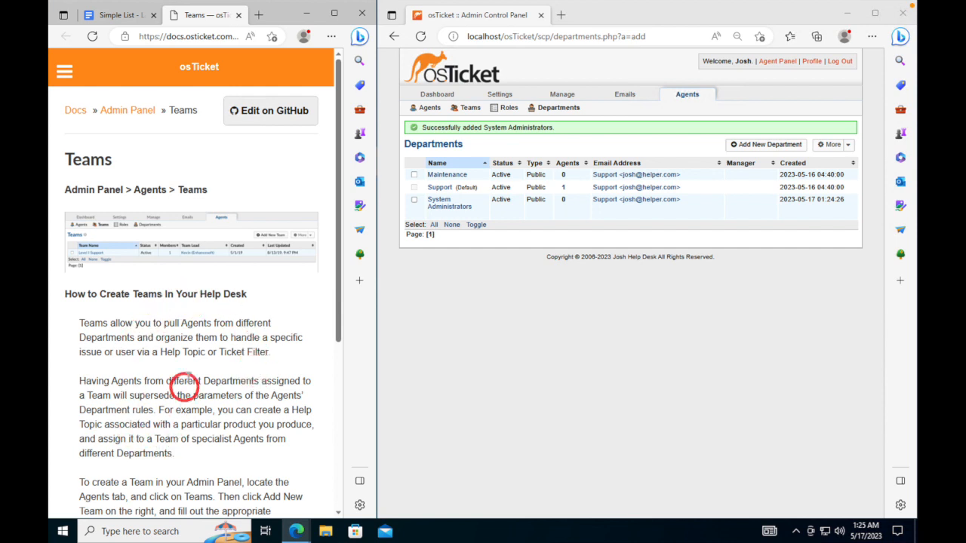
click(239, 15)
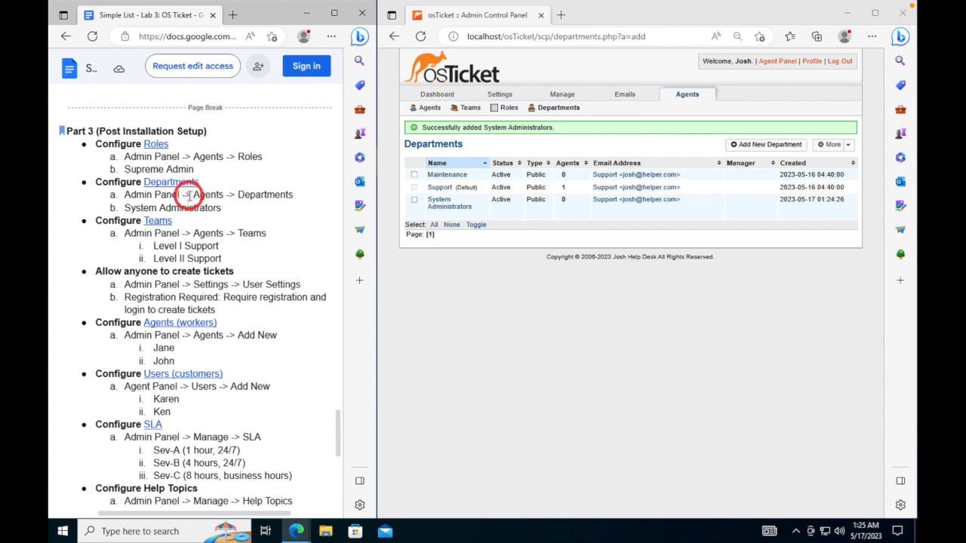
mouse_move(155, 143)
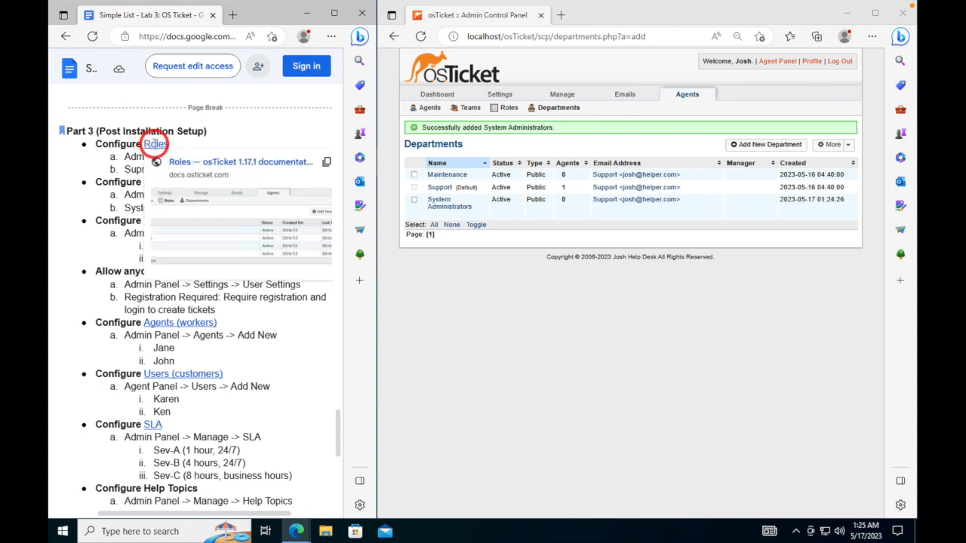
click(224, 161)
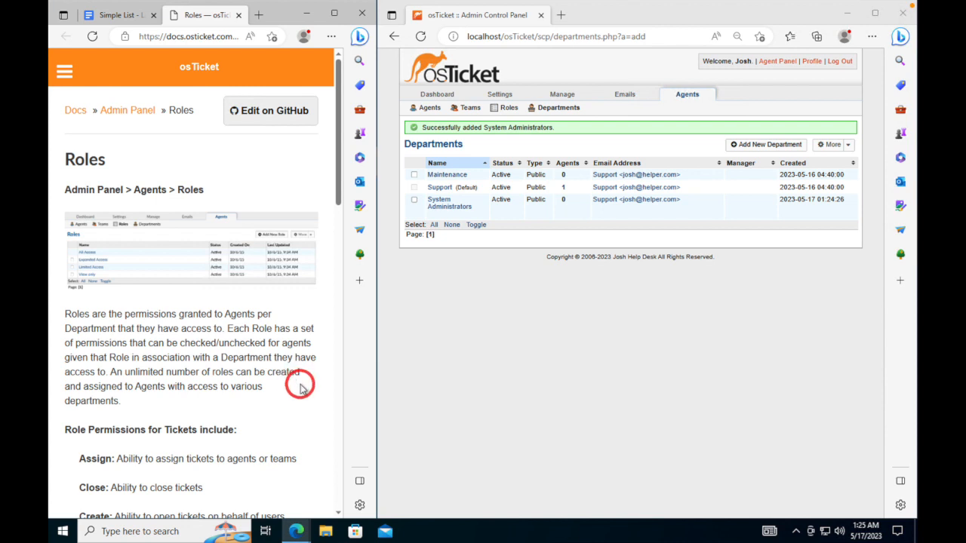
- Close the Roles docs, review the Departments documentation, then close it to return to the guide
click(239, 15)
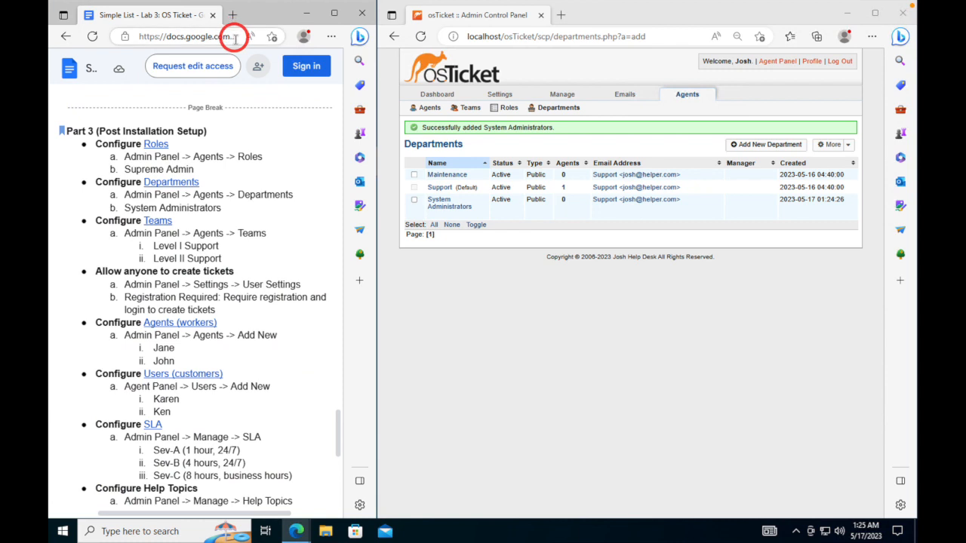
click(172, 181)
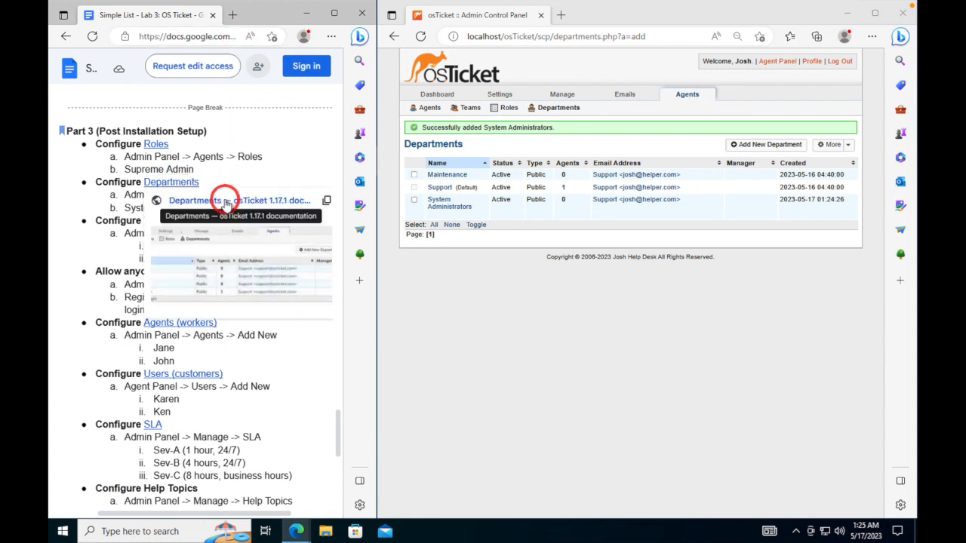
click(227, 202)
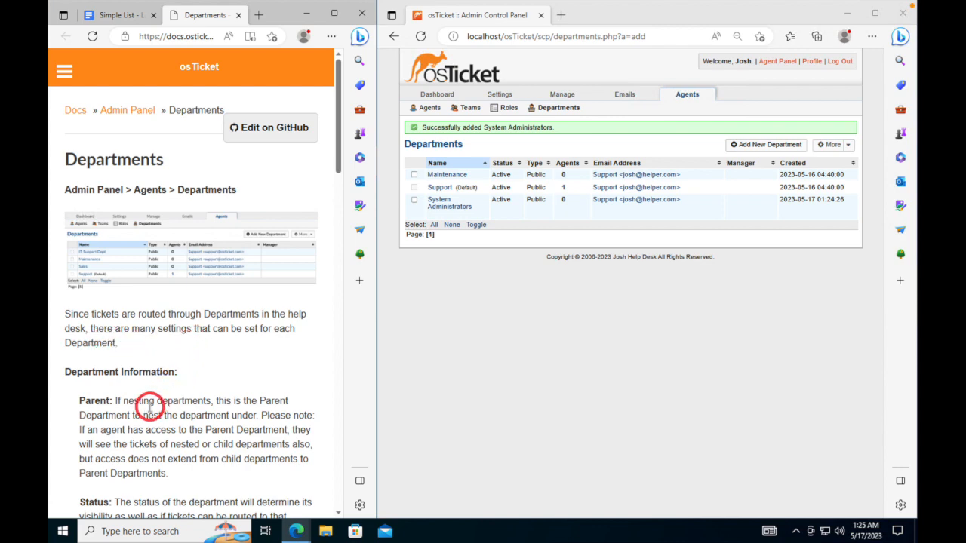
scroll(125, 399, down, 3)
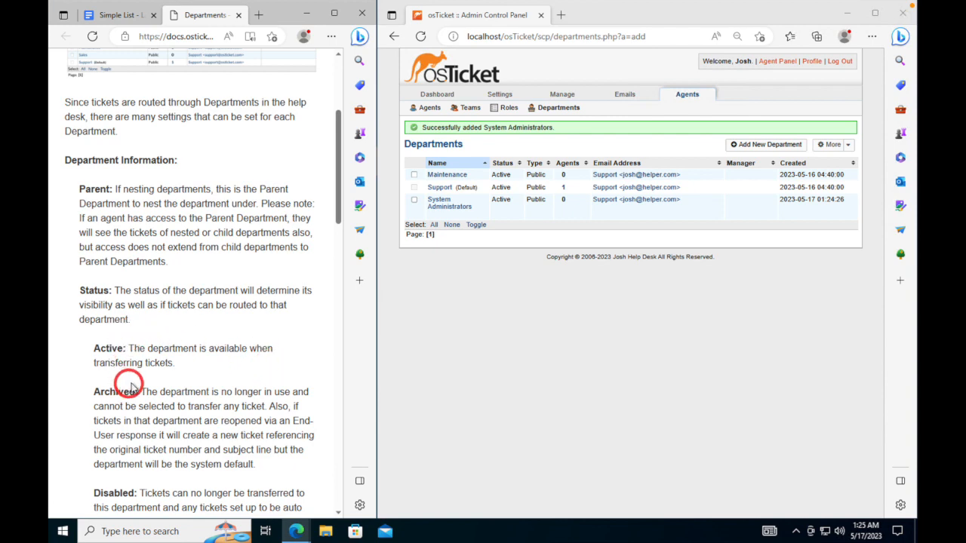
scroll(181, 390, up, 3)
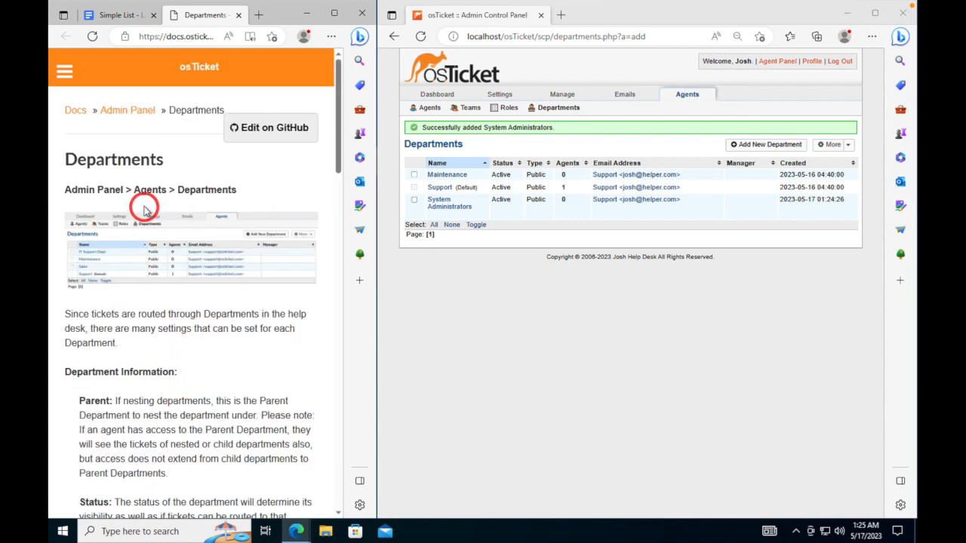
click(238, 15)
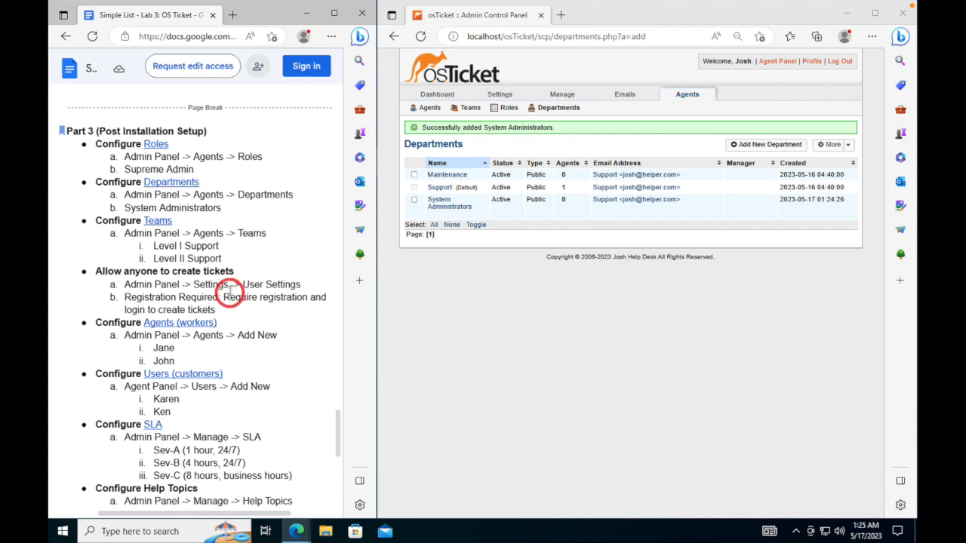
- Switch to the osTicket window and open the Teams list under Agents
scroll(243, 219, down, 1)
scroll(240, 220, up, 1)
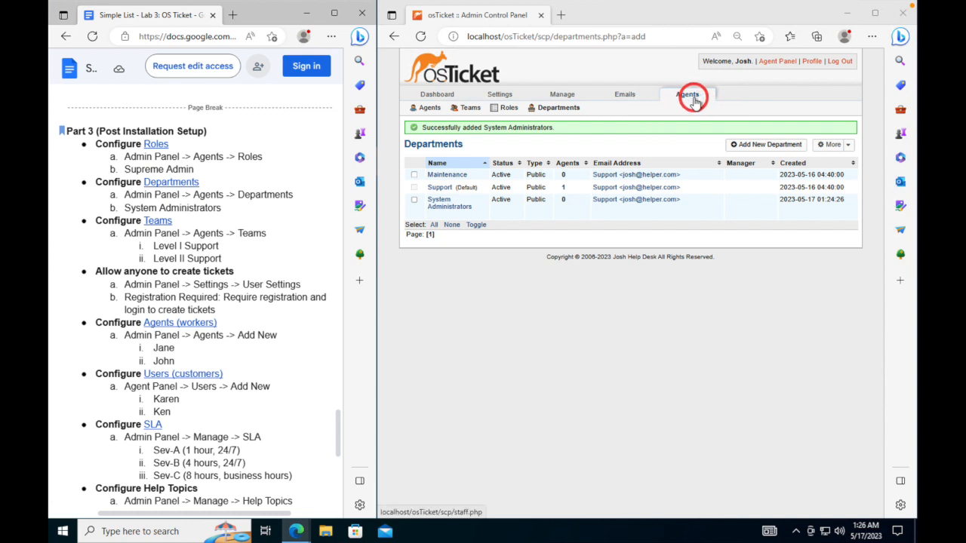
click(468, 110)
click(468, 110)
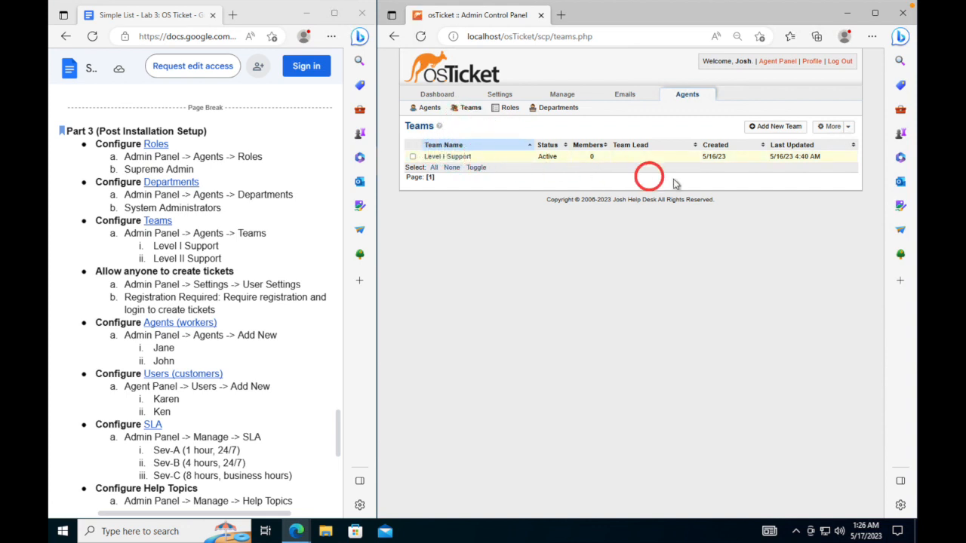
- Submit a new 'Level I Support' team with no team lead and the only agent as member
click(773, 128)
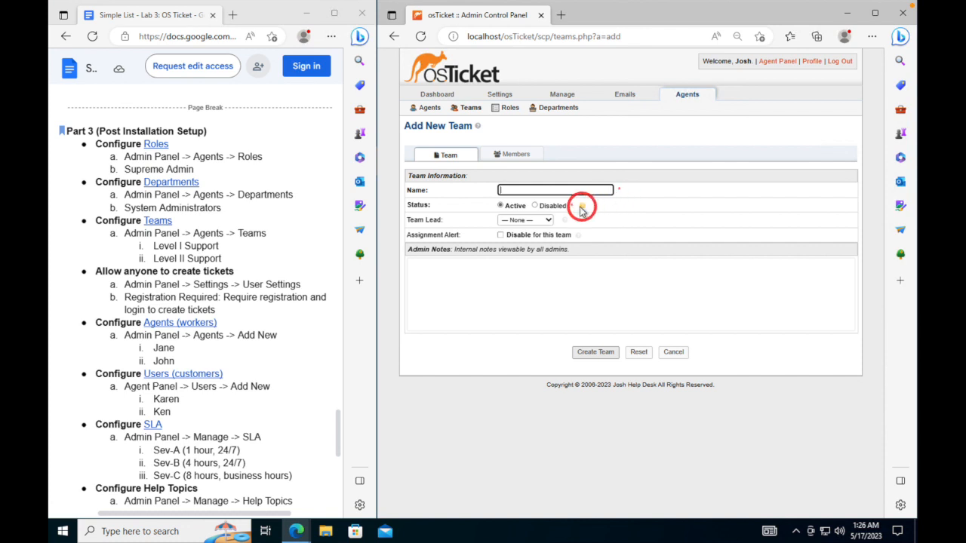
click(543, 220)
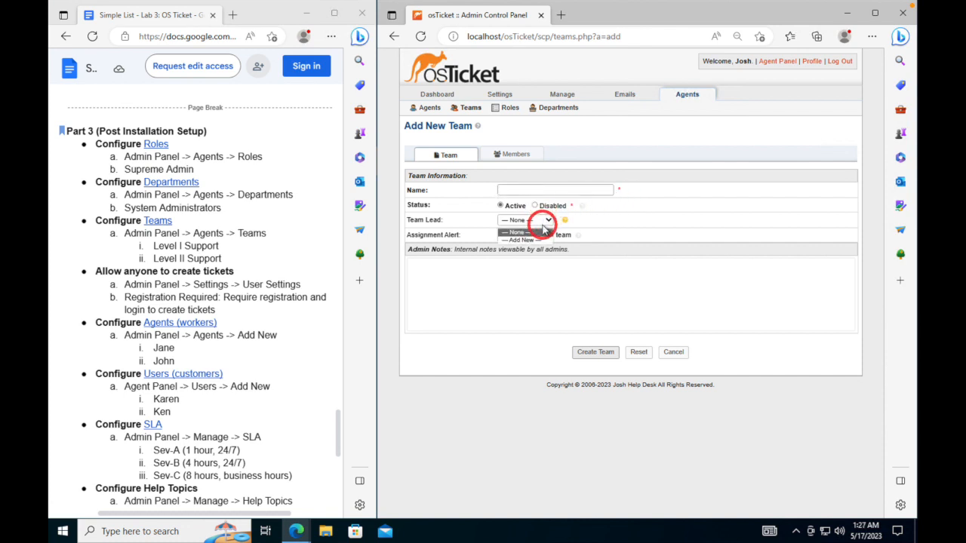
click(550, 189)
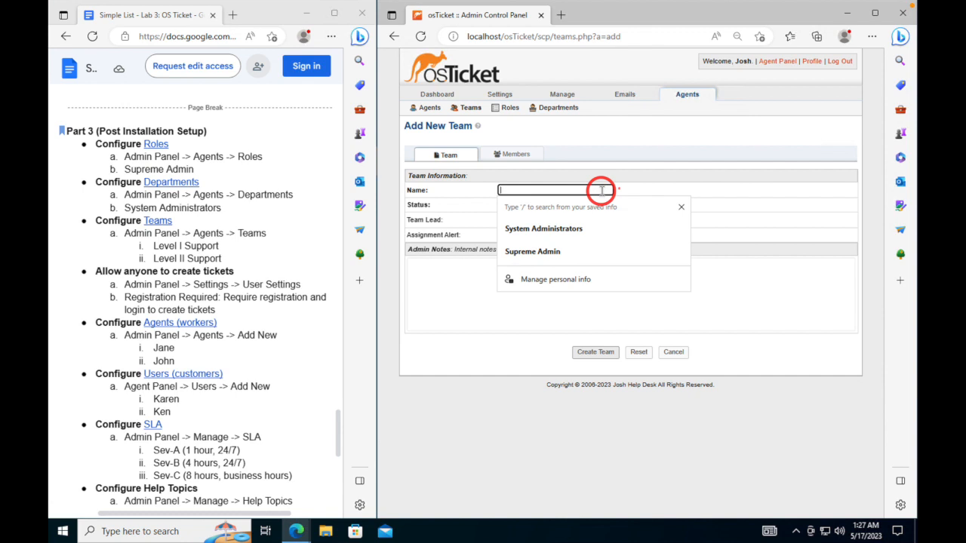
text(Level I Suppor)
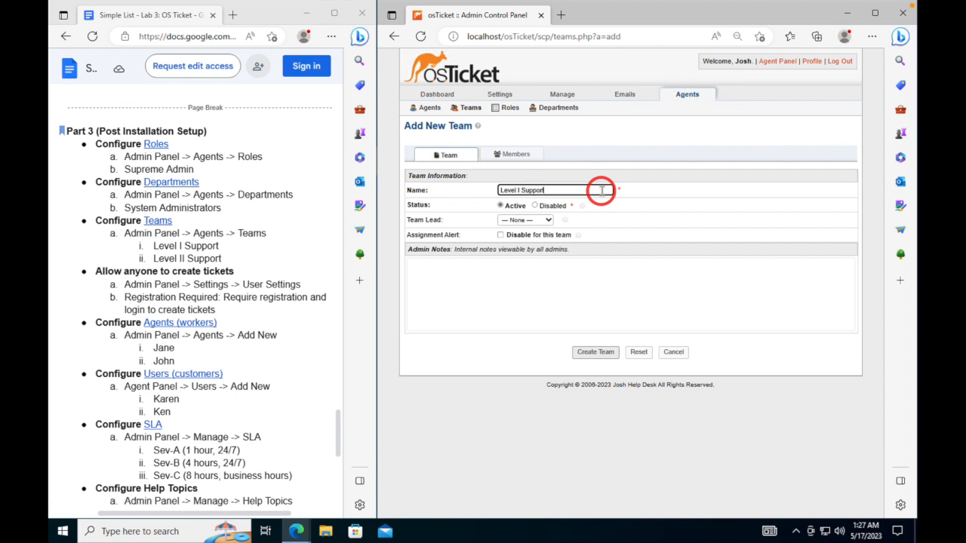
text(t)
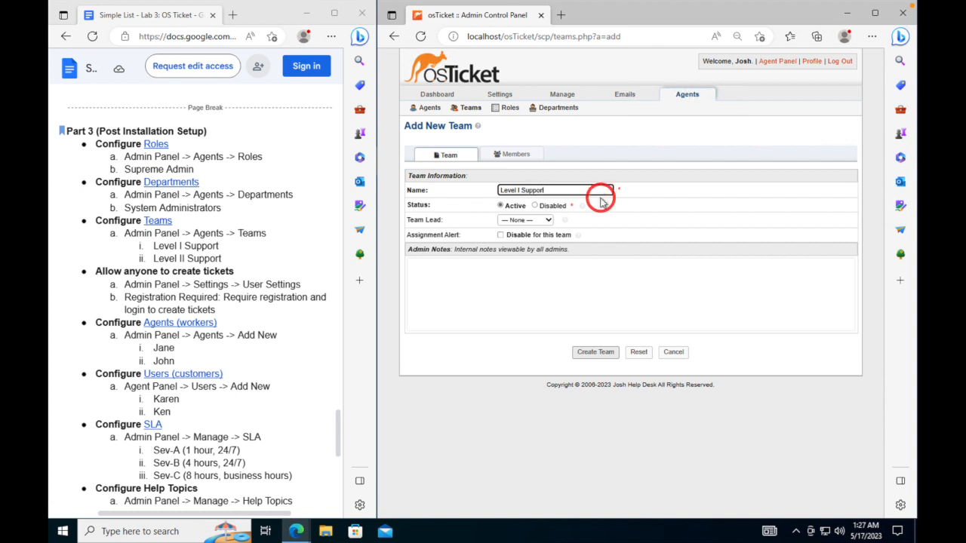
click(546, 220)
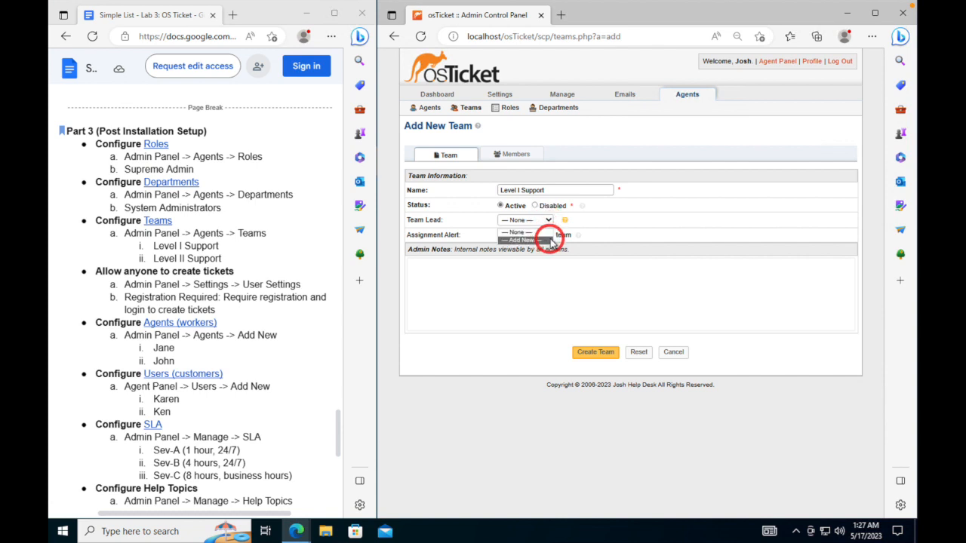
click(654, 273)
click(655, 275)
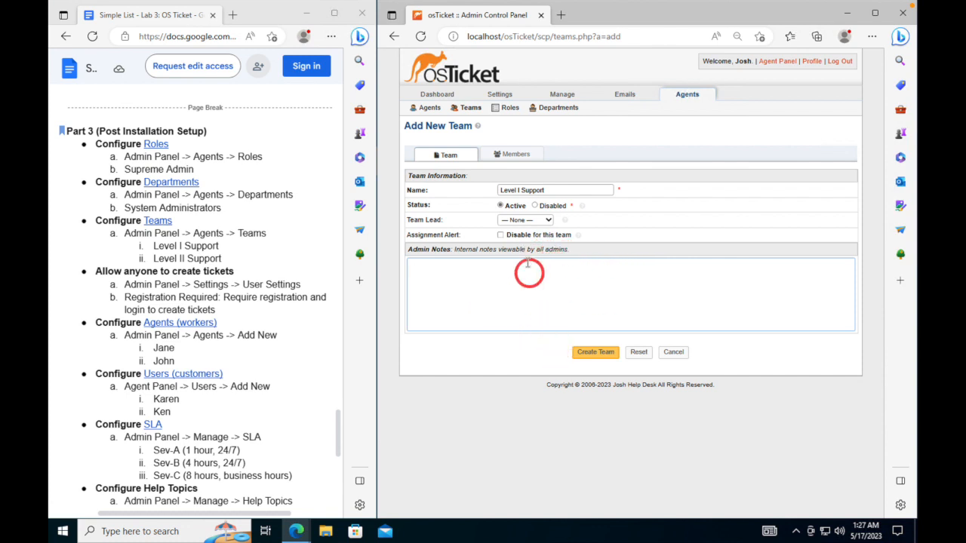
click(510, 152)
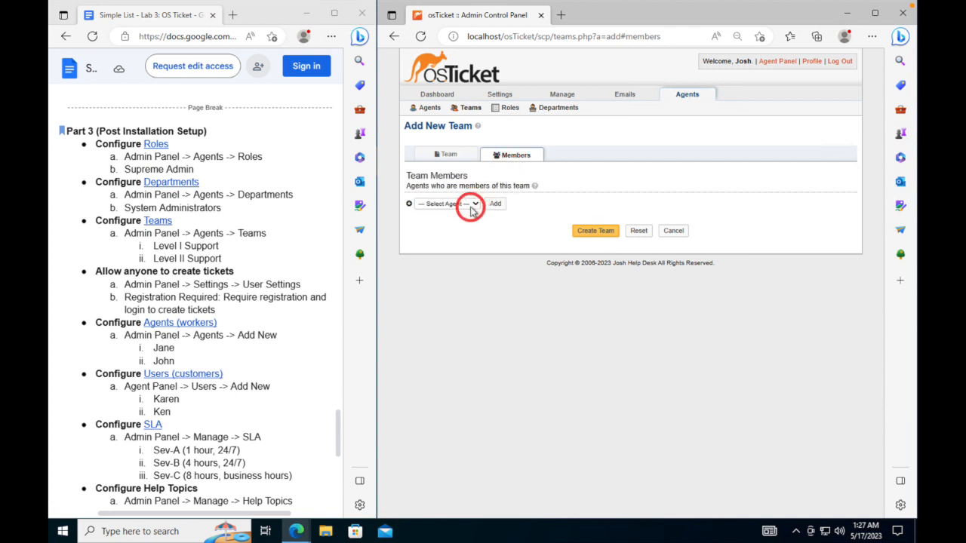
click(468, 204)
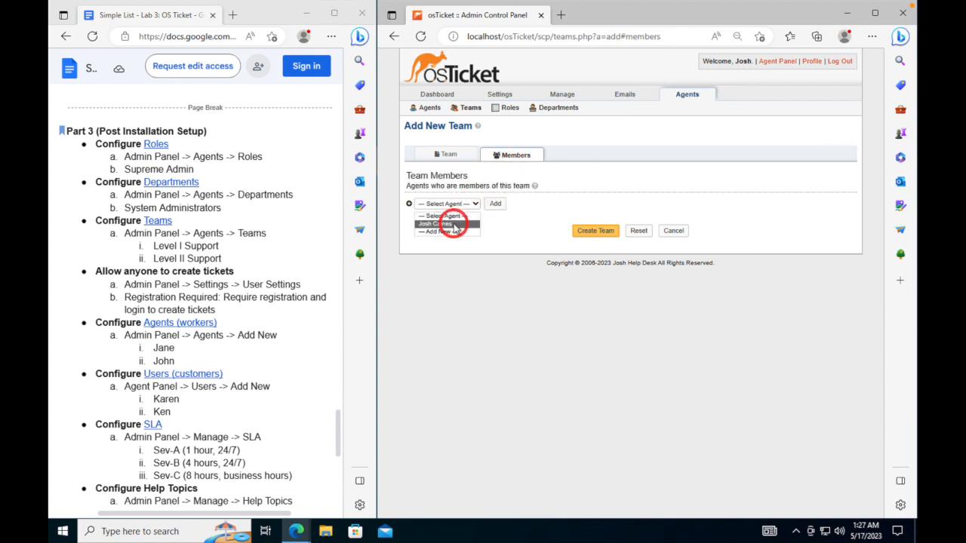
click(449, 223)
click(597, 233)
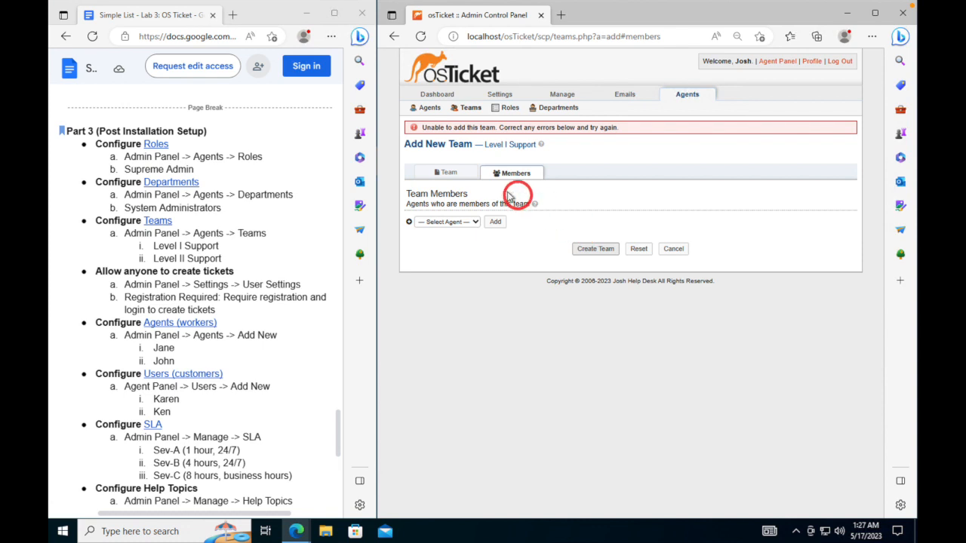
- Rename the team to 'Level II Support' and create it
click(451, 174)
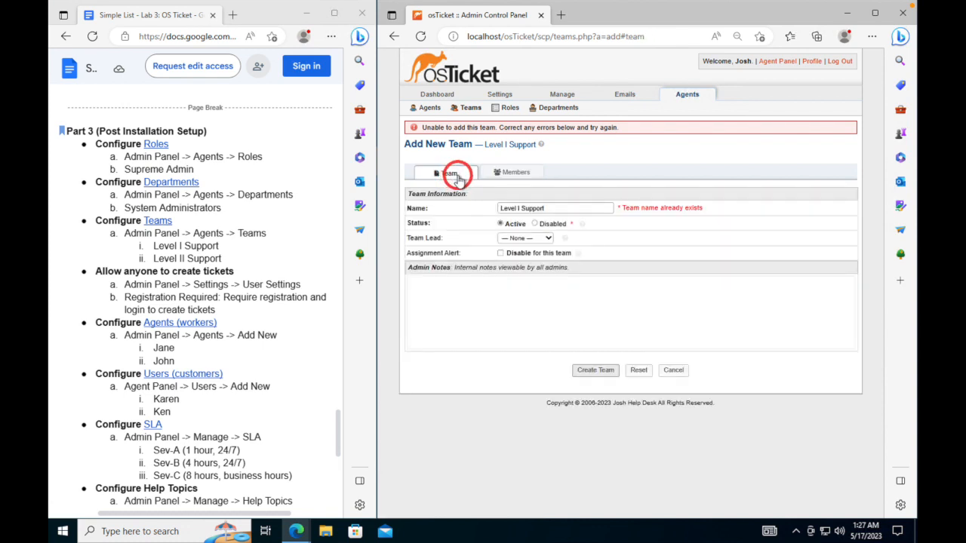
click(517, 207)
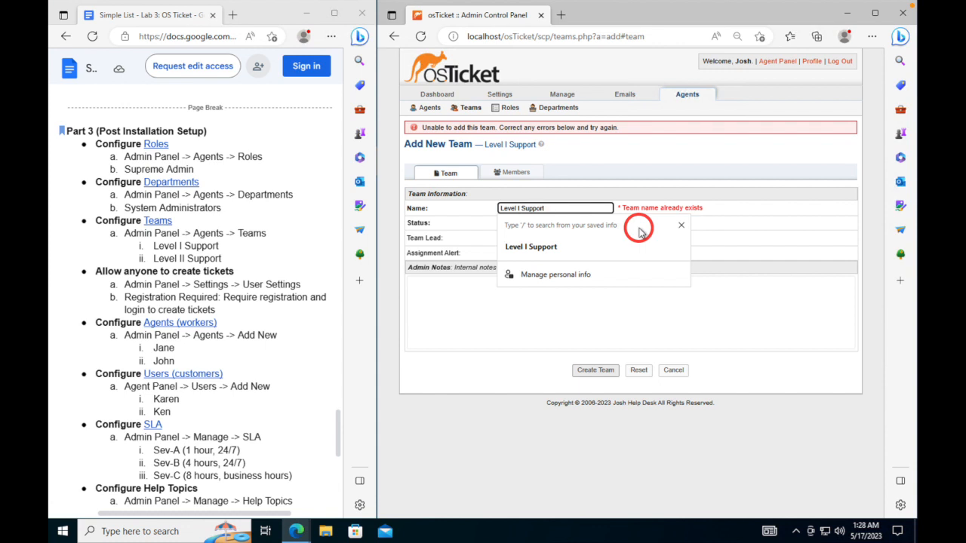
text(I)
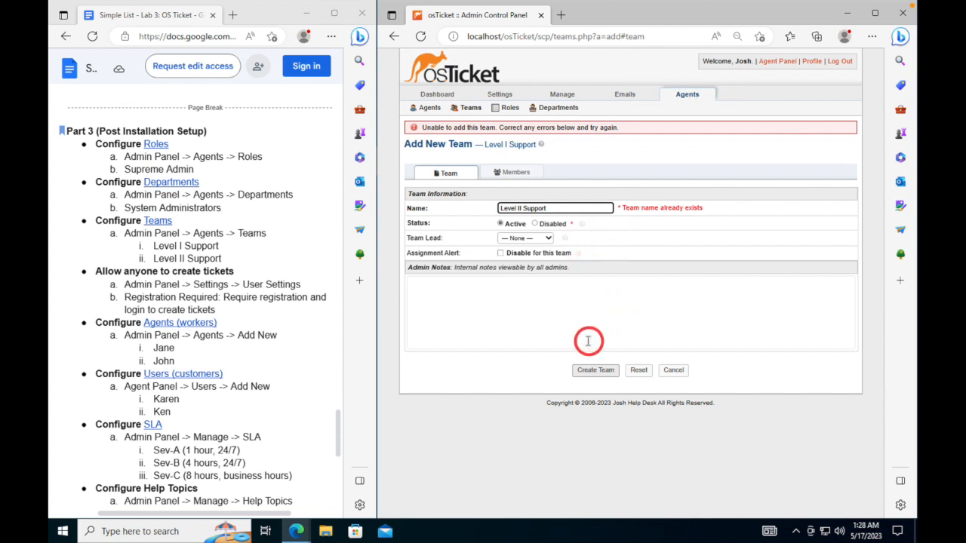
click(577, 375)
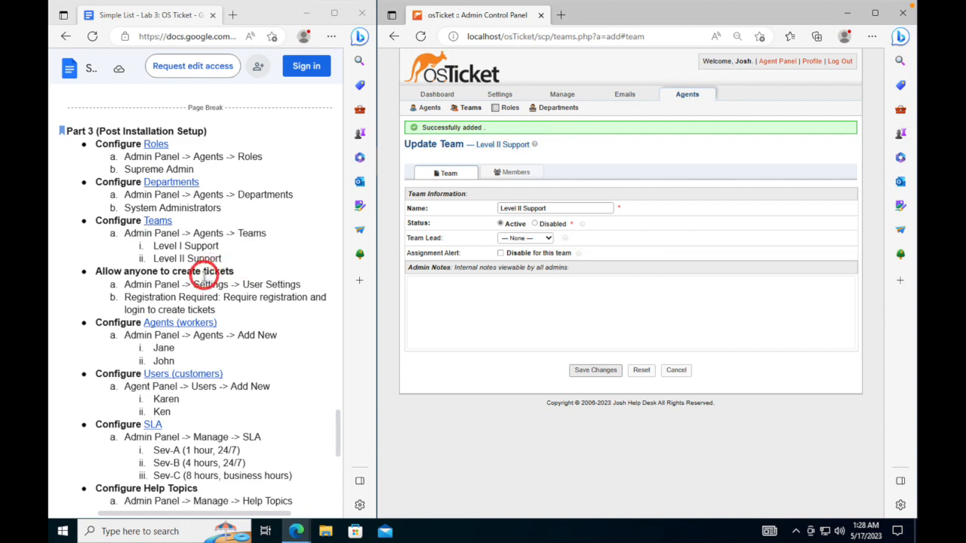
- Open osTicket's System Settings and Preferences page from the Settings tab
scroll(206, 276, down, 2)
scroll(205, 277, up, 1)
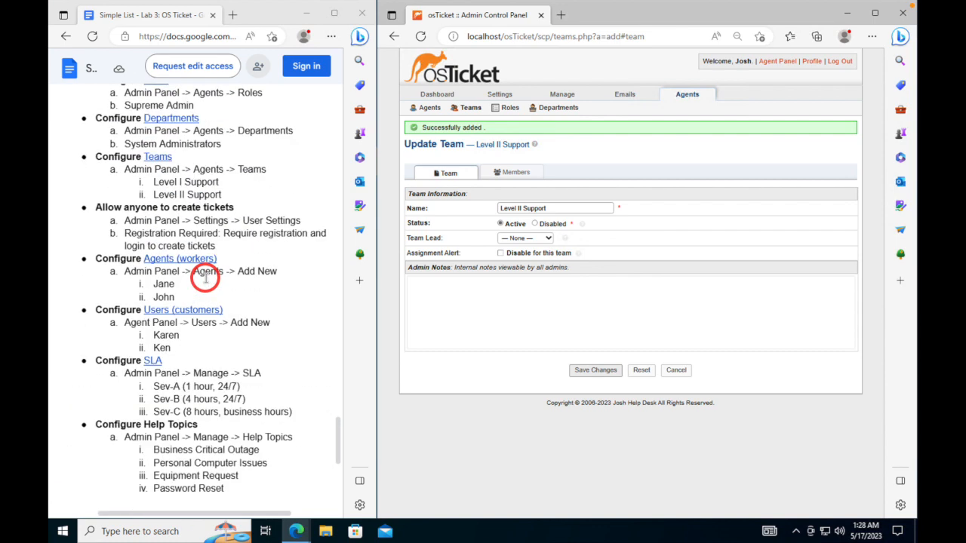
scroll(205, 278, up, 1)
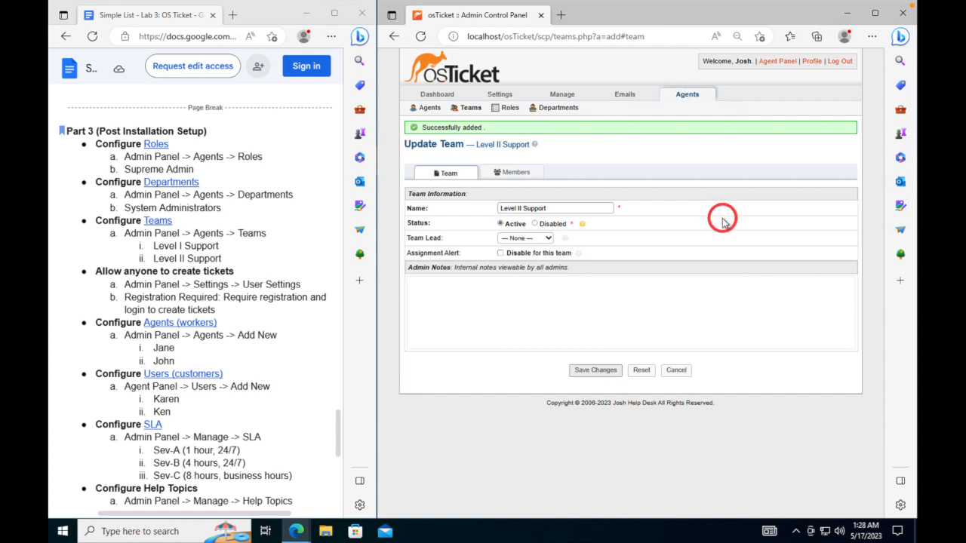
click(500, 95)
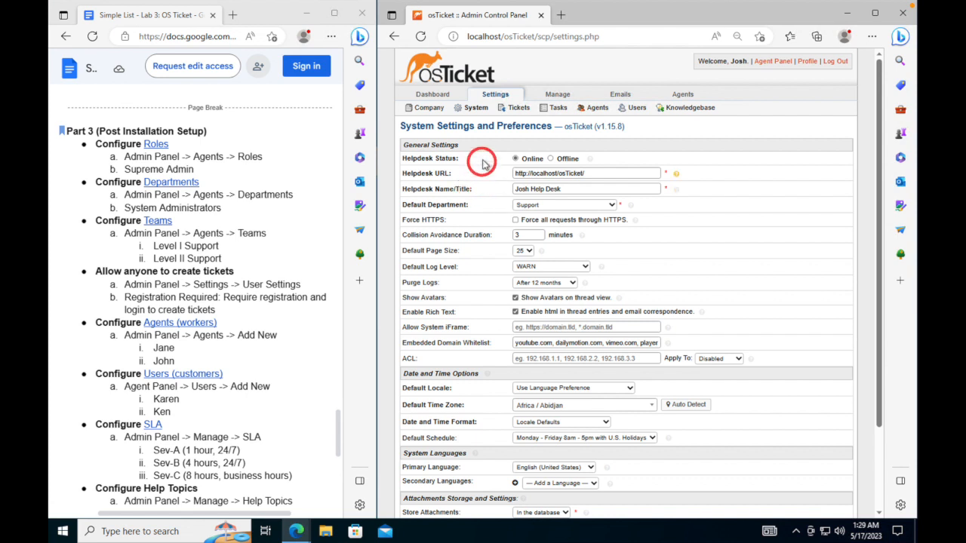
- Reload the system settings and open the Users settings for registration and authentication
click(494, 93)
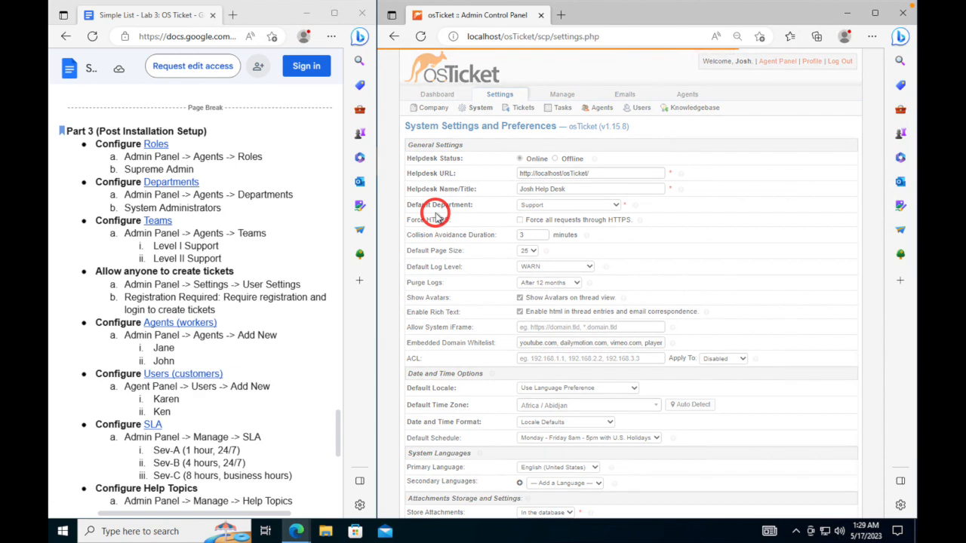
scroll(438, 211, down, 2)
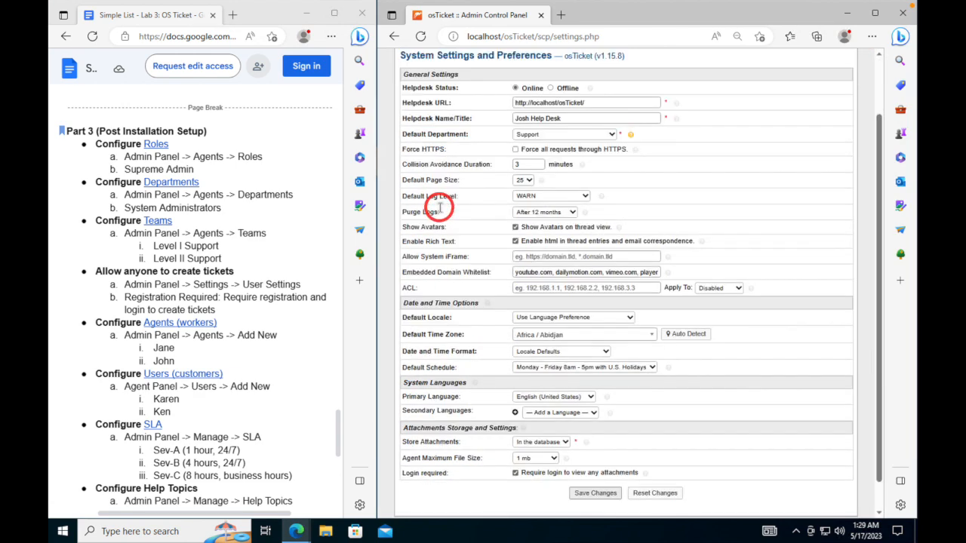
scroll(440, 209, up, 2)
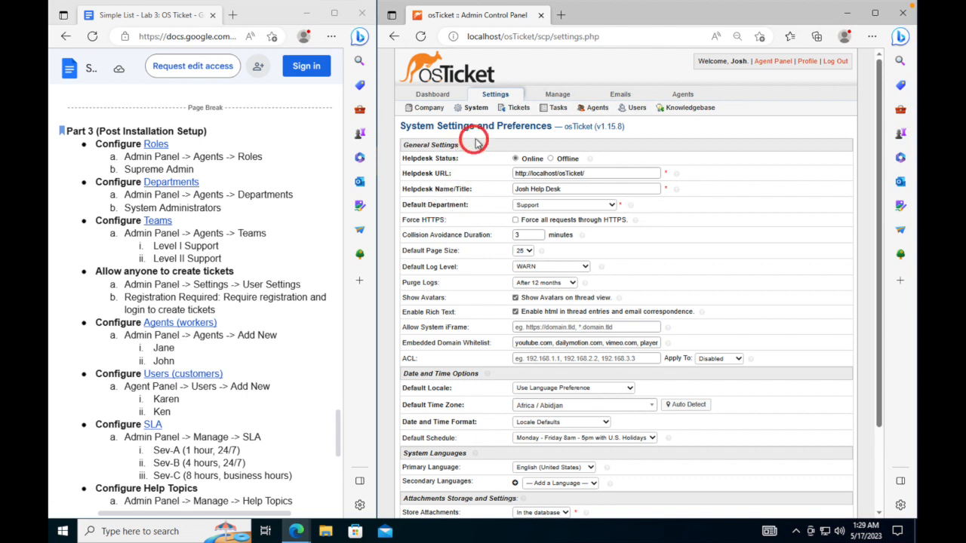
click(634, 112)
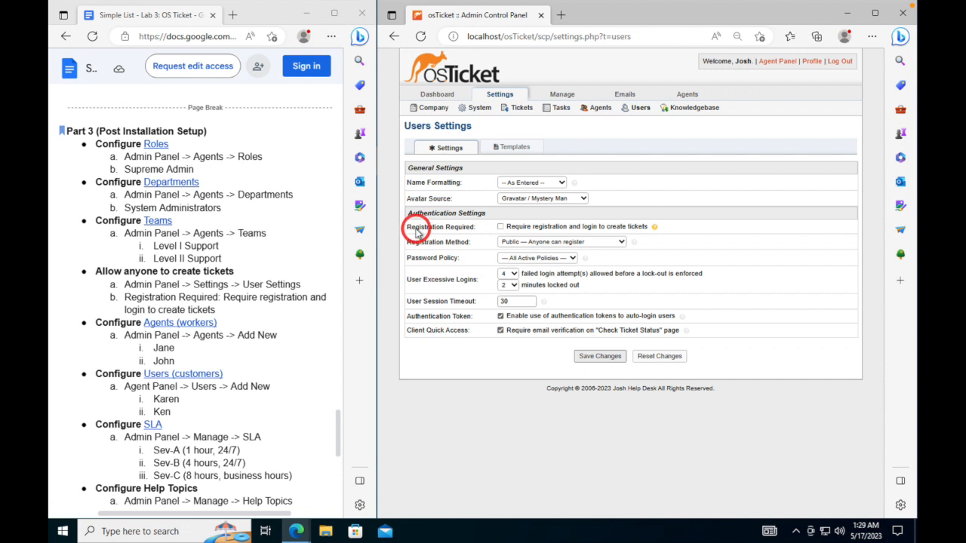
- Leave Registration Required unchecked after toggling it, and save the user settings
click(500, 227)
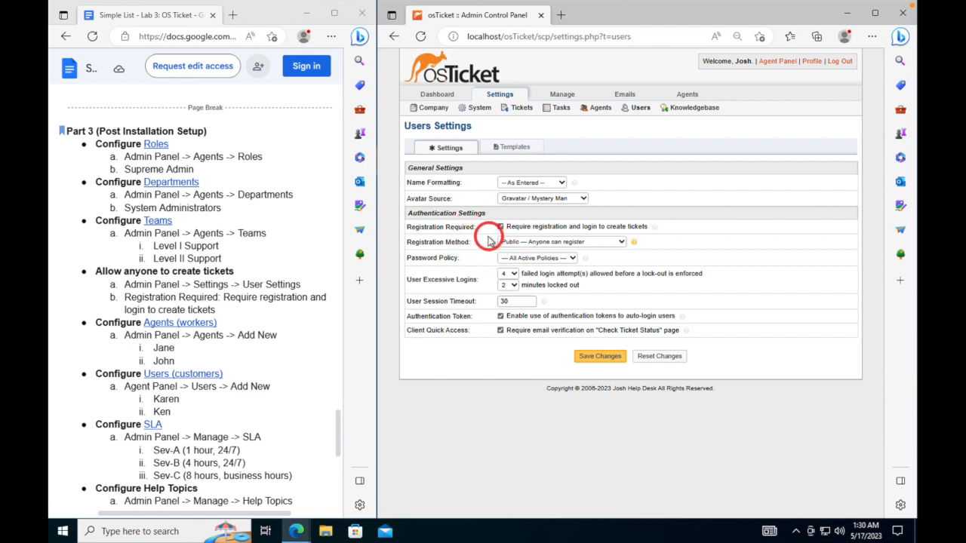
click(500, 227)
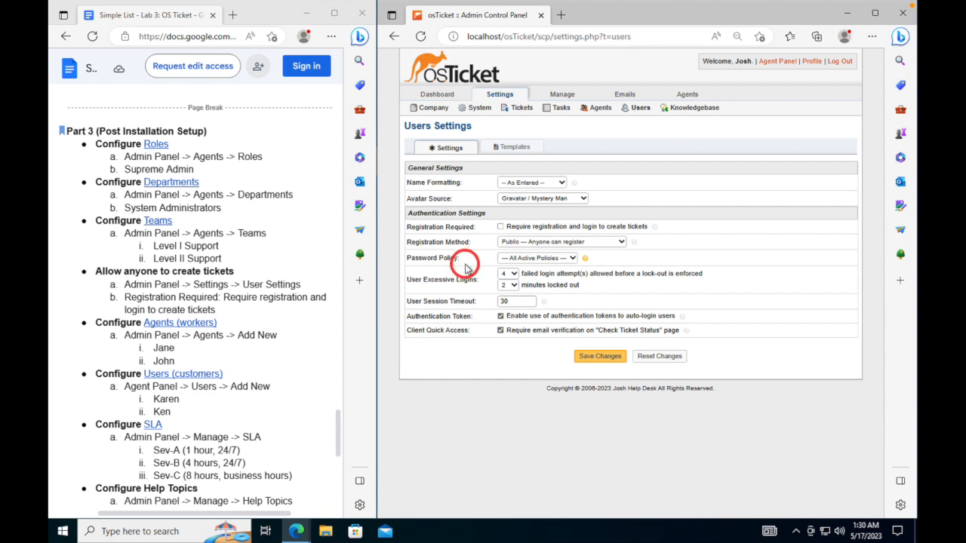
click(604, 361)
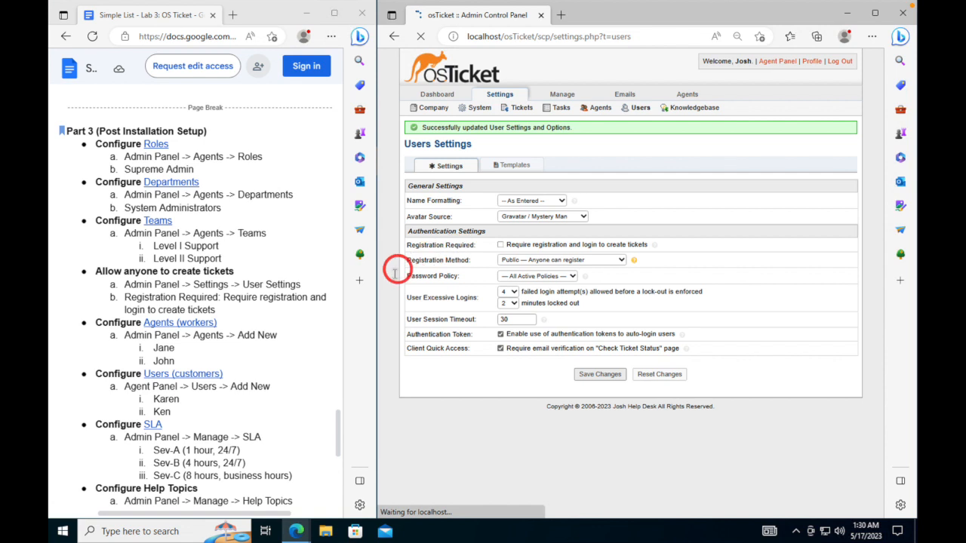
scroll(226, 285, down, 1)
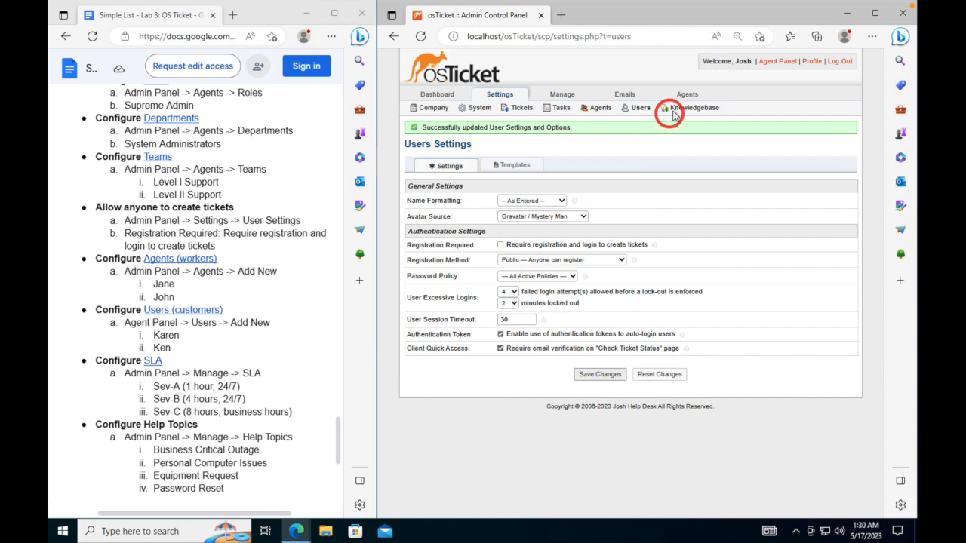
- Go to the Agents list and start a blank Add New Agent form
mouse_move(686, 98)
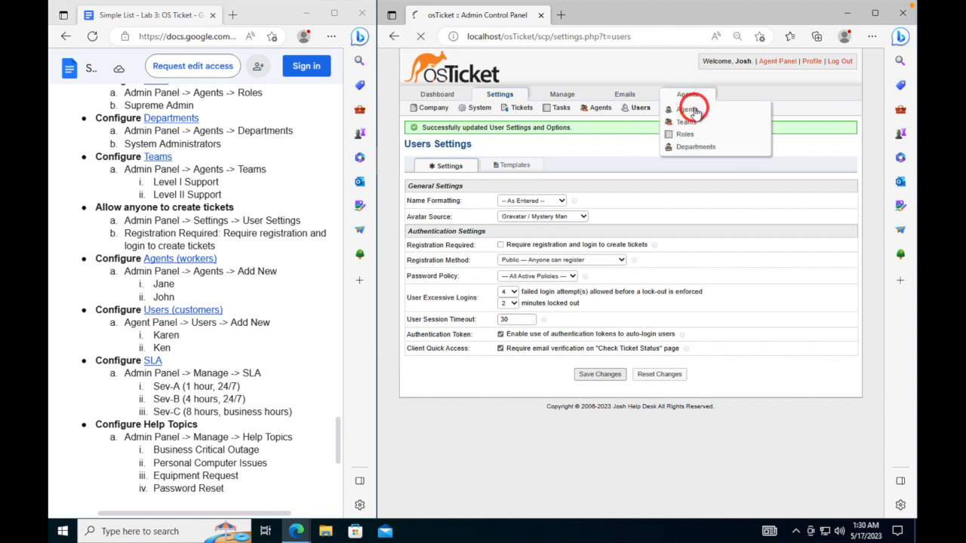
click(692, 110)
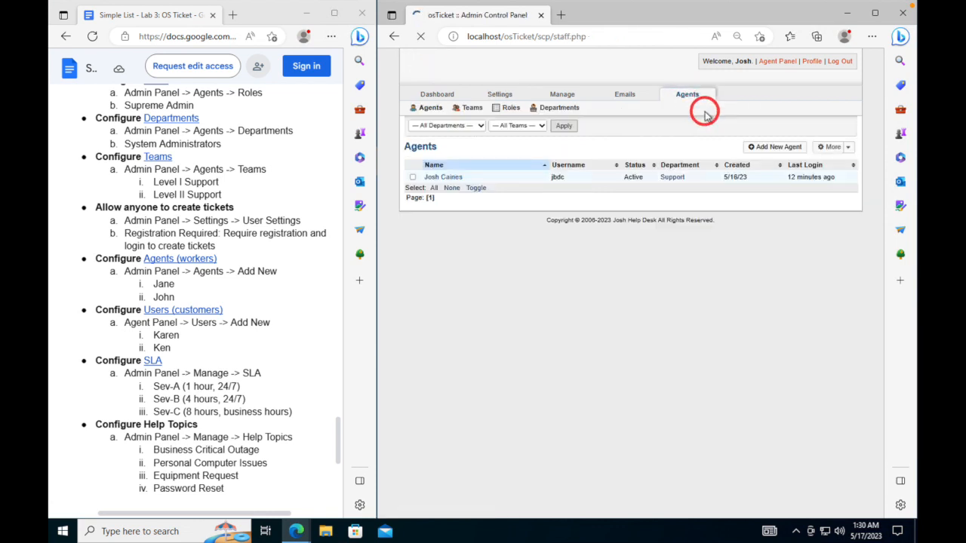
click(759, 147)
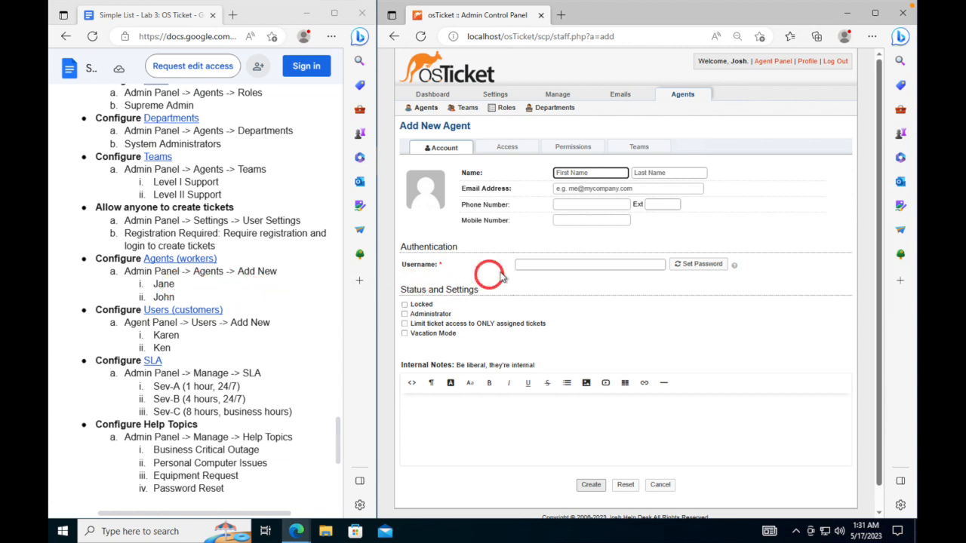
- Enter the first agent's first name, last name, e-mail address and username
click(578, 172)
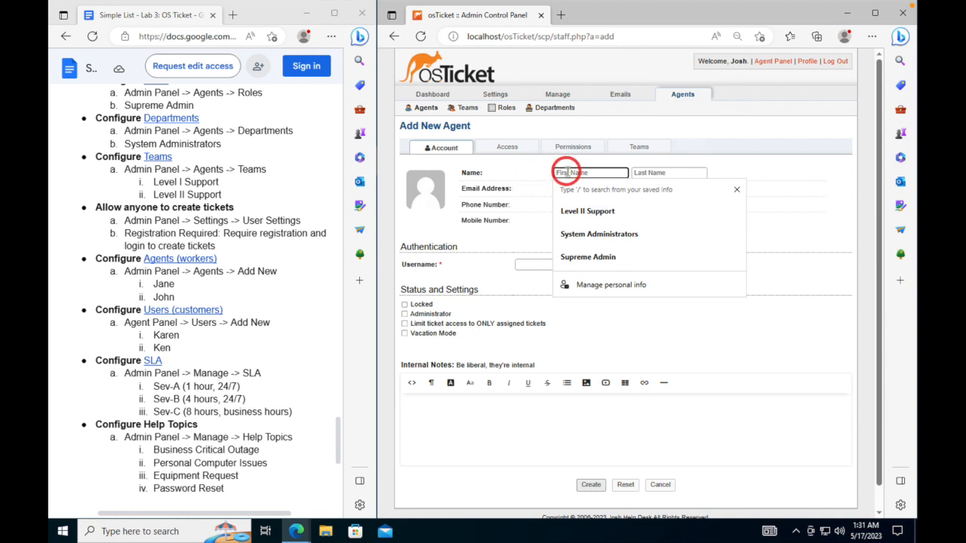
text(Jane)
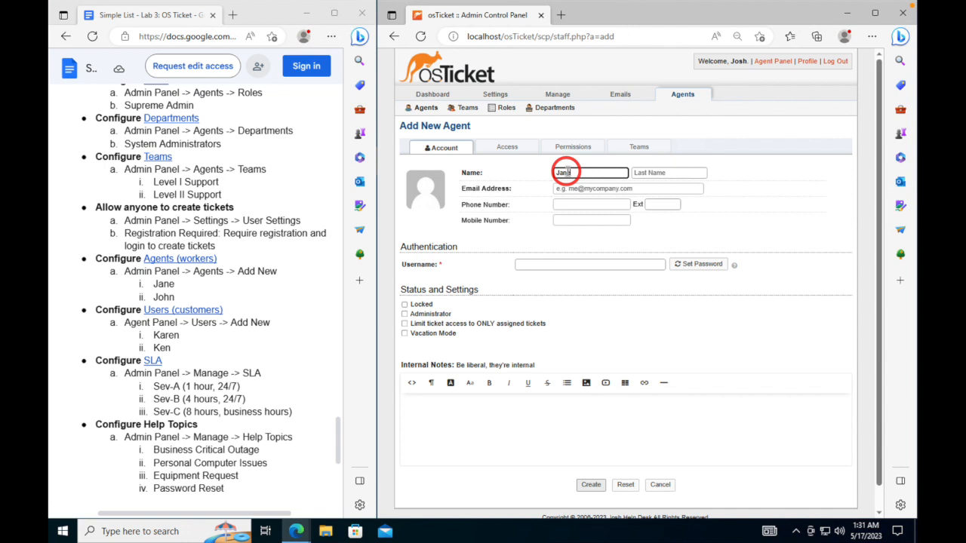
key(Tab)
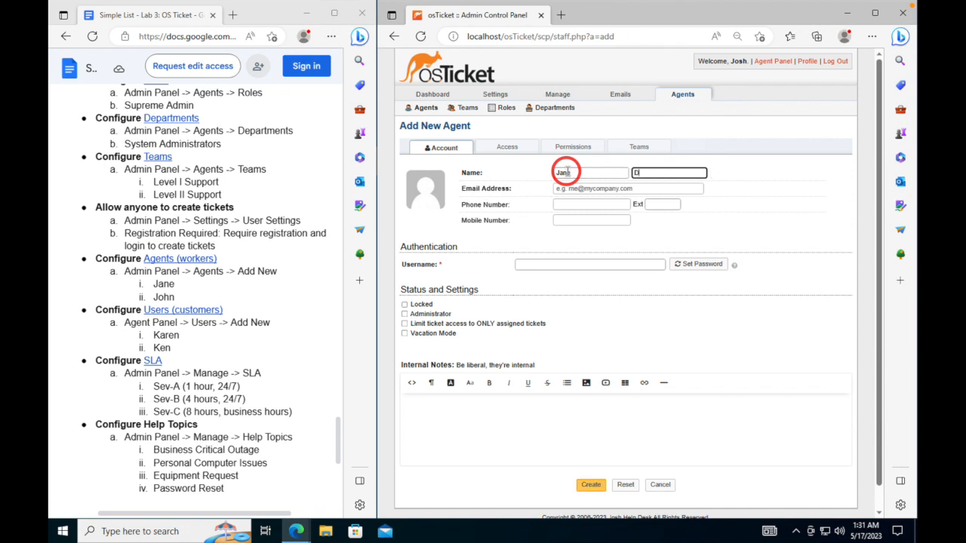
key(Tab)
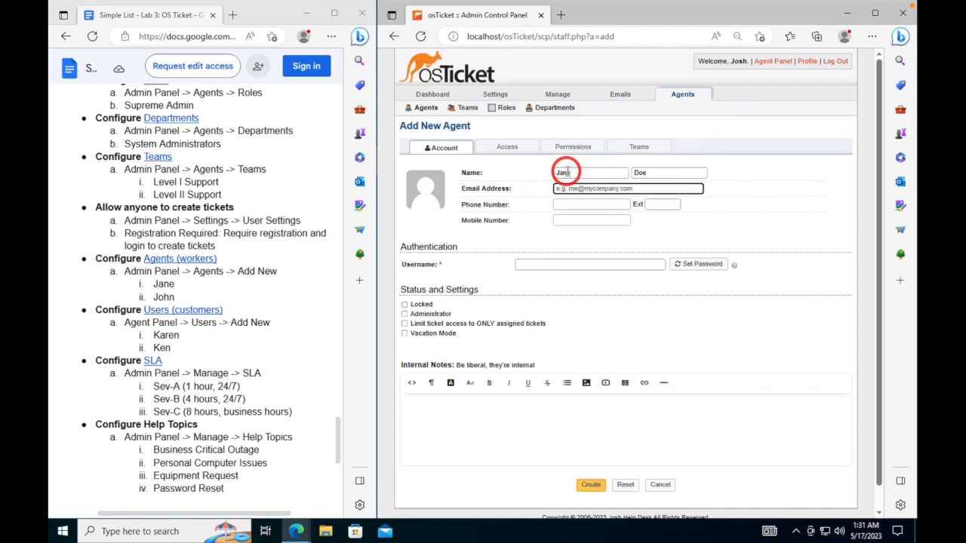
text(jane.doe@osticket.com)
click(585, 265)
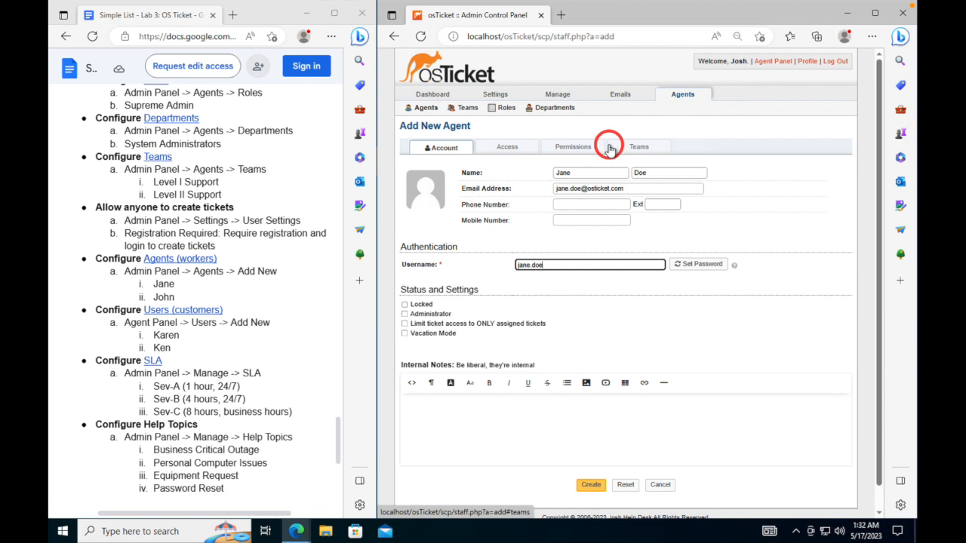
- Give the agent System Administrators as primary department with the Supreme Admin role
click(509, 151)
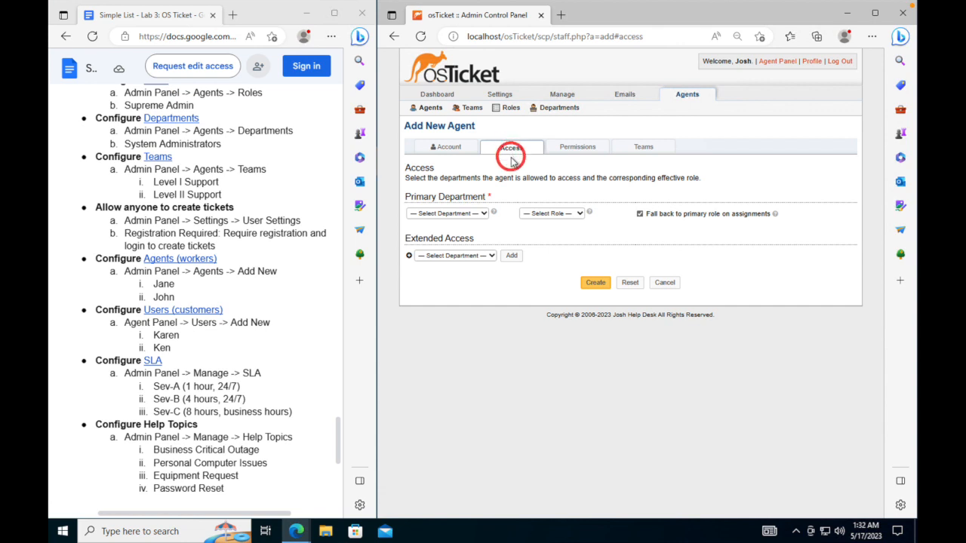
click(483, 214)
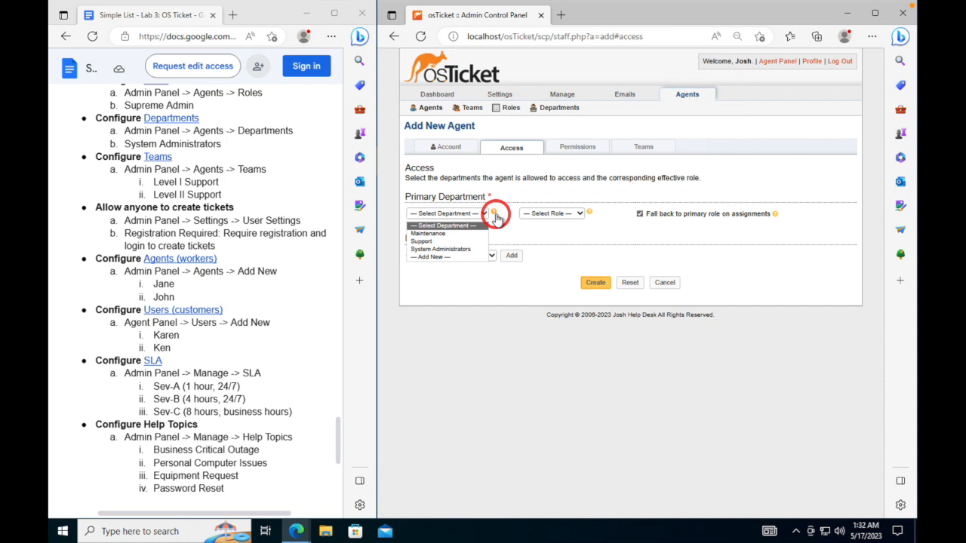
click(469, 248)
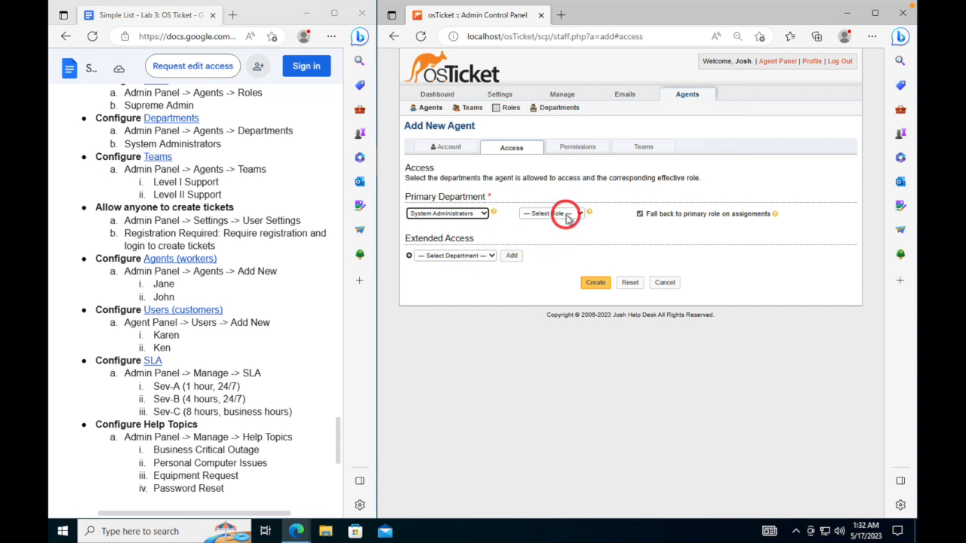
click(568, 215)
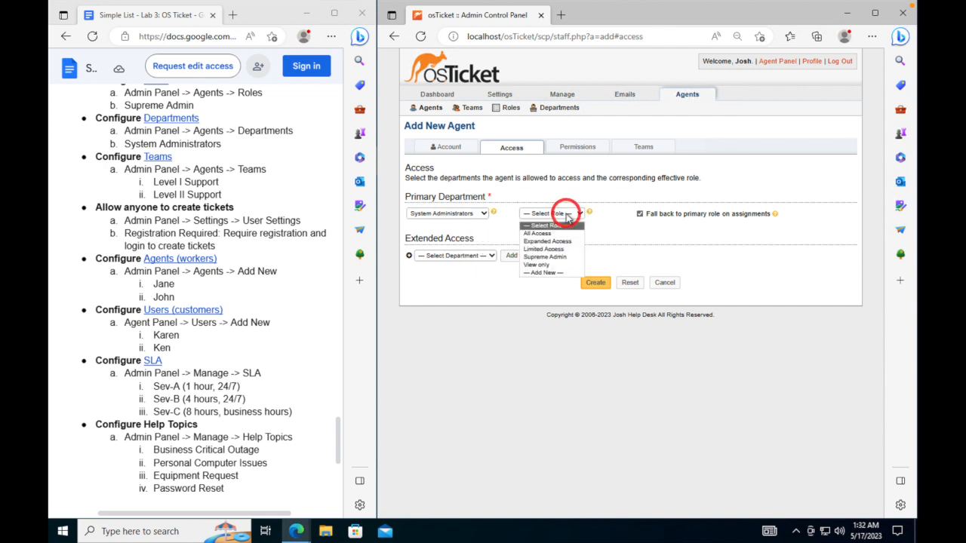
click(551, 256)
click(604, 237)
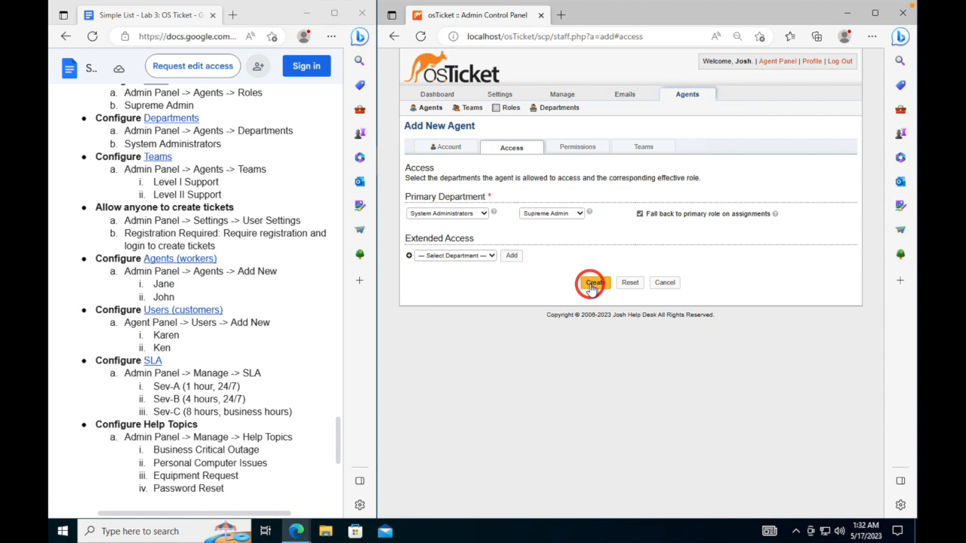
- Review the agent's organization, knowledgebase and miscellaneous permissions
click(578, 150)
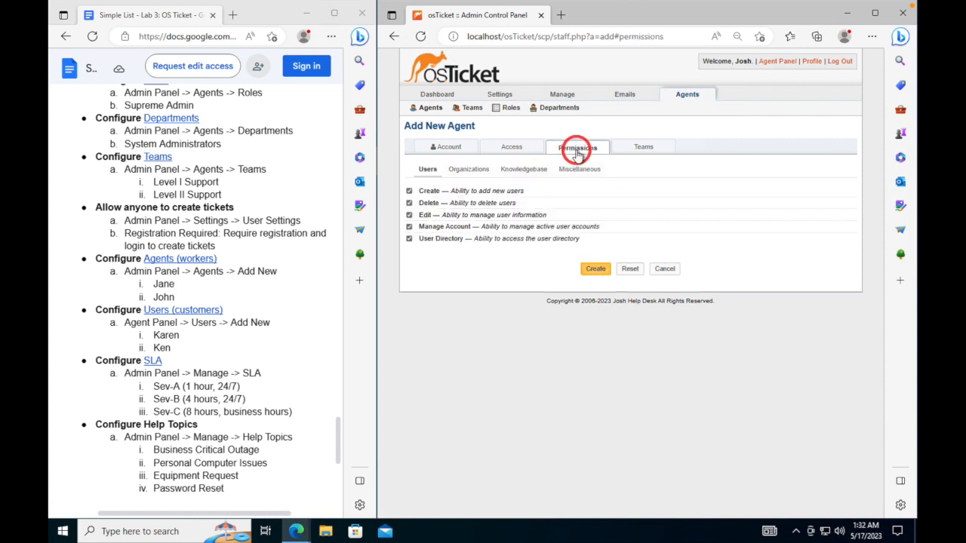
click(491, 170)
click(522, 169)
click(578, 169)
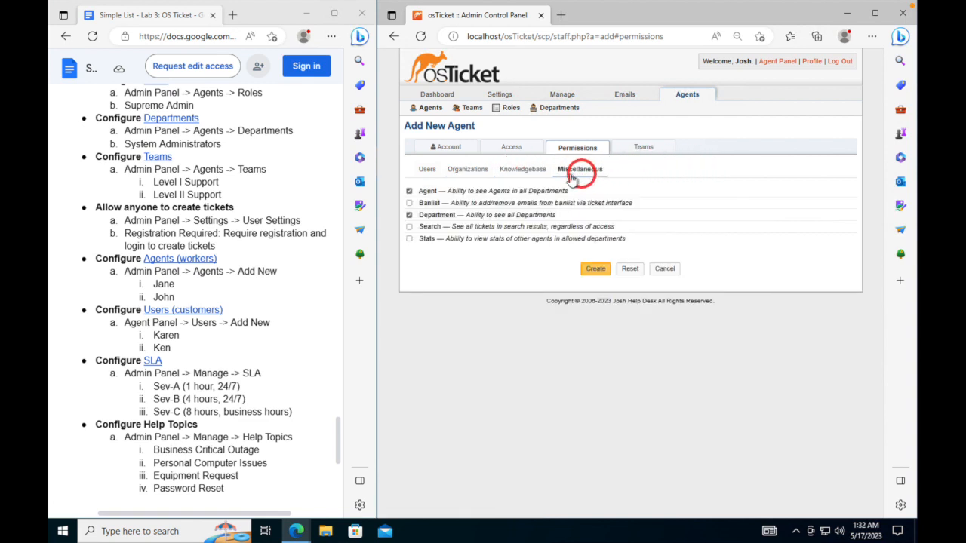
- Assign the agent to the Level II Support team and create the agent
click(652, 149)
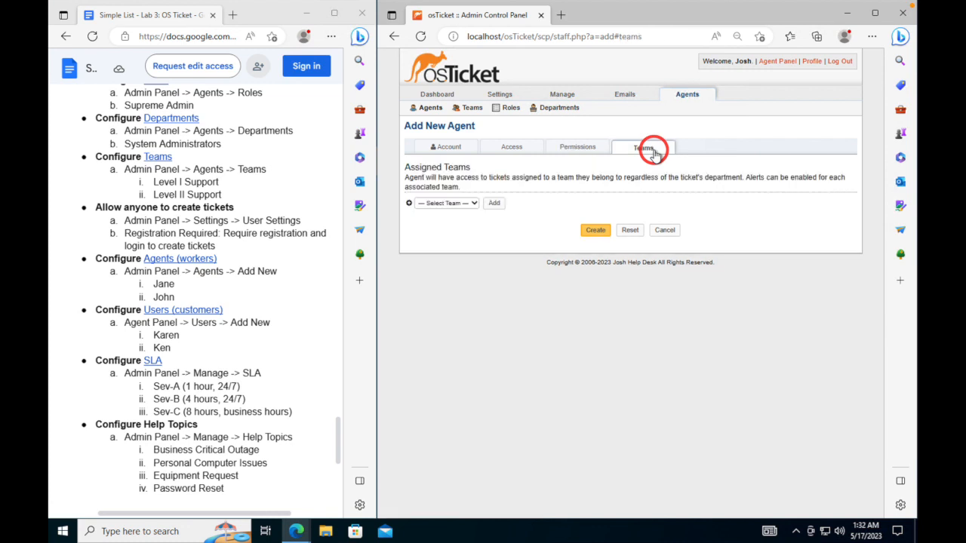
click(461, 202)
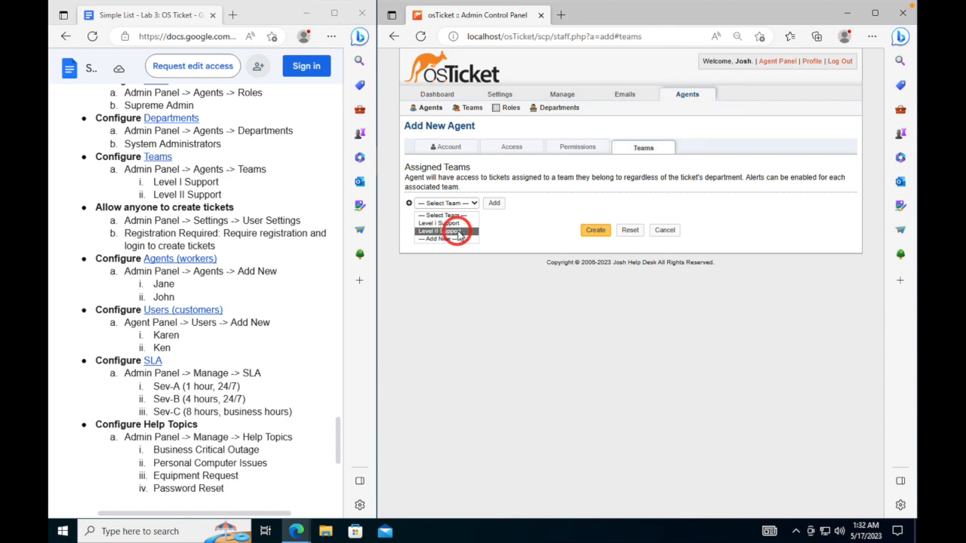
click(458, 232)
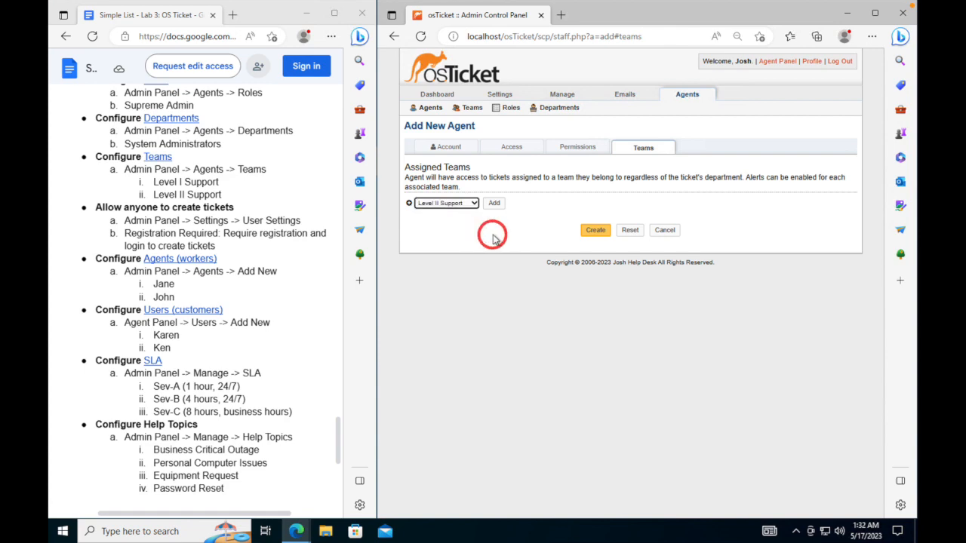
click(595, 231)
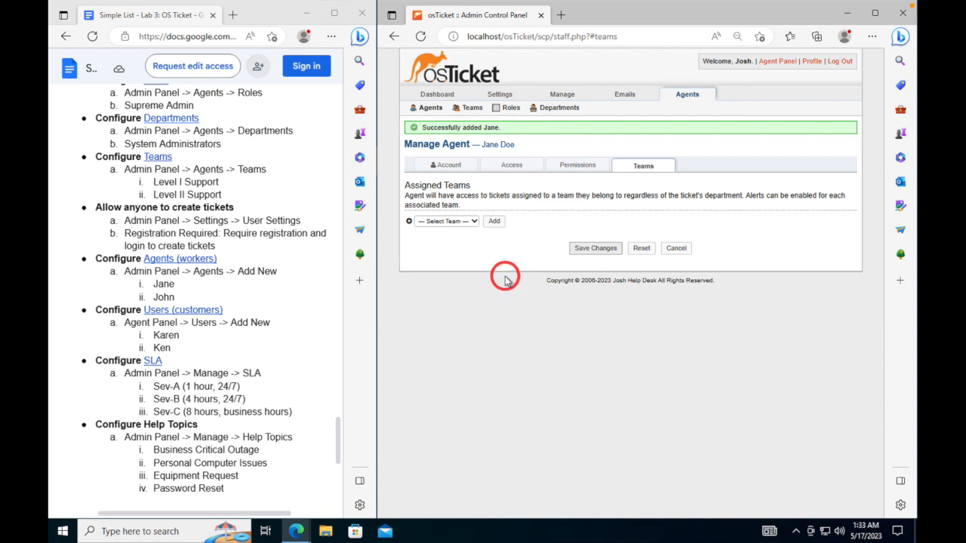
- Check the saved agent's account, return to the Agents list, and start another new agent
click(448, 166)
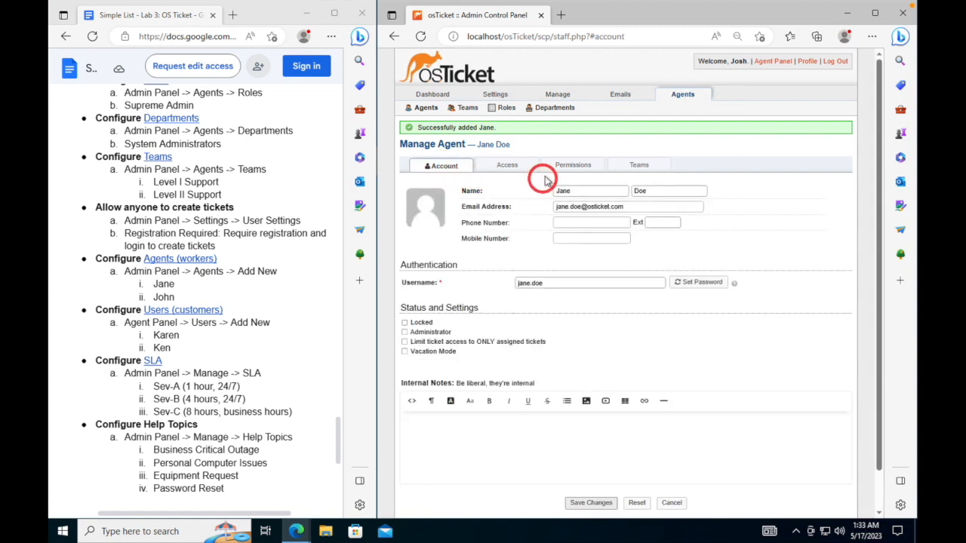
click(423, 107)
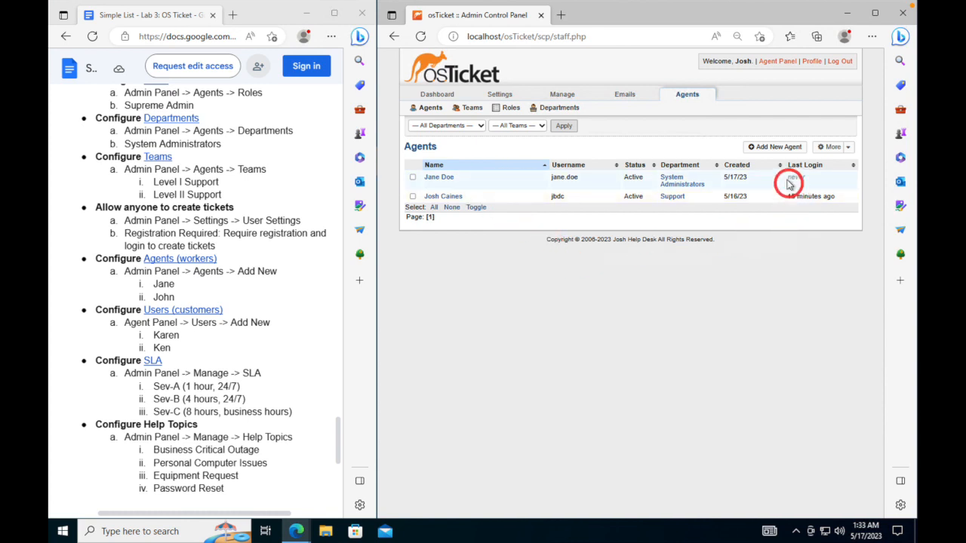
click(769, 148)
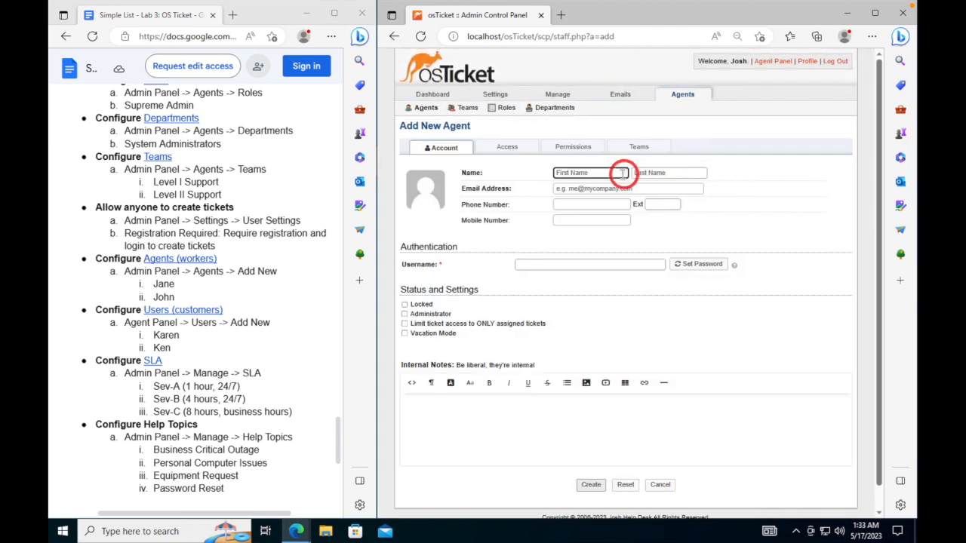
- Enter the second agent's first name, last name, e-mail address and username
click(600, 173)
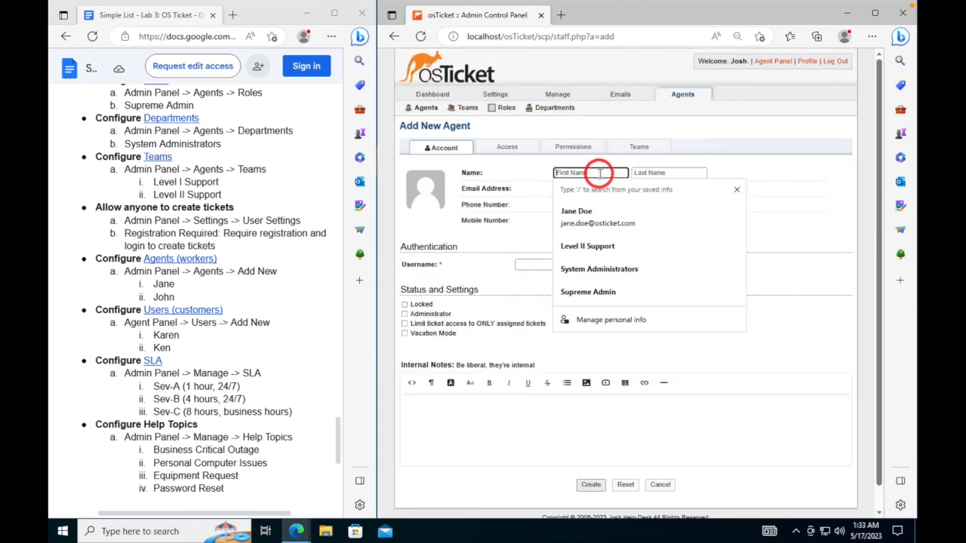
text(JOhn)
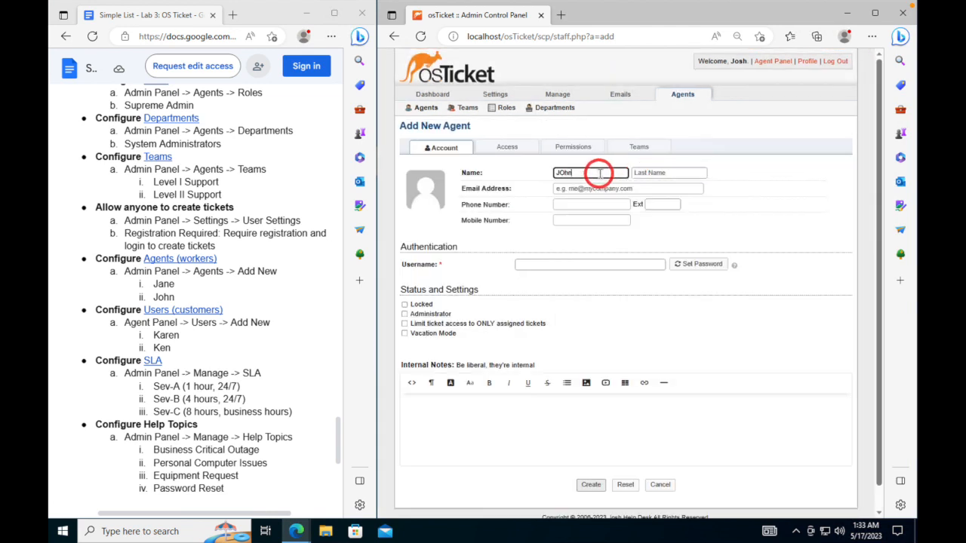
key(BackSpace)
key(BackSpace)
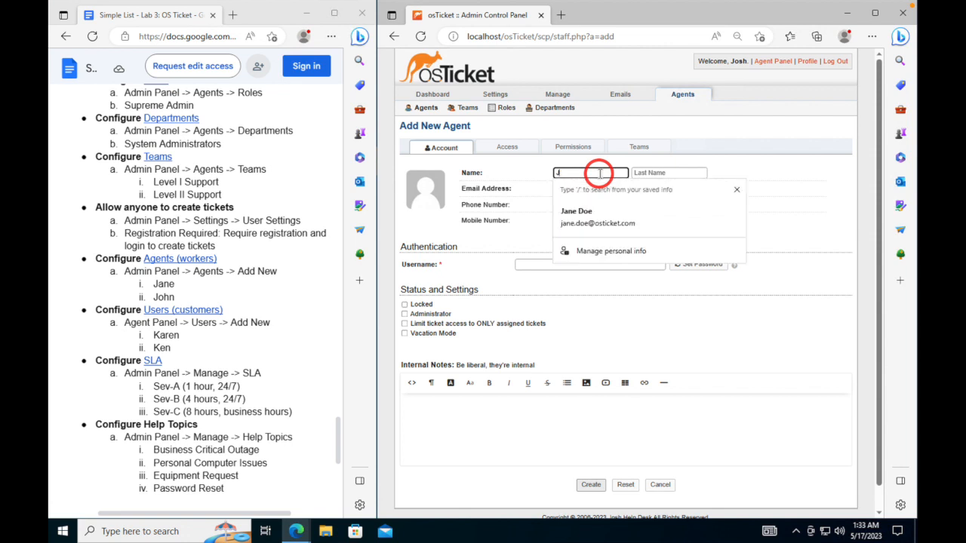
text(ohn)
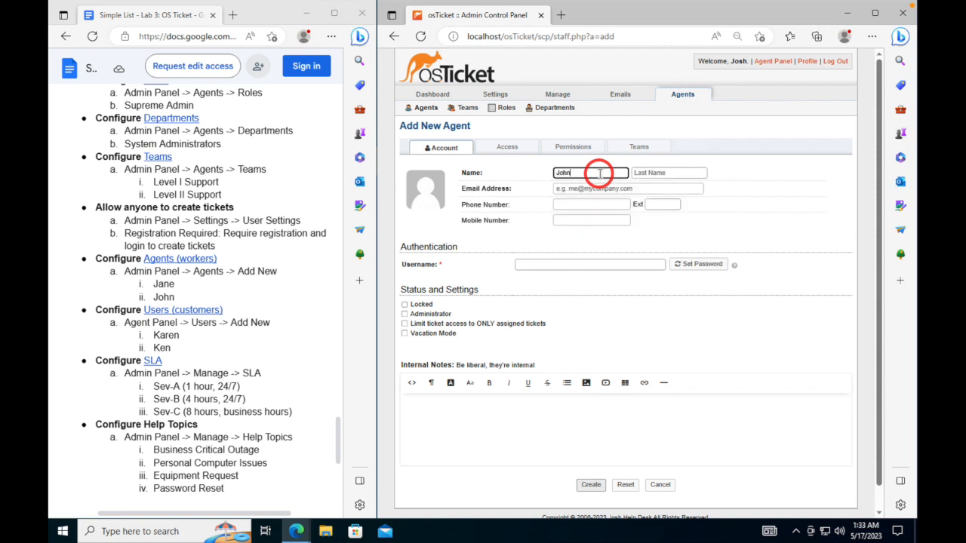
key(Tab)
text(D)
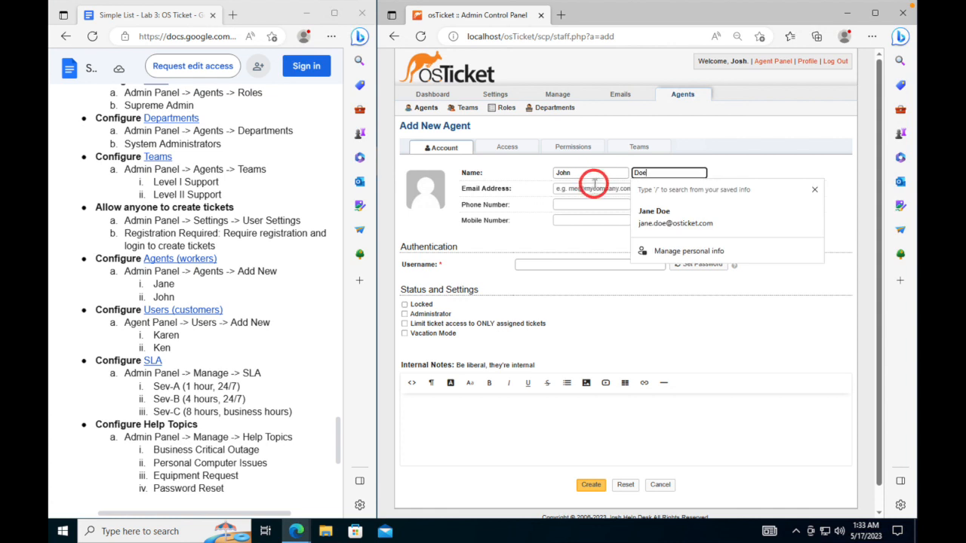
click(593, 187)
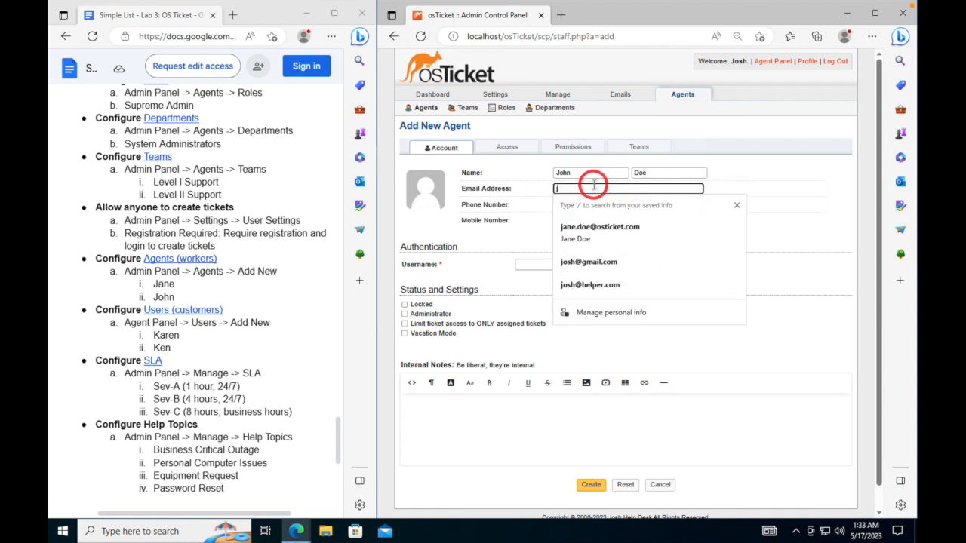
text(john.do)
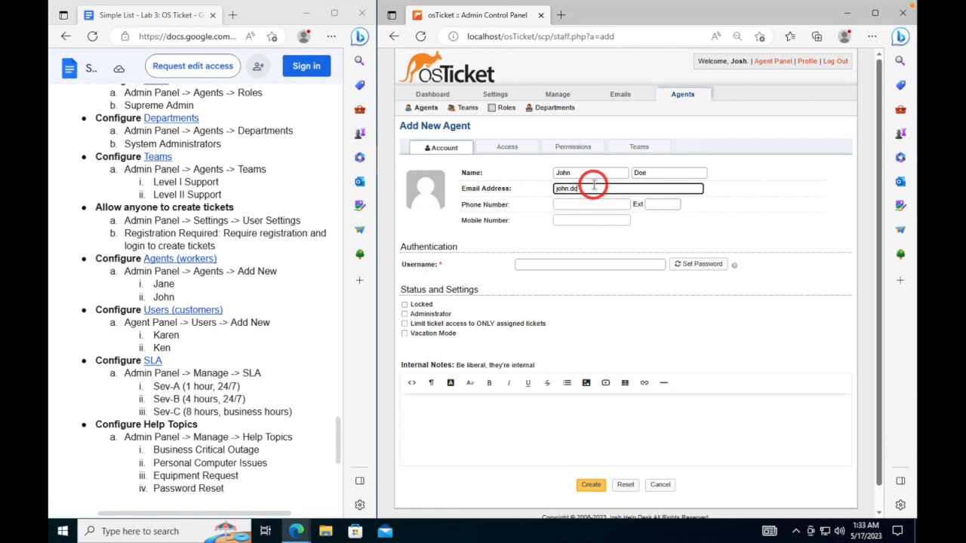
text(e@d)
key(Tab)
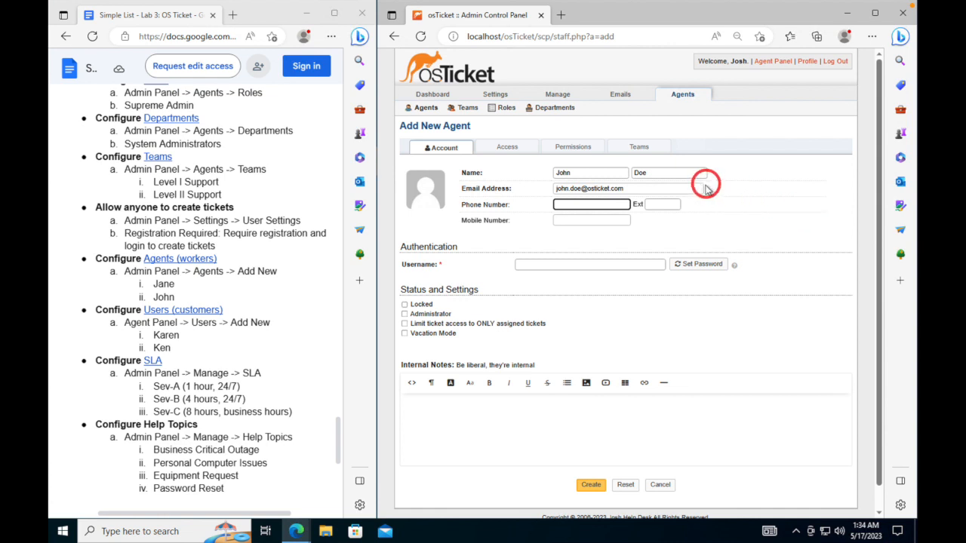
click(619, 264)
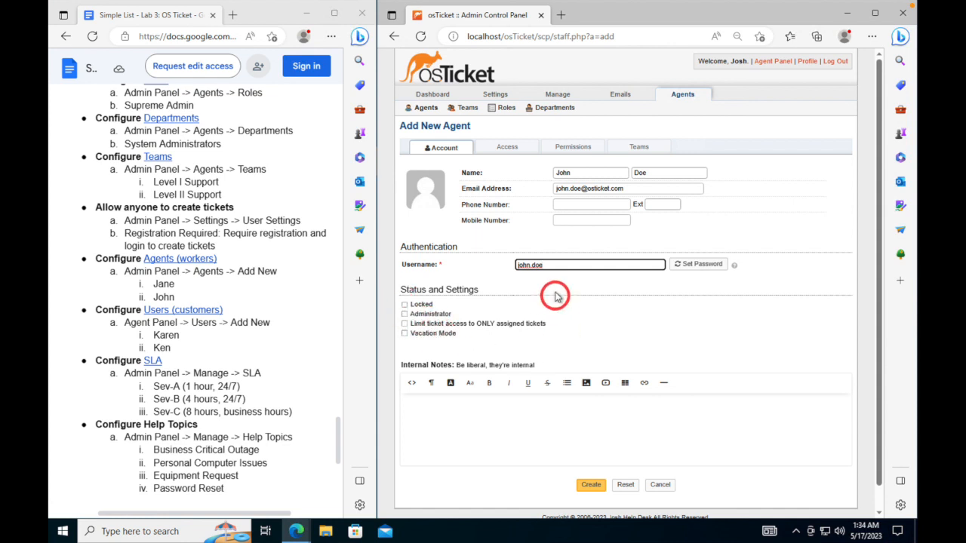
- Set primary department Support with the View only role, plus extended access to Maintenance
click(523, 148)
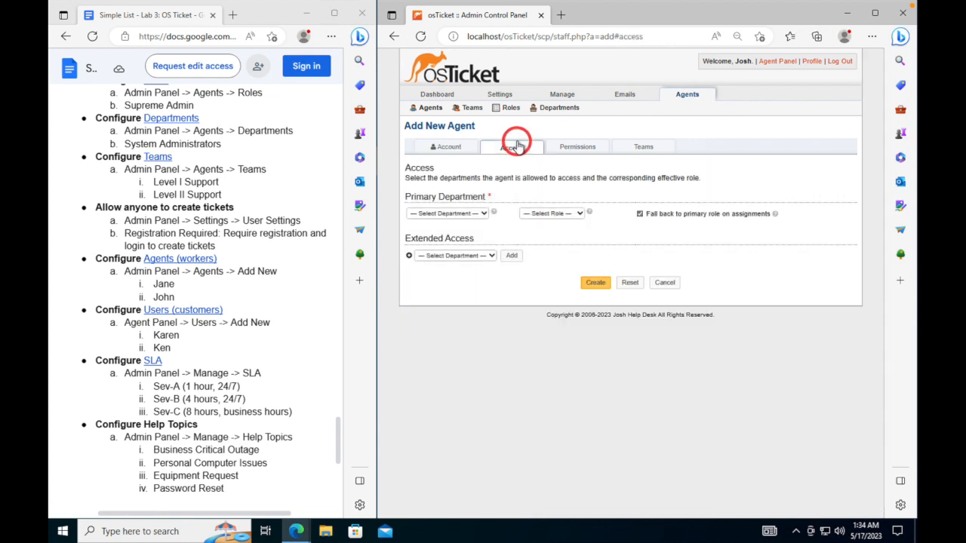
click(471, 213)
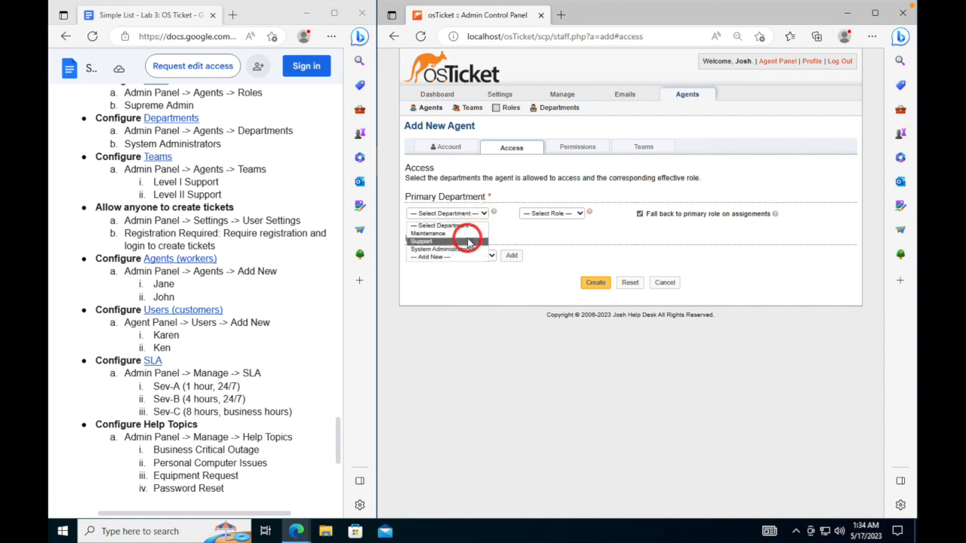
click(468, 239)
click(579, 214)
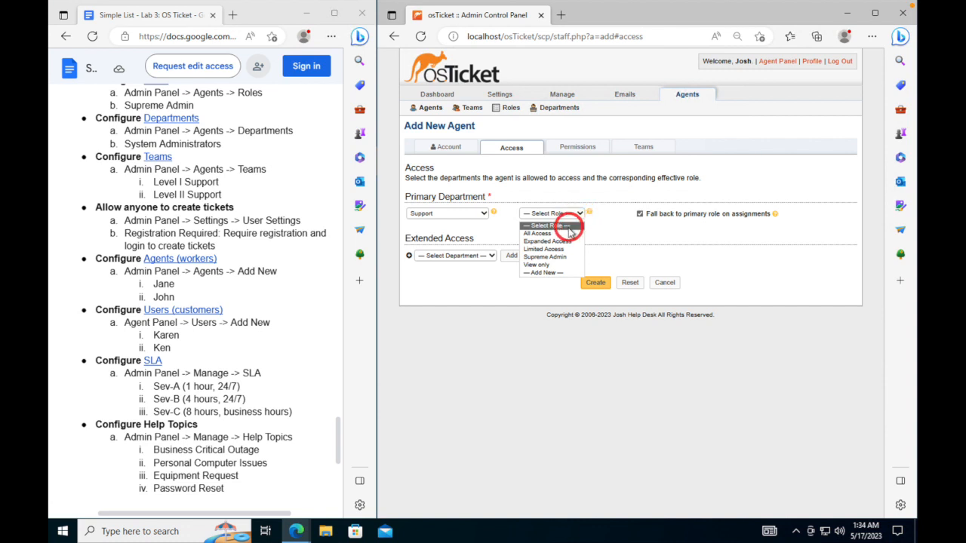
click(545, 266)
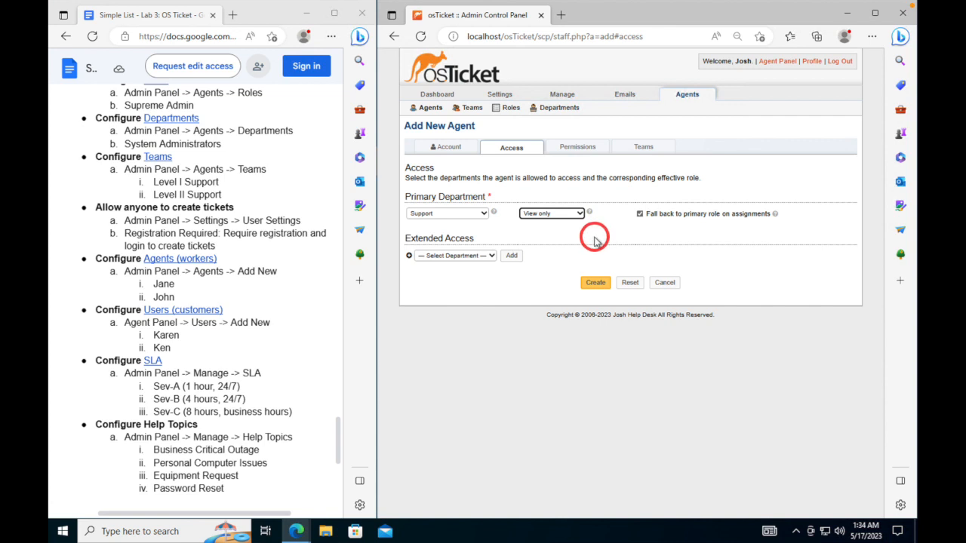
click(475, 257)
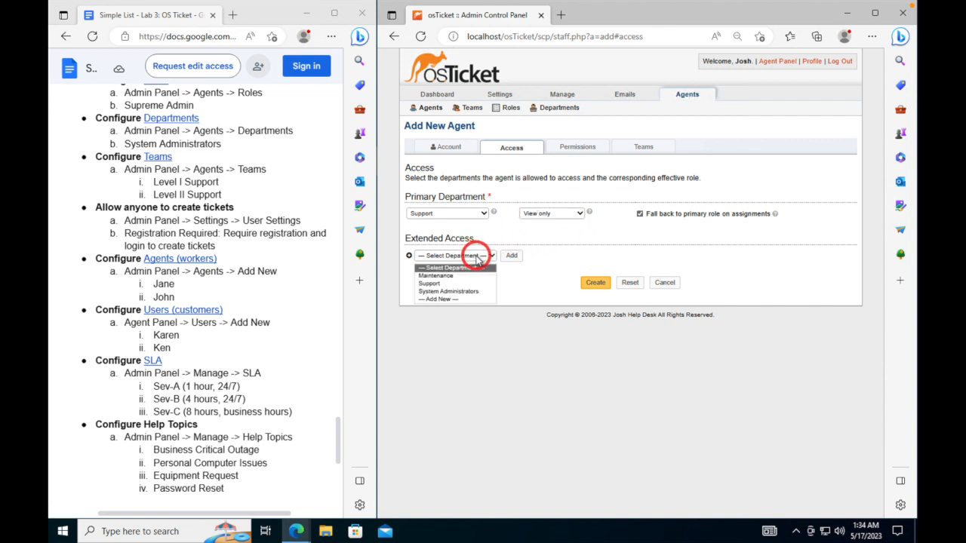
click(460, 275)
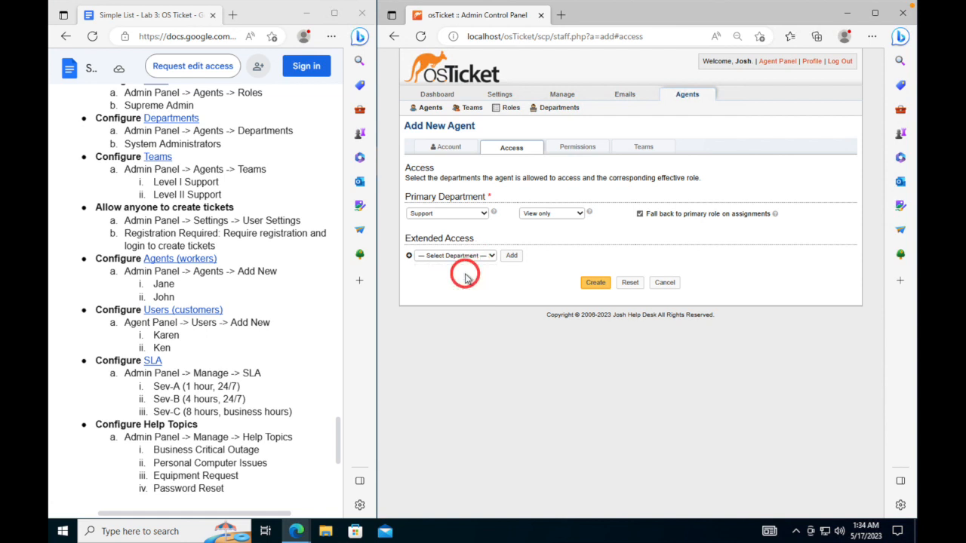
- Assign the agent to the Level I Support team and create the agent
click(590, 147)
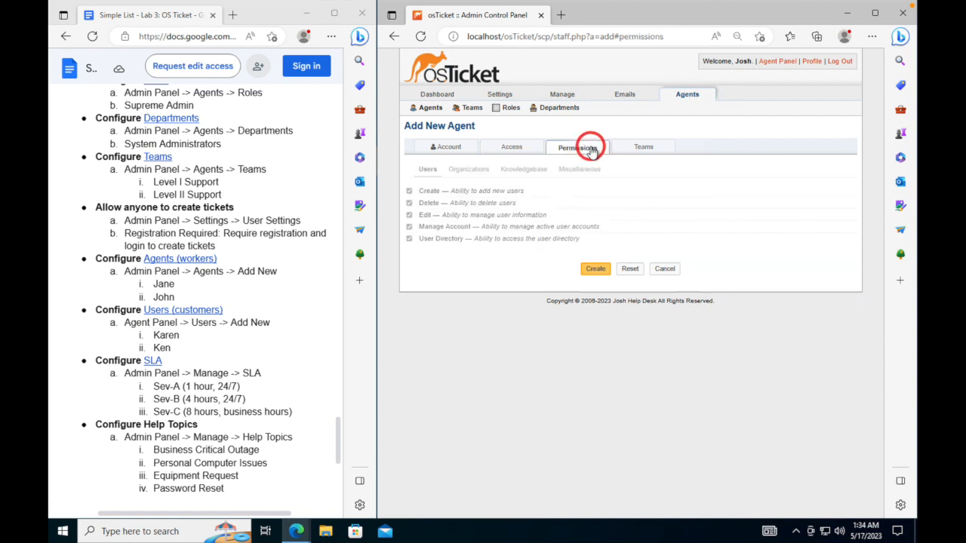
click(645, 148)
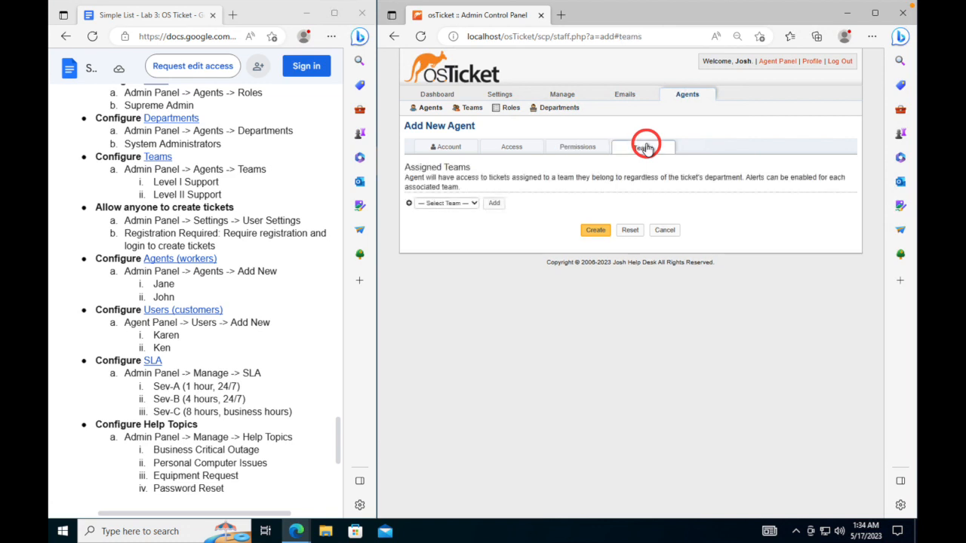
click(452, 203)
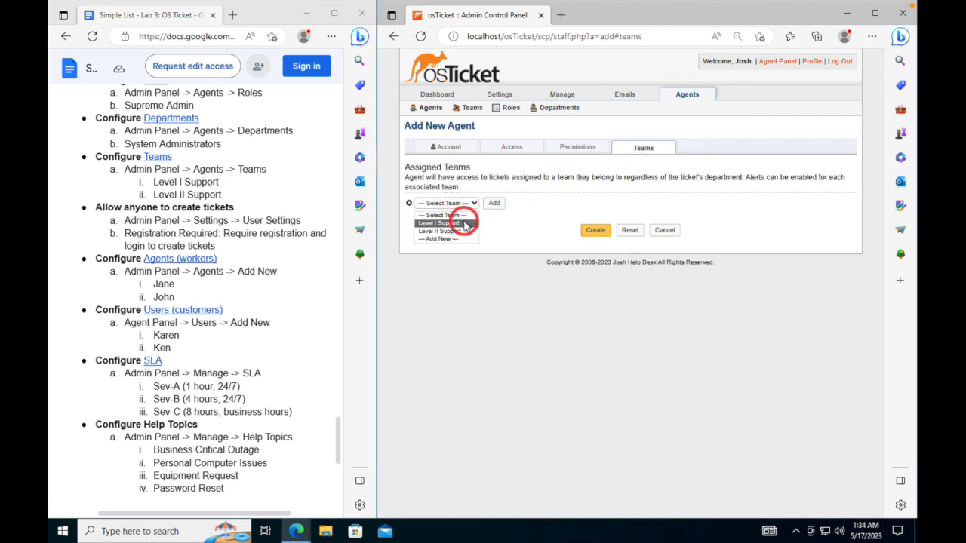
click(457, 223)
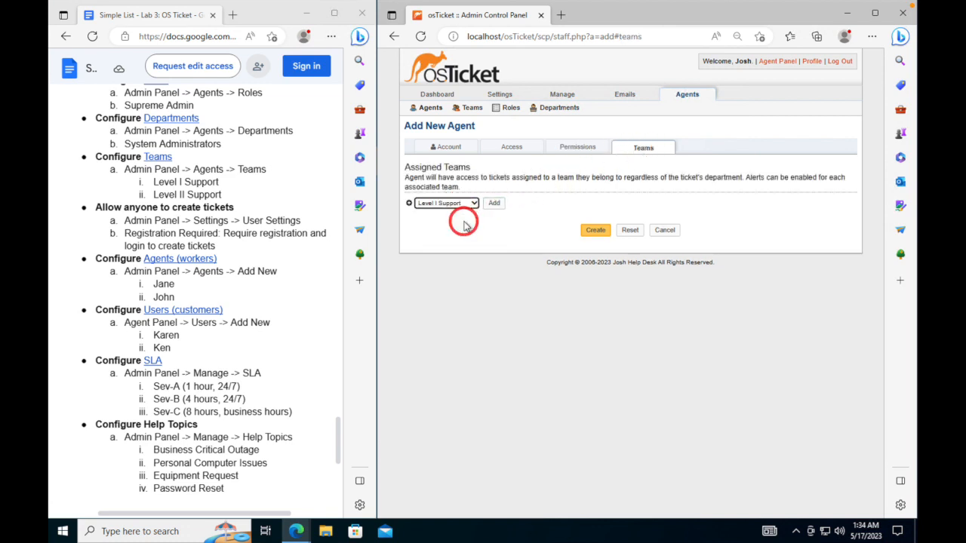
click(594, 231)
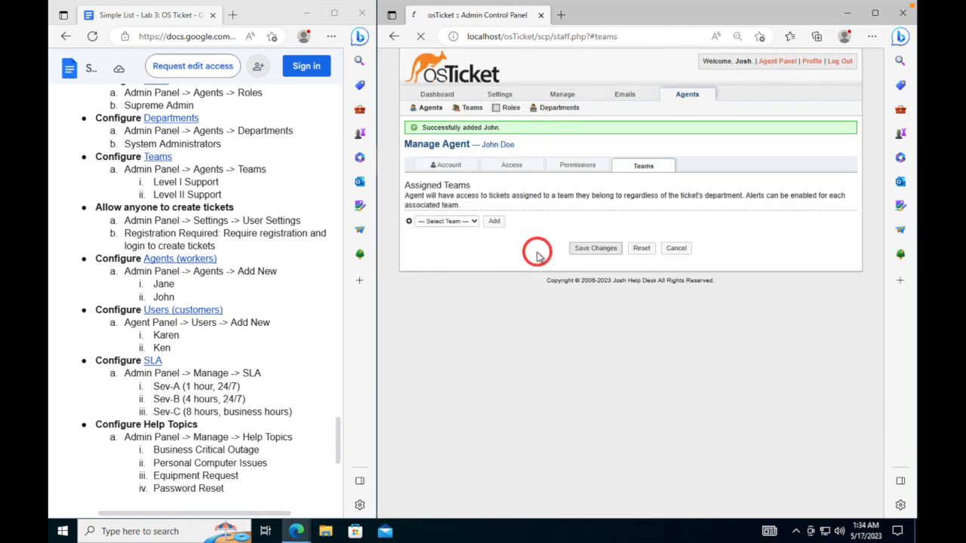
- Return to the Agents list and scroll through its three agents
click(430, 110)
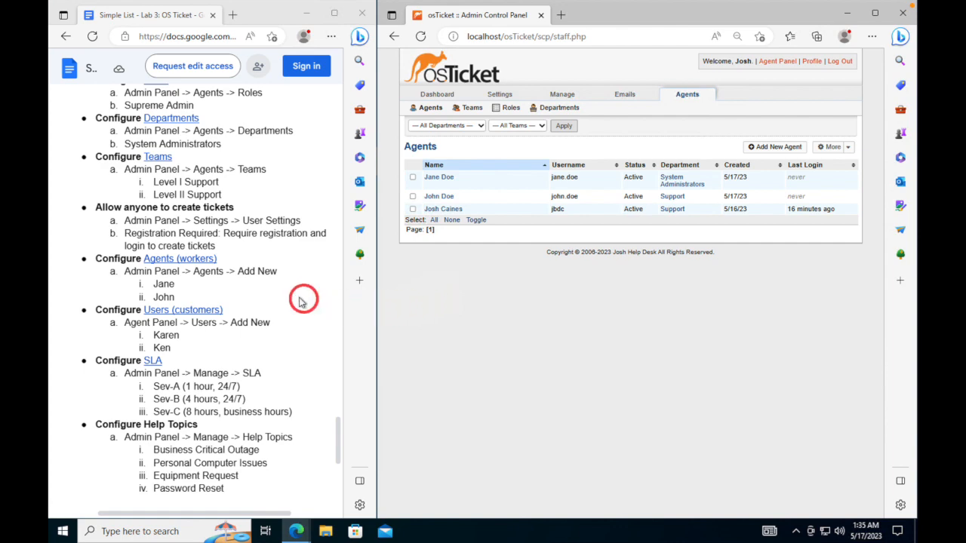
scroll(255, 256, down, 2)
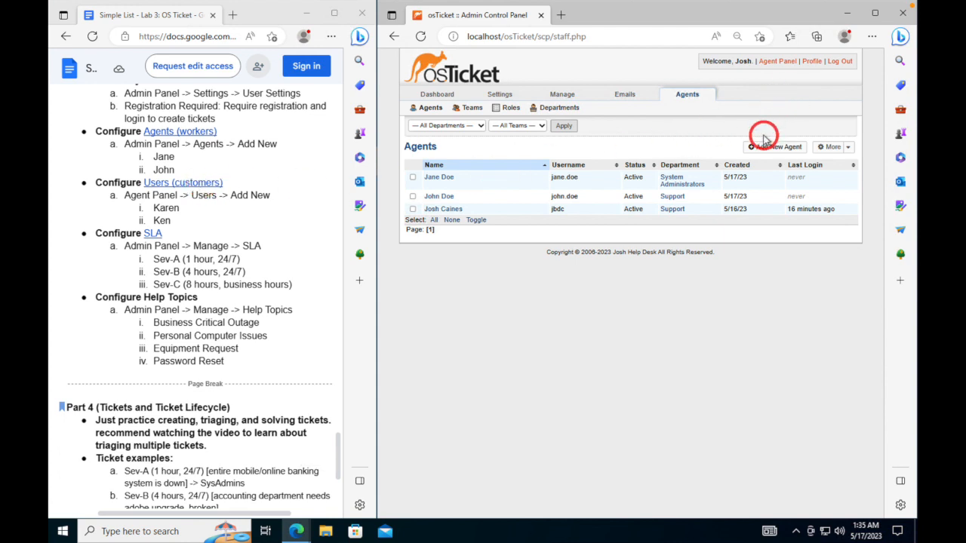
- Switch to the Agent Panel's User Directory and start adding a new user
click(776, 62)
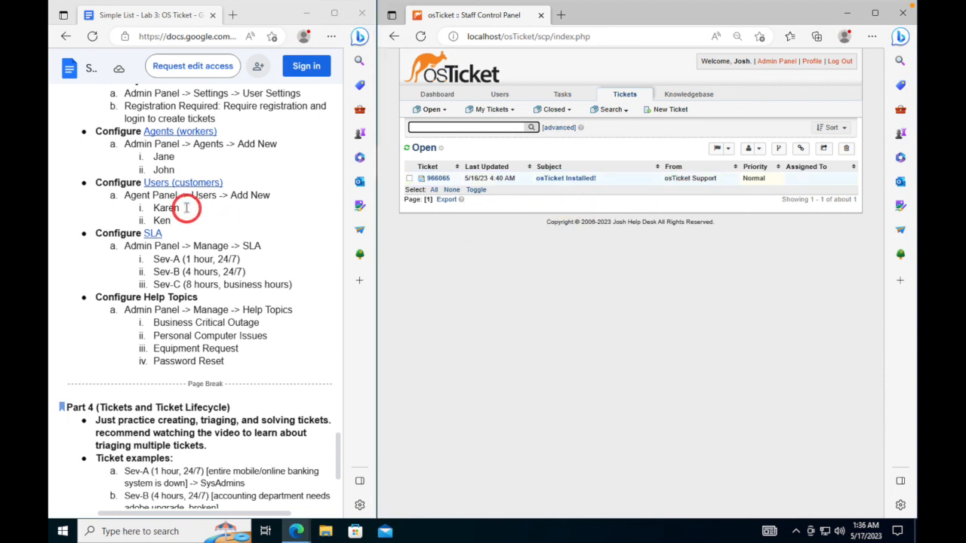
click(504, 95)
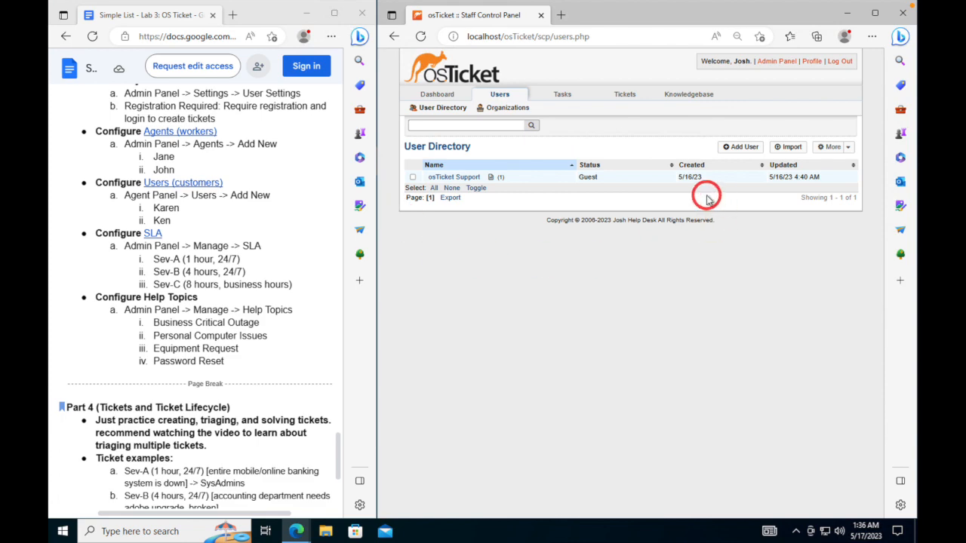
click(727, 153)
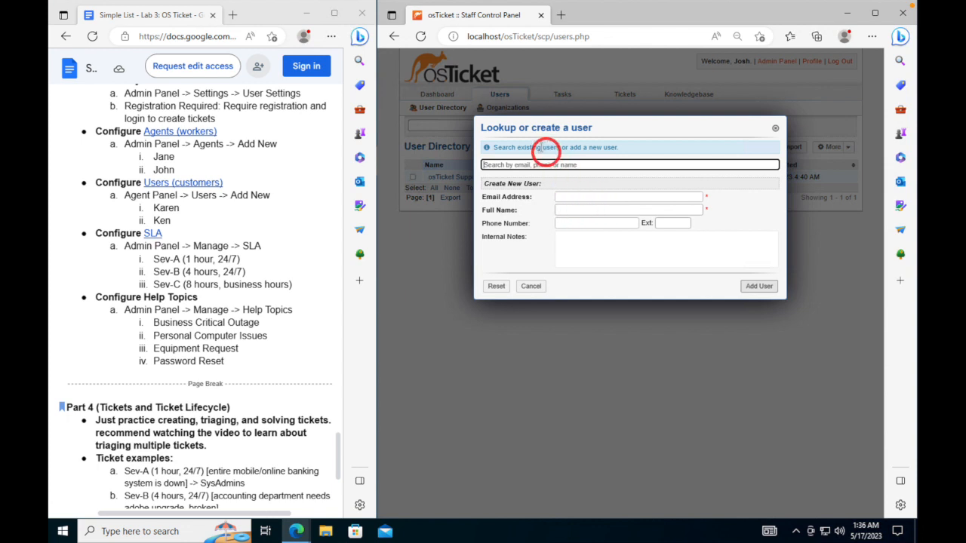
- Enter the first customer's full name and e-mail address and save them as a new user
click(581, 210)
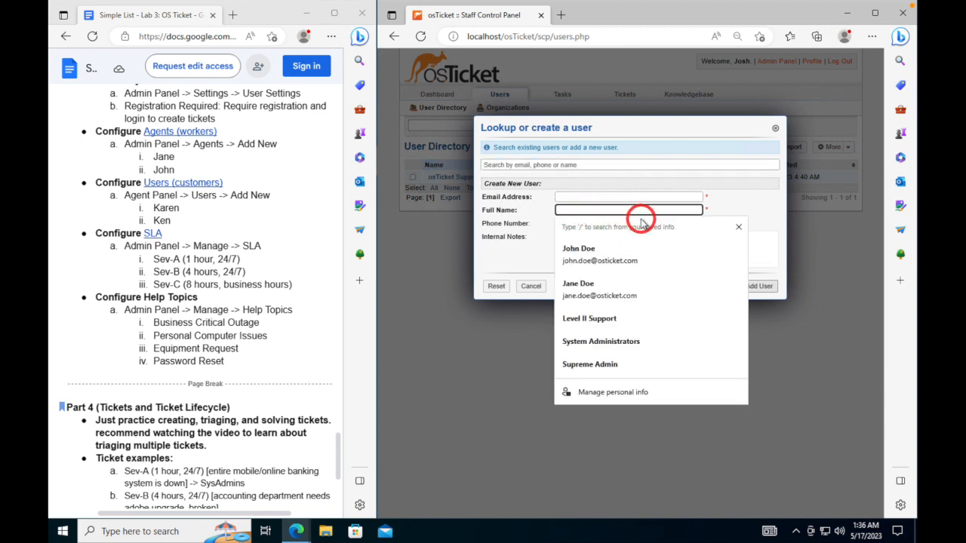
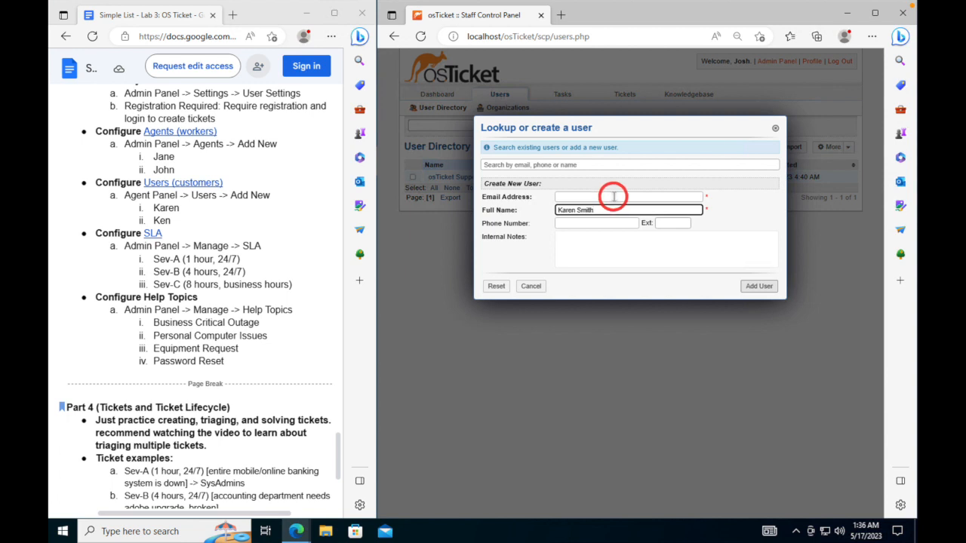
click(624, 199)
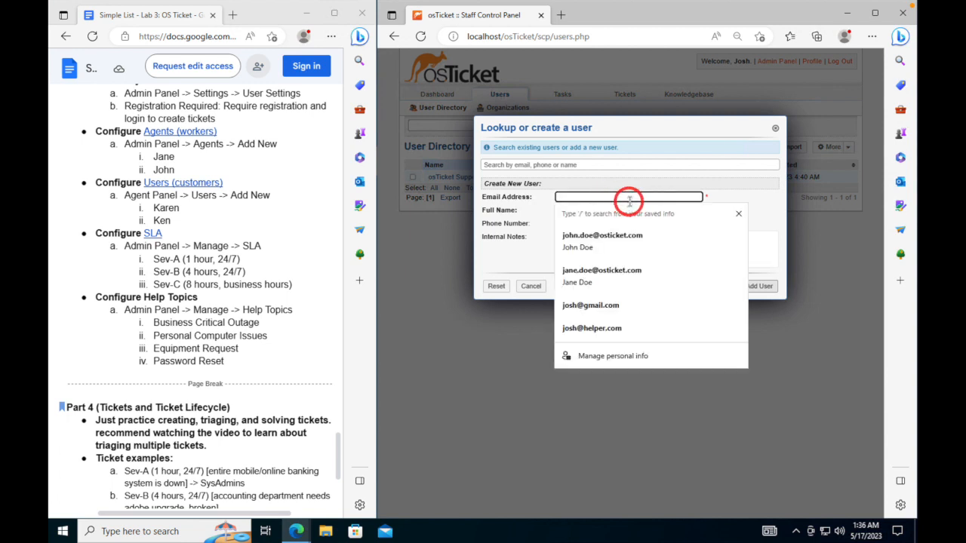
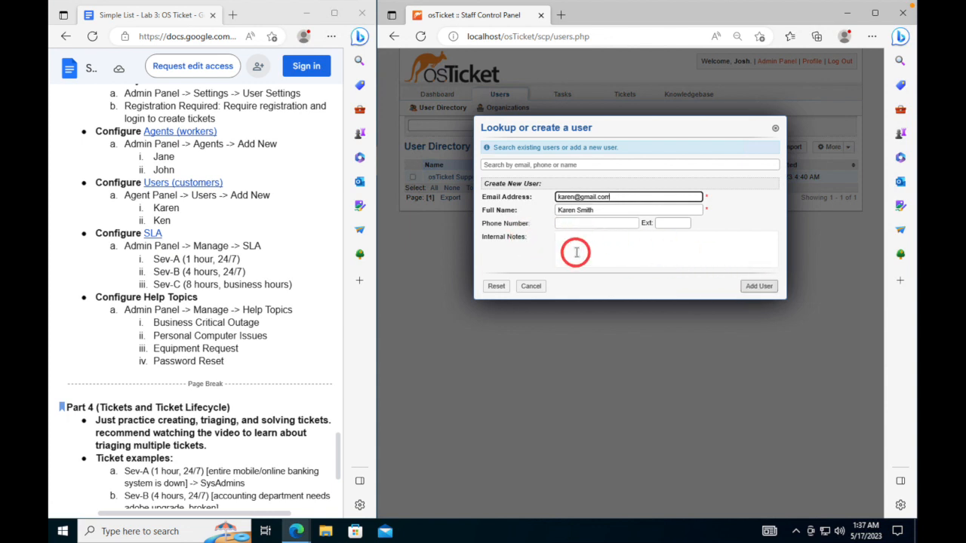
click(759, 287)
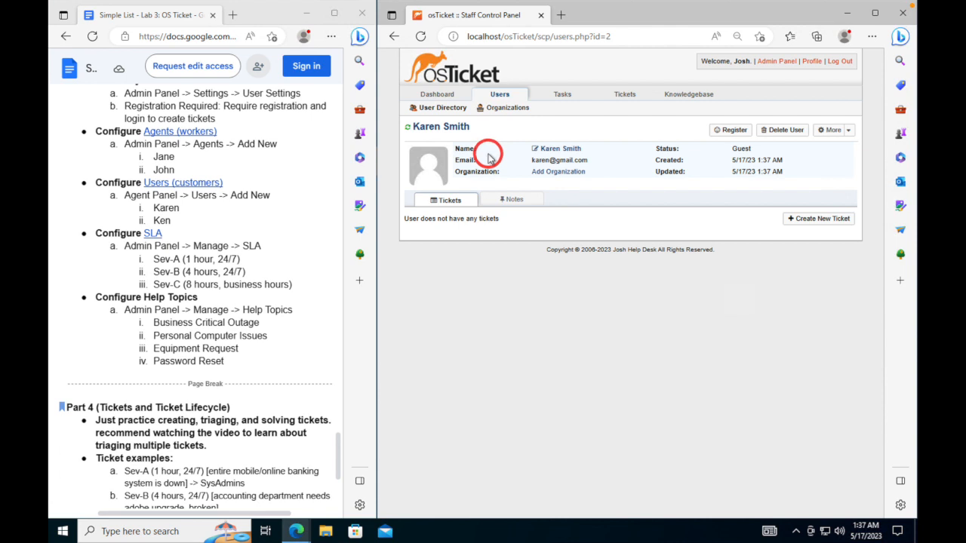
- Add the second customer user with their full name and e-mail, then reopen the User Directory
click(499, 96)
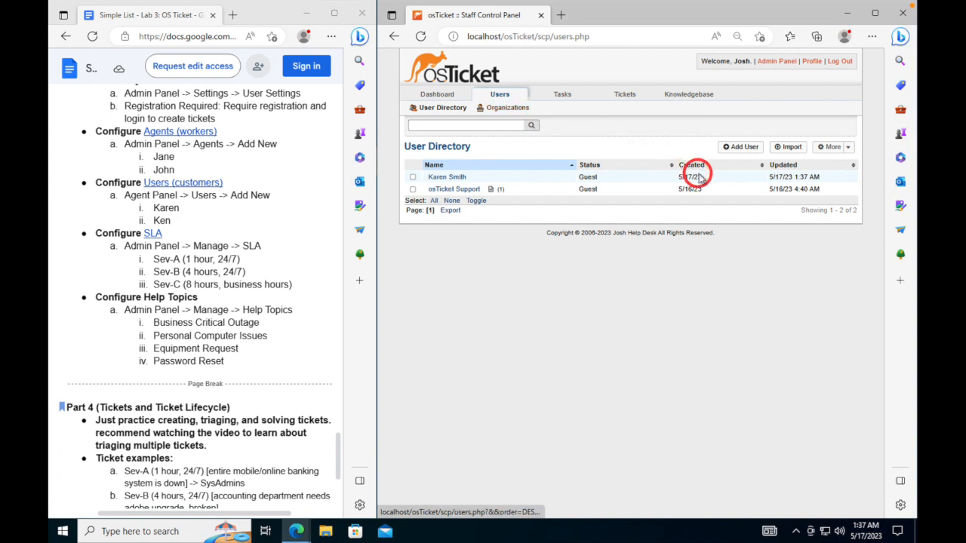
click(739, 148)
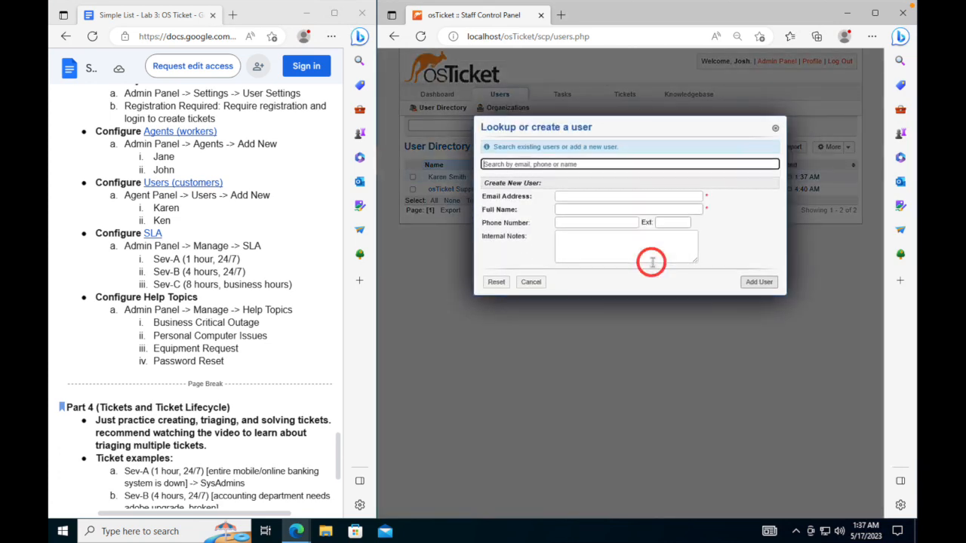
click(582, 209)
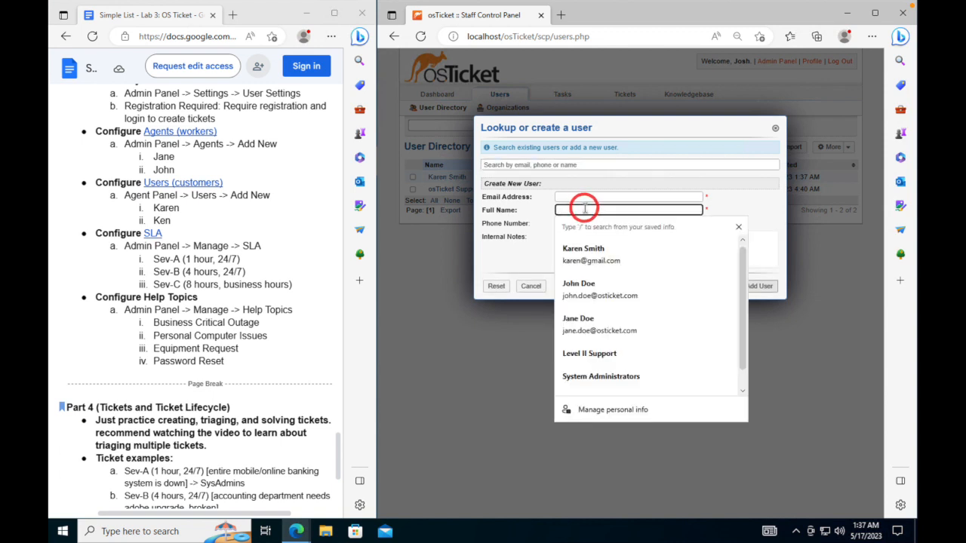
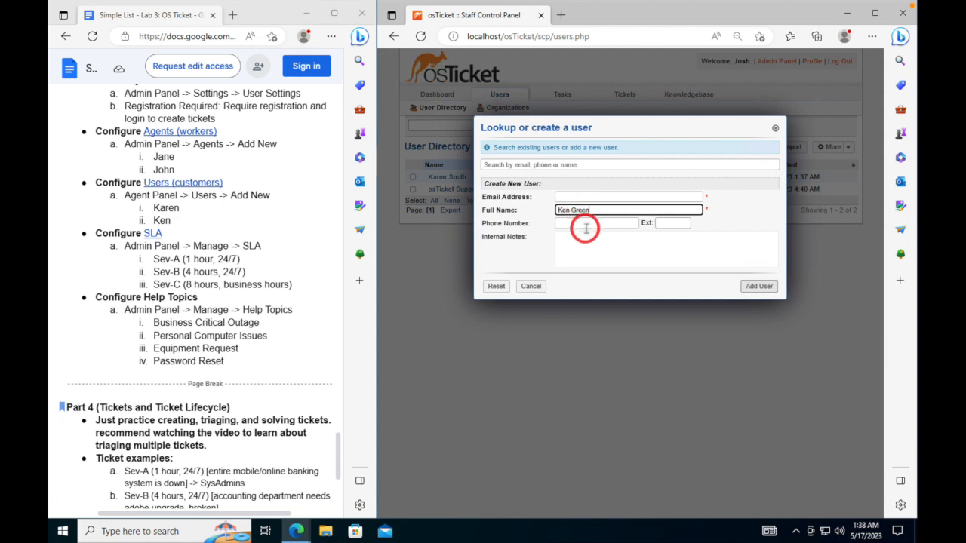
click(592, 197)
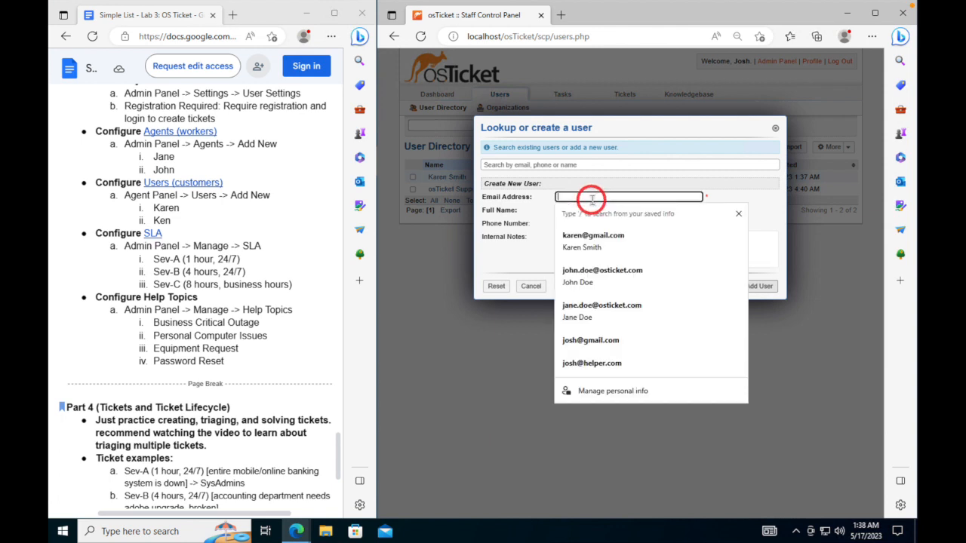
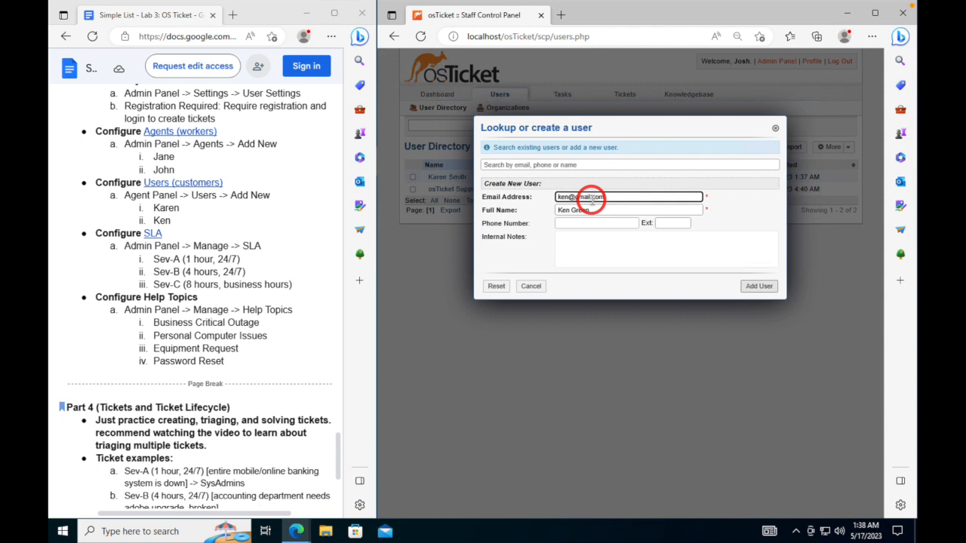
click(759, 286)
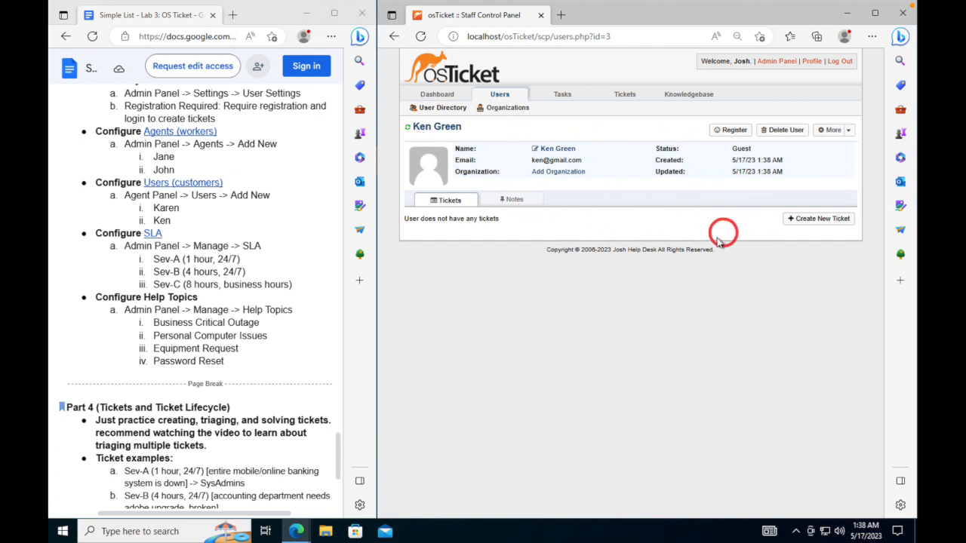
click(498, 93)
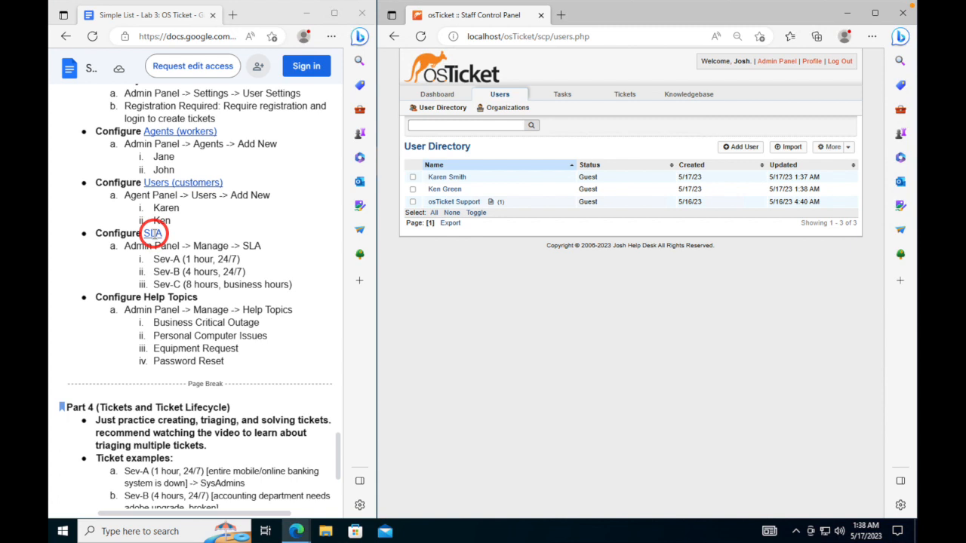
- Read the SLA Plans documentation from the checklist link, then go to the admin panel's Manage section
click(154, 233)
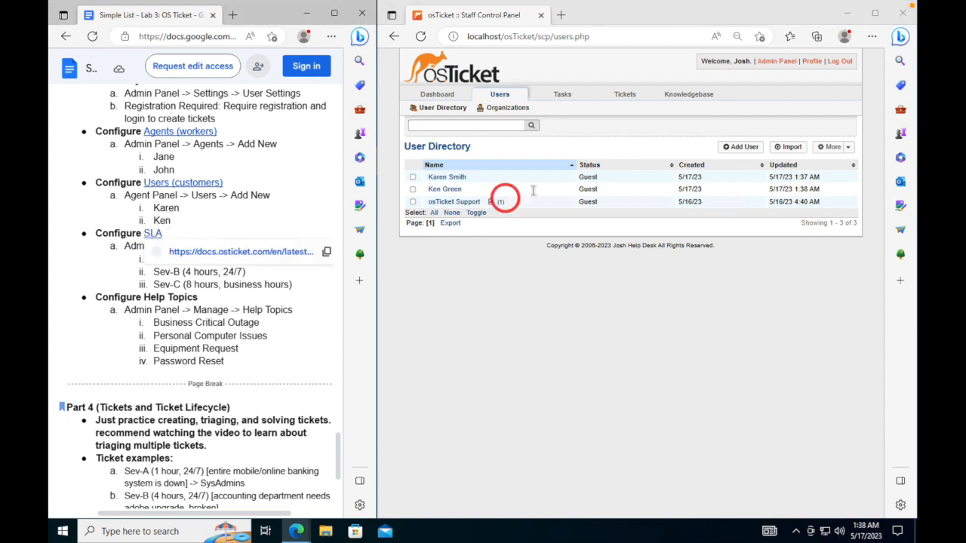
click(777, 64)
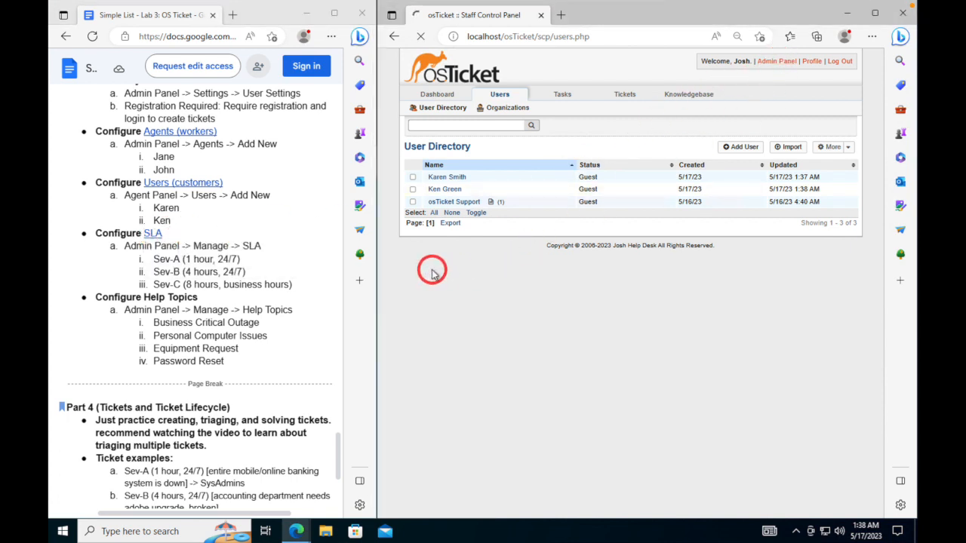
click(153, 234)
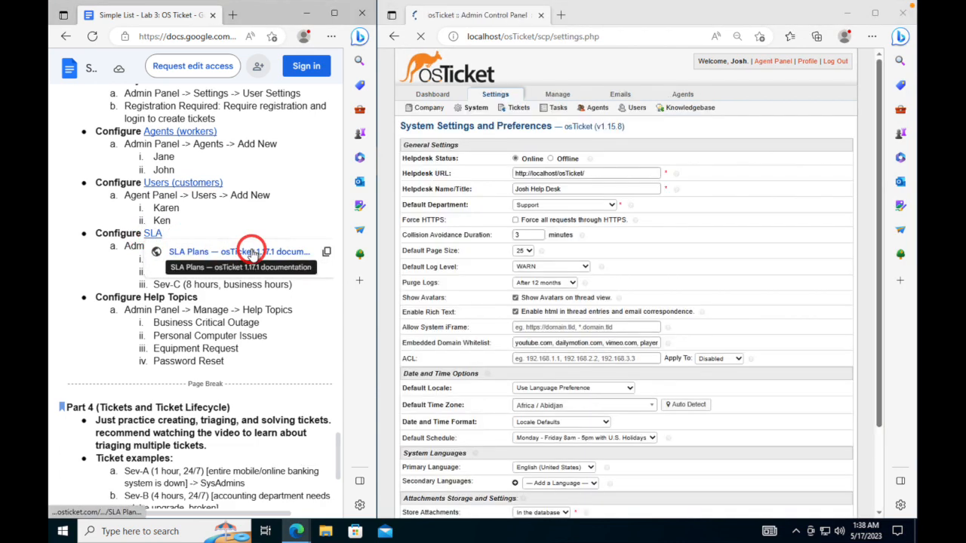
click(245, 252)
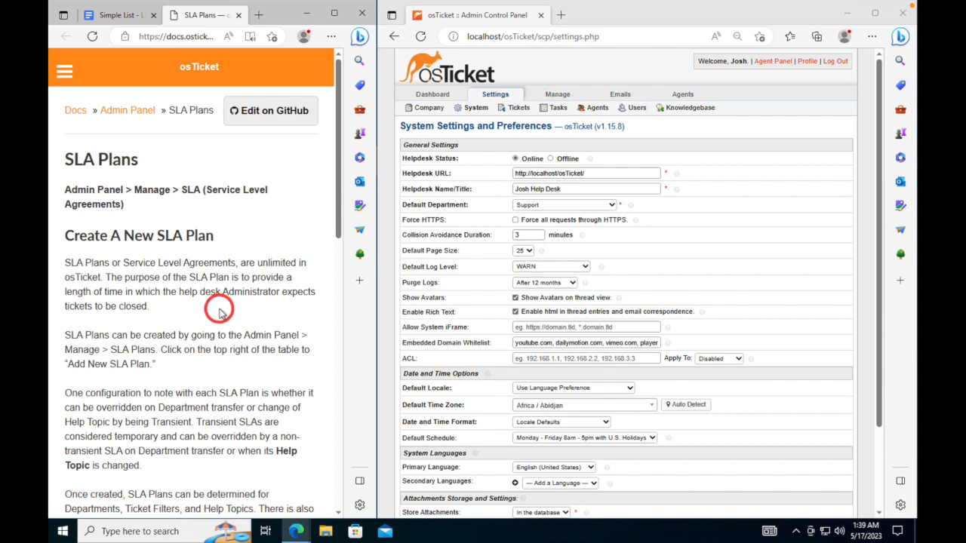
click(237, 15)
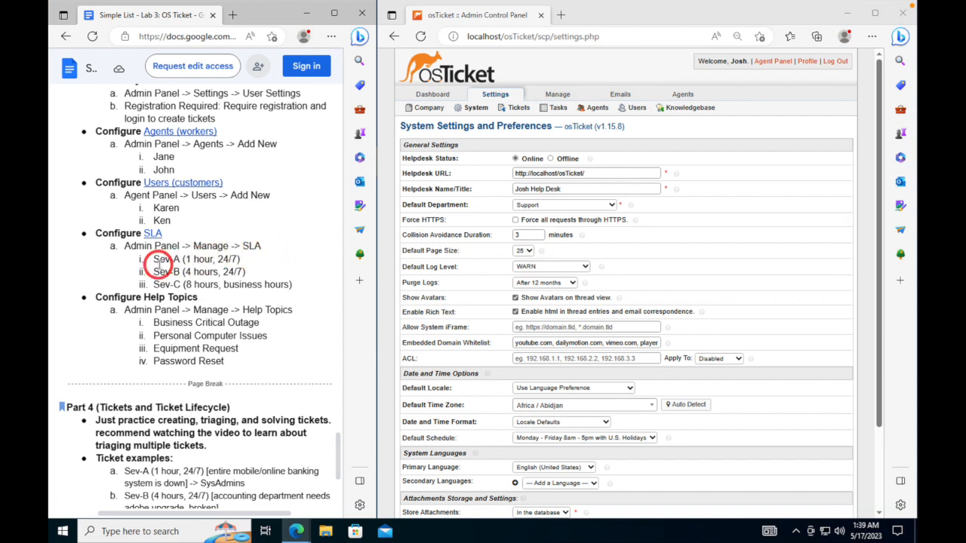
click(559, 95)
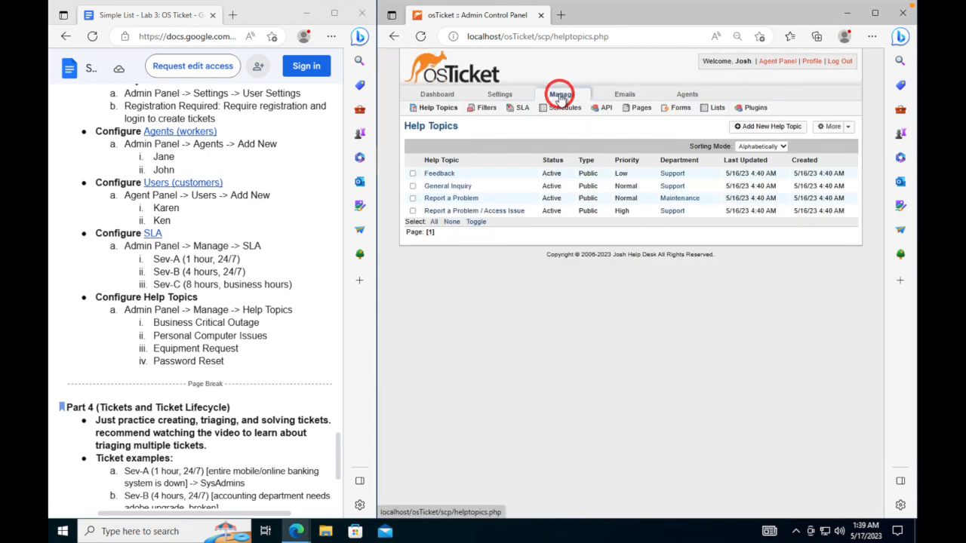
- Create the SLA plan Sev-A with a 1-hour grace period on the 24/7 schedule
click(521, 108)
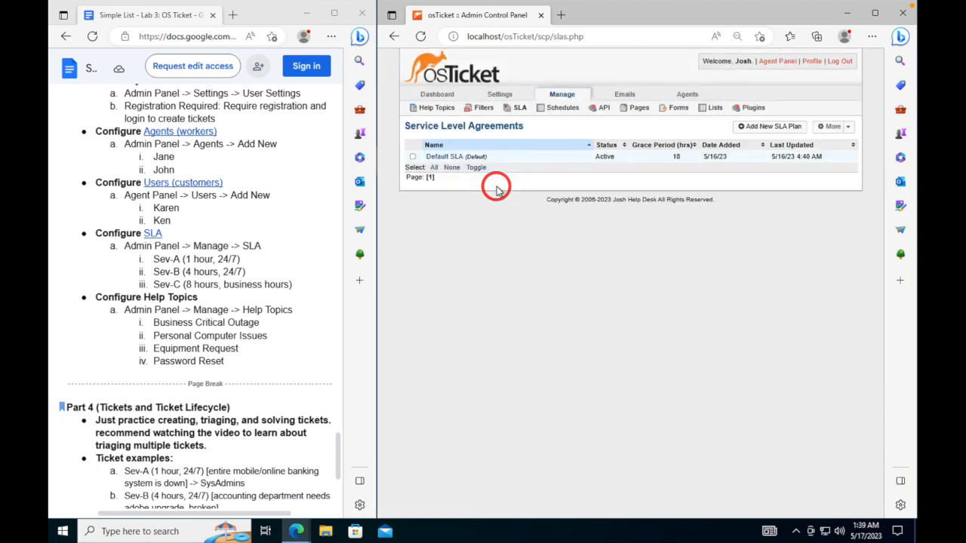
click(767, 128)
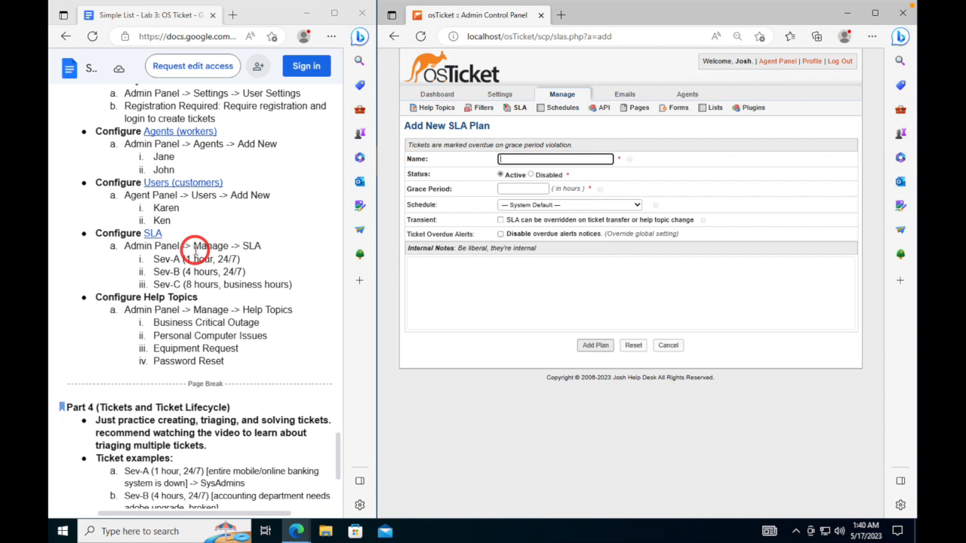
click(565, 161)
text(SE)
key(BackSpace)
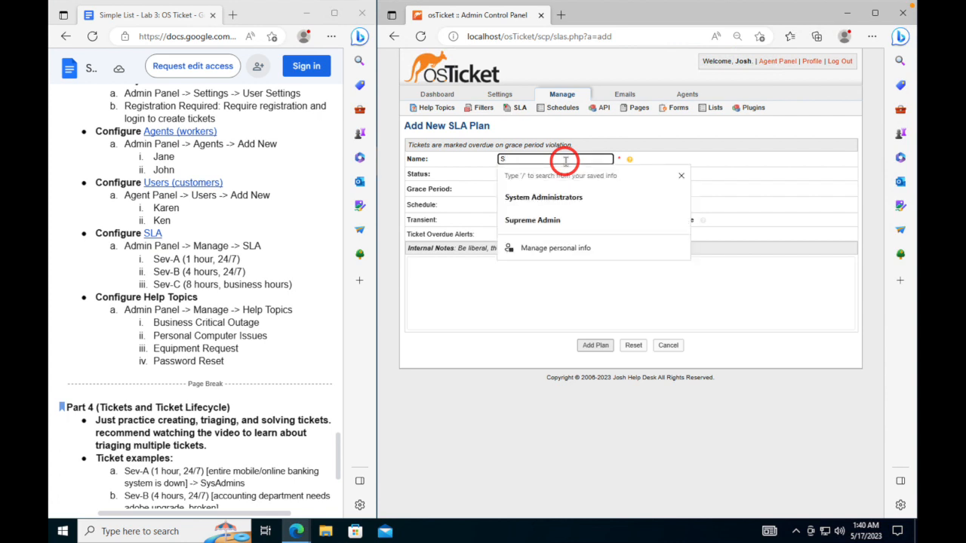
text(ev-A)
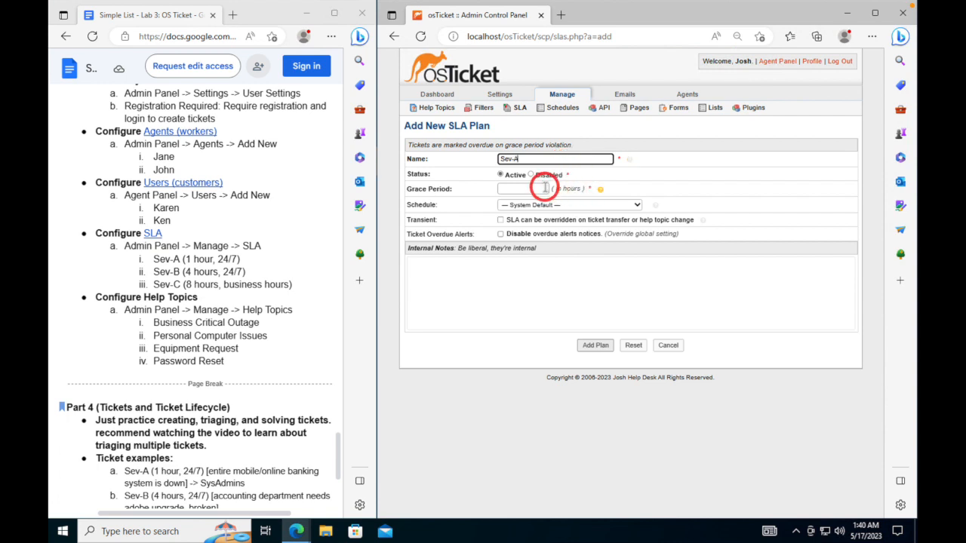
click(543, 188)
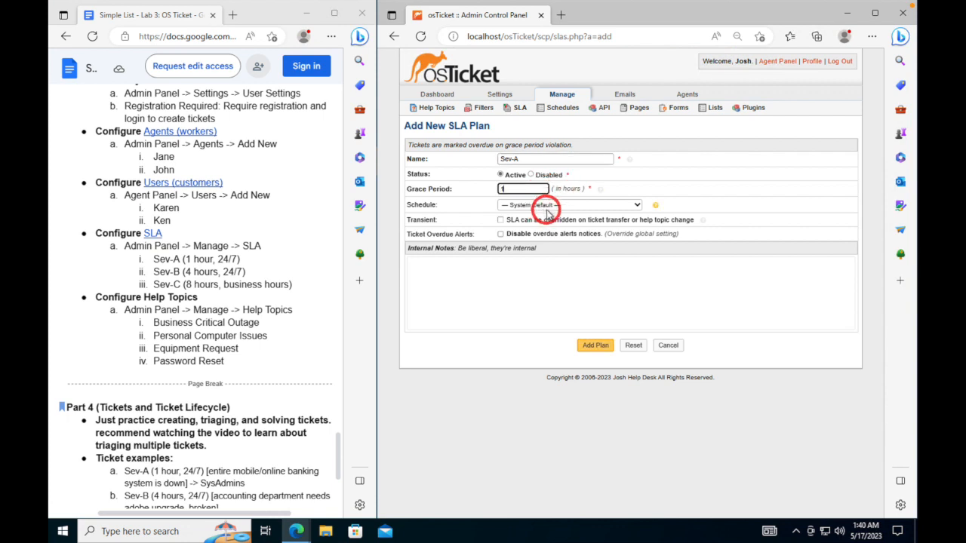
click(593, 204)
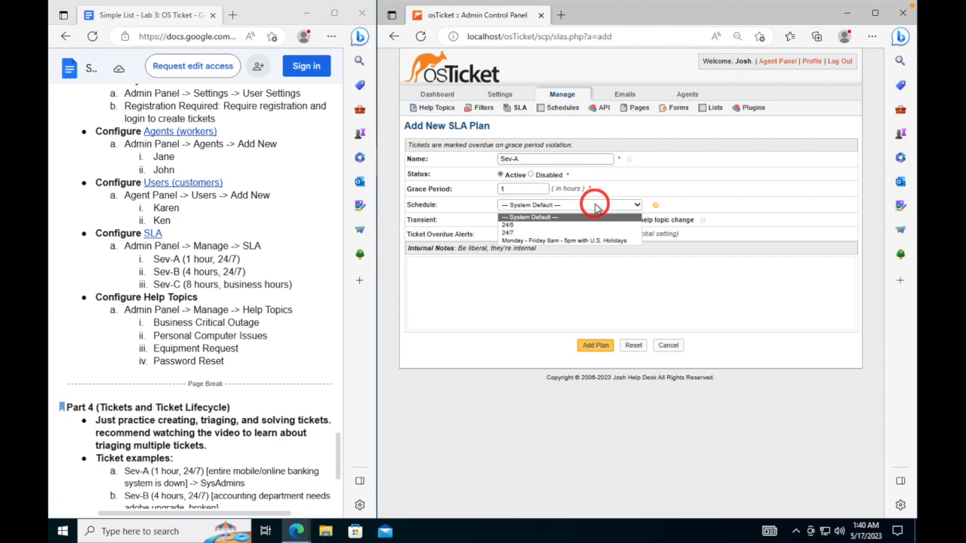
click(583, 232)
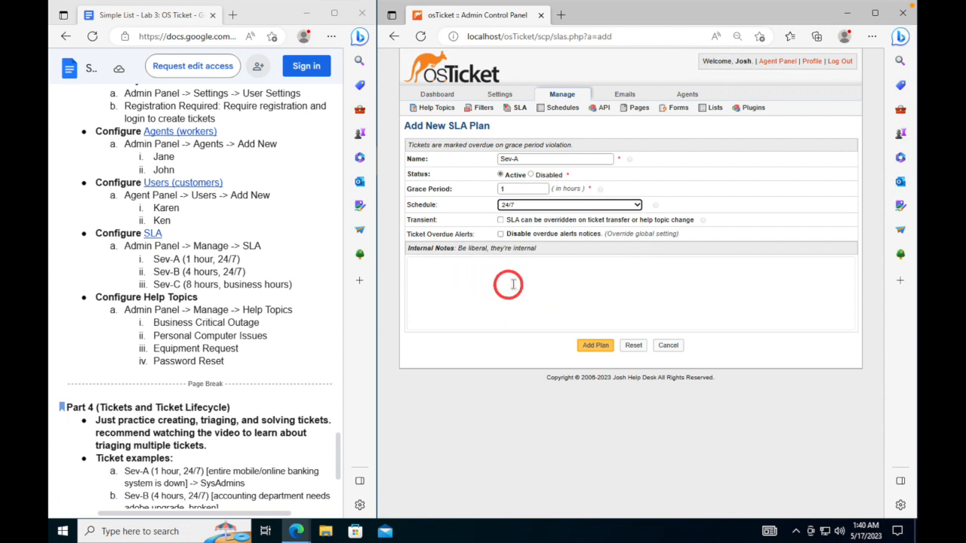
click(595, 347)
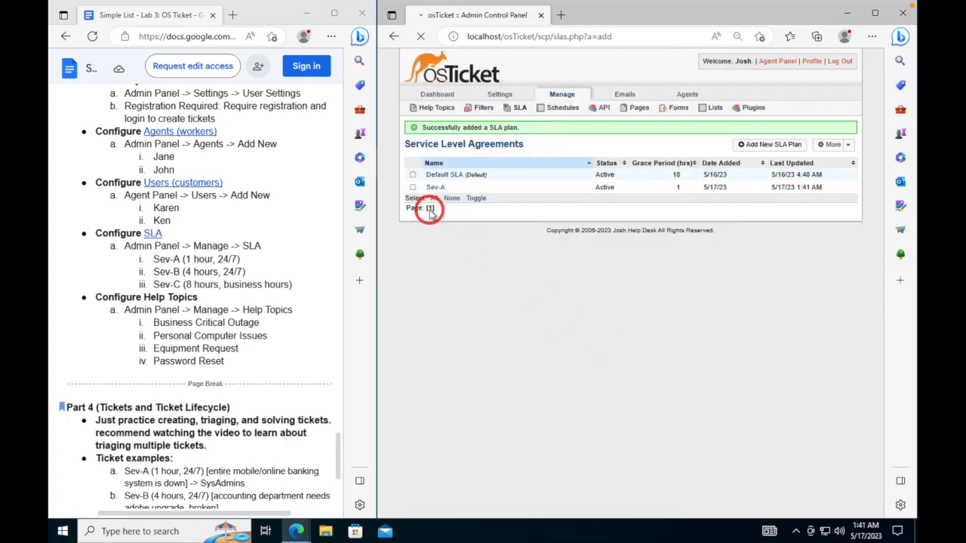
- Add SLA plan Sev-B with a 4-hour grace period and the 24/7 schedule
click(751, 149)
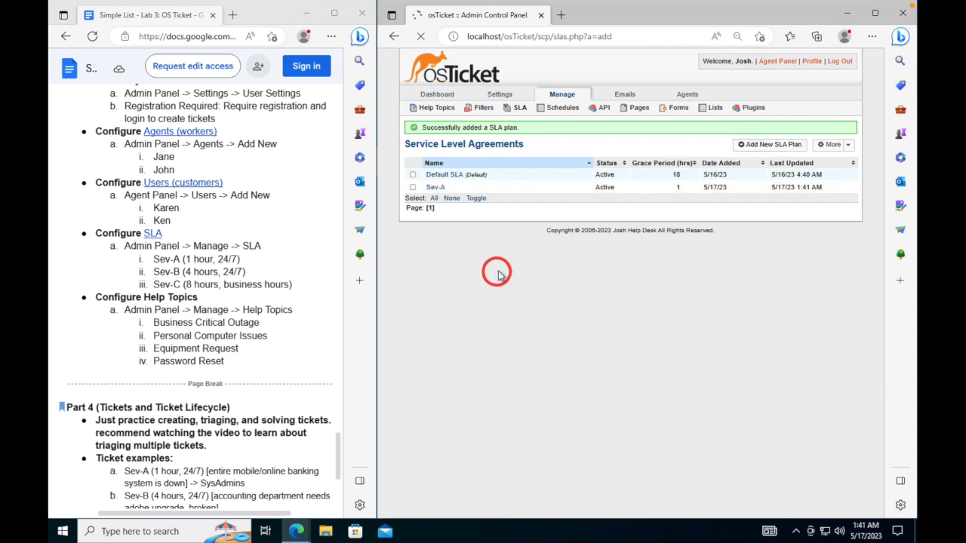
click(529, 158)
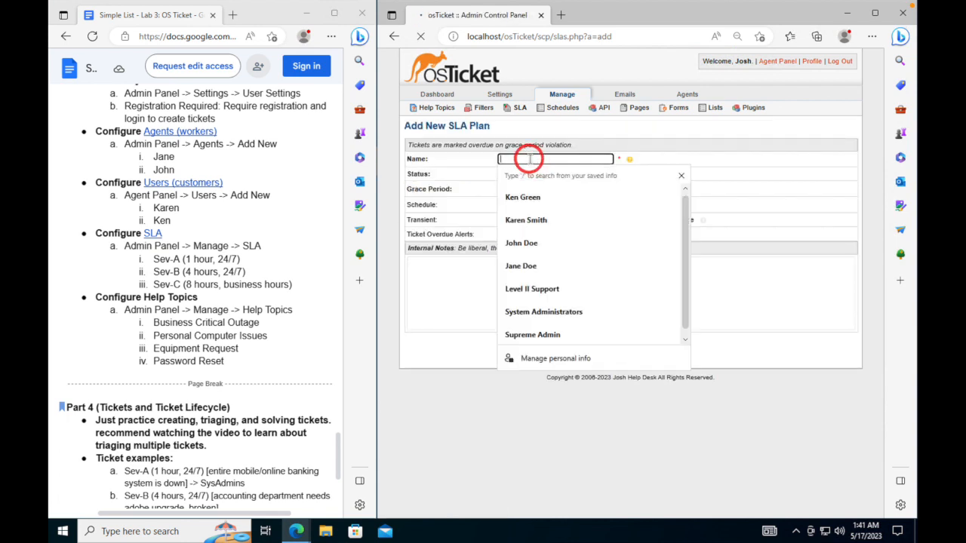
text(S)
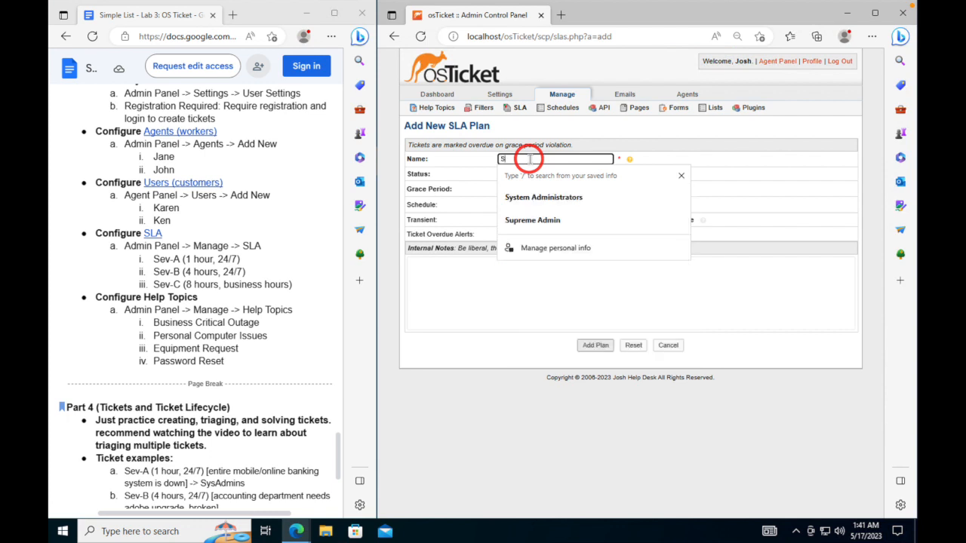
text(ev-B)
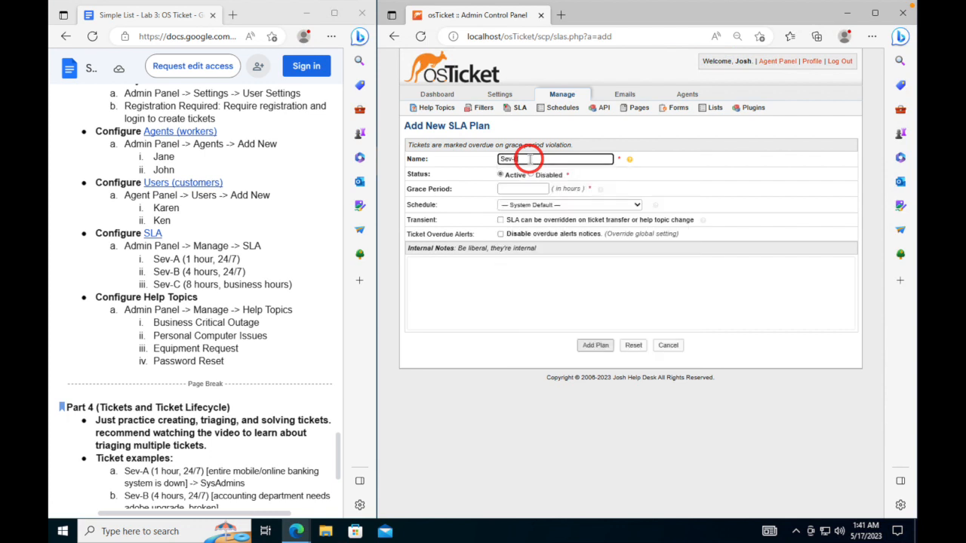
click(536, 189)
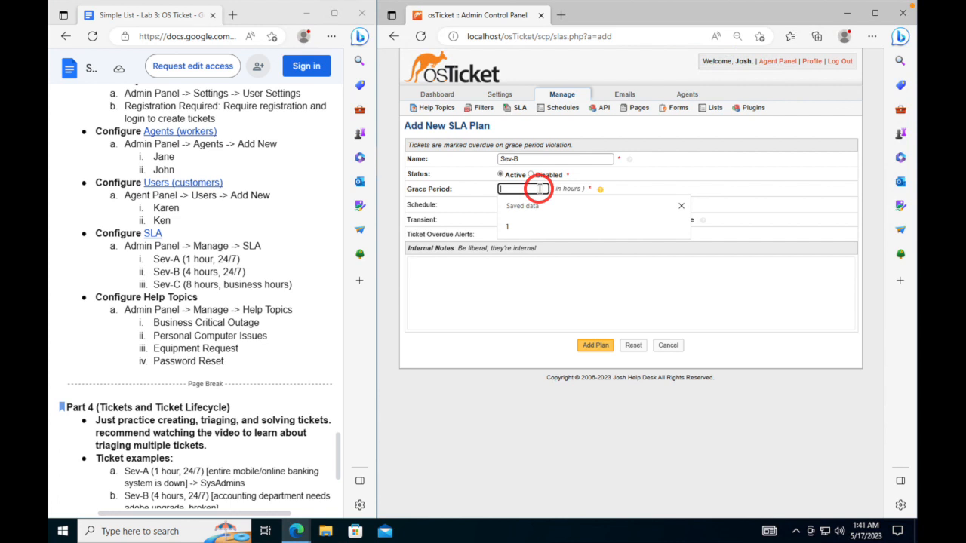
text(4)
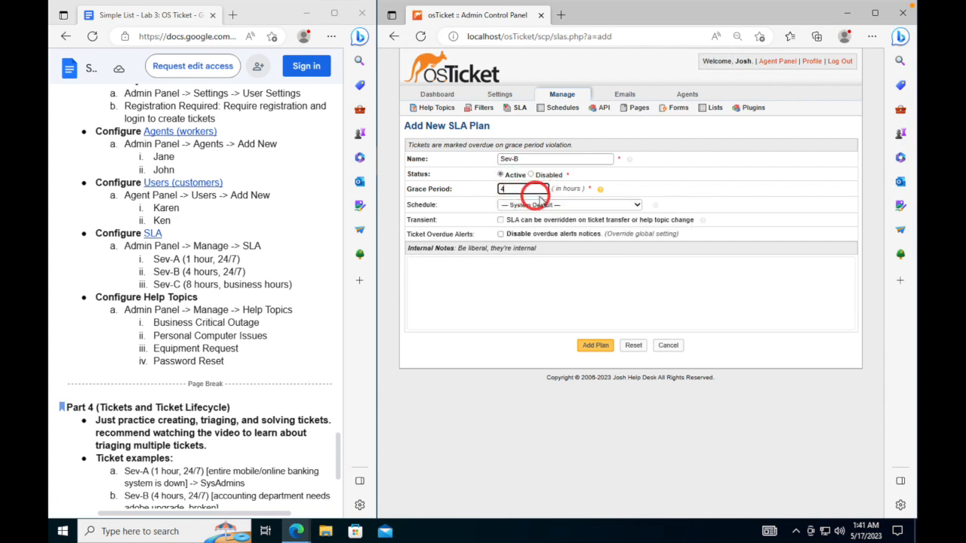
click(587, 209)
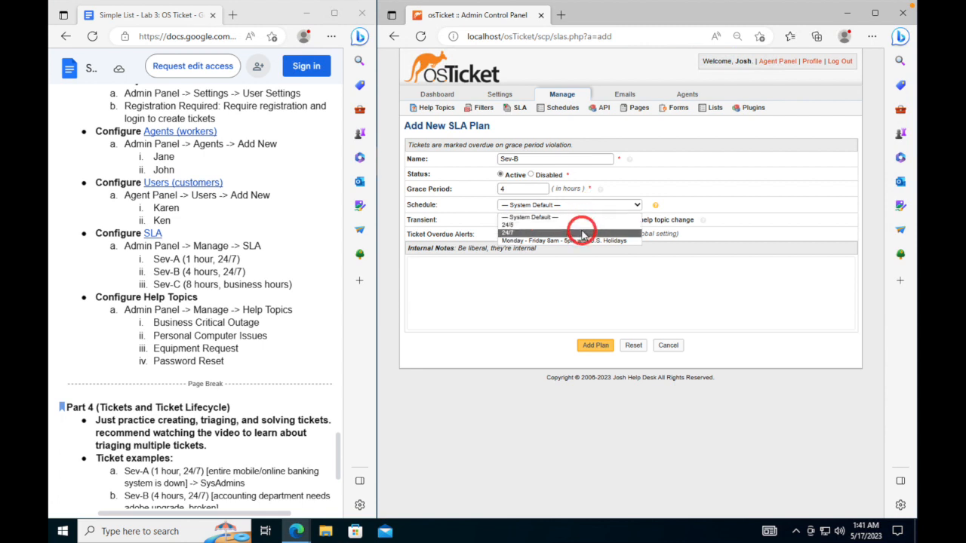
click(579, 221)
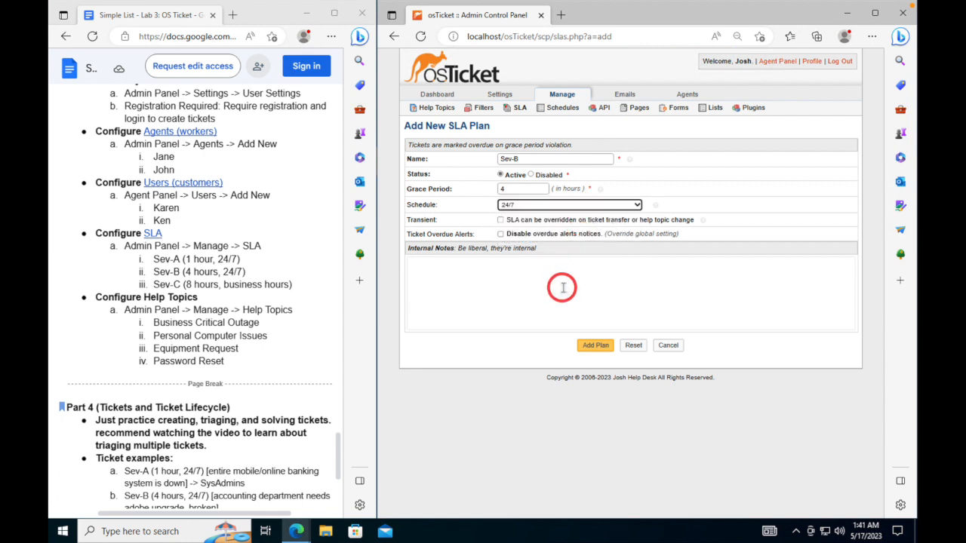
click(594, 346)
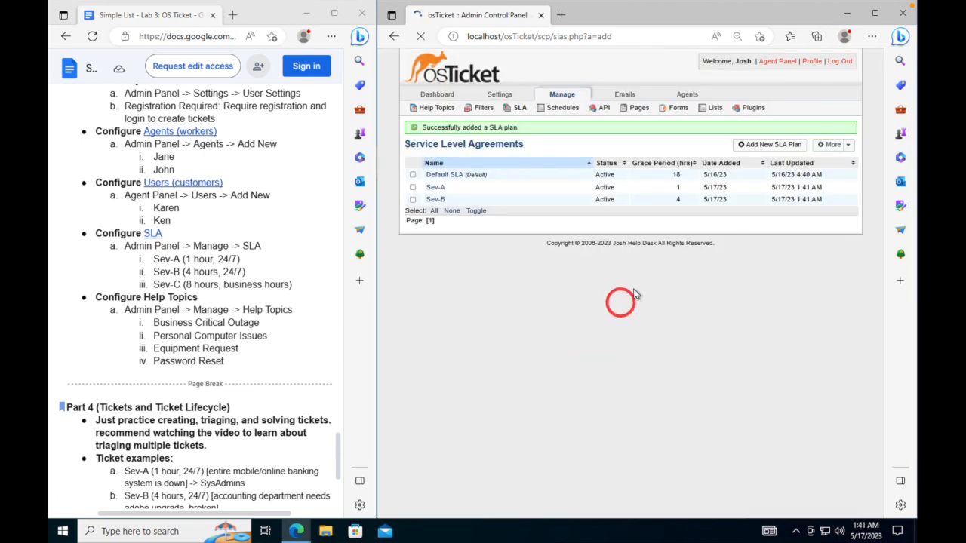
- Add SLA plan Sev-C with 8-hour grace on the Monday–Friday 8am–5pm U.S. Holidays schedule
click(783, 146)
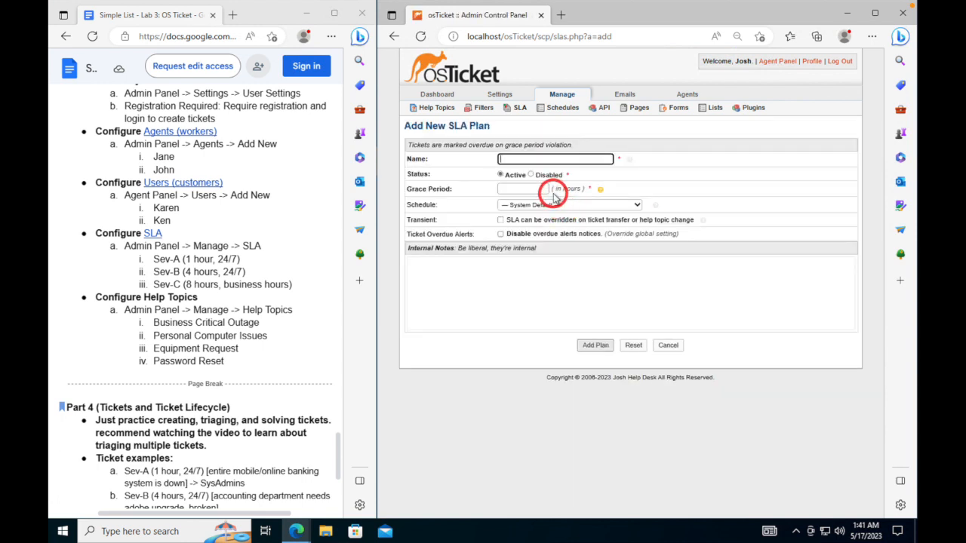
text(Sev)
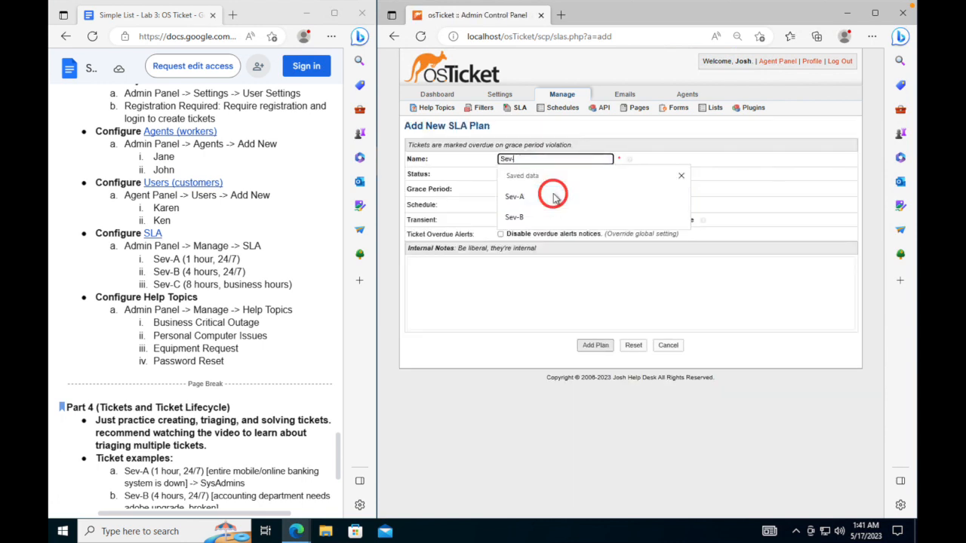
text(-C)
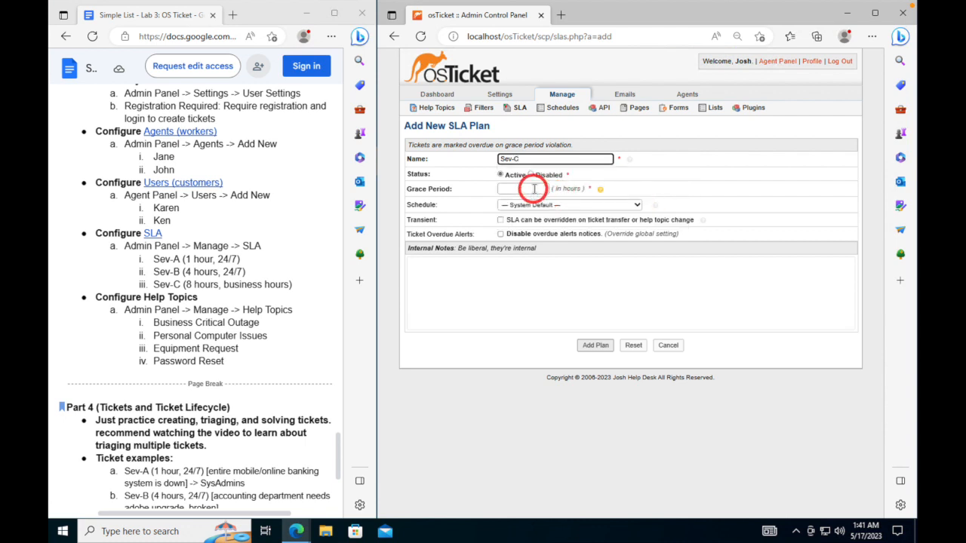
click(533, 189)
text(8)
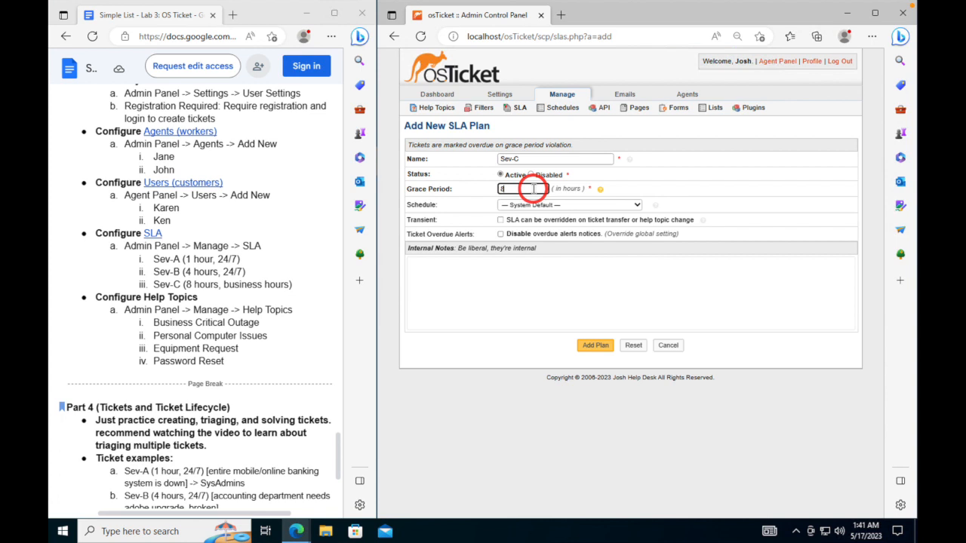
click(562, 205)
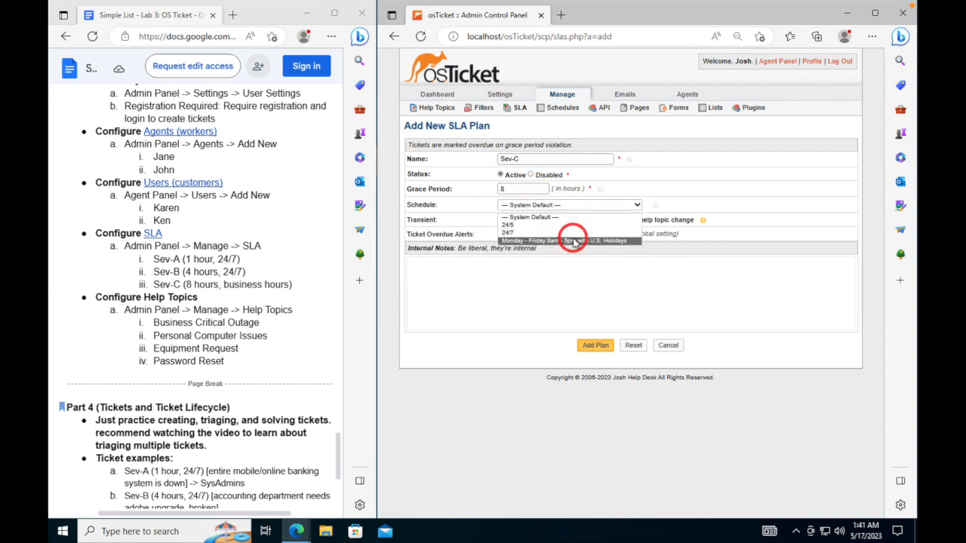
click(573, 240)
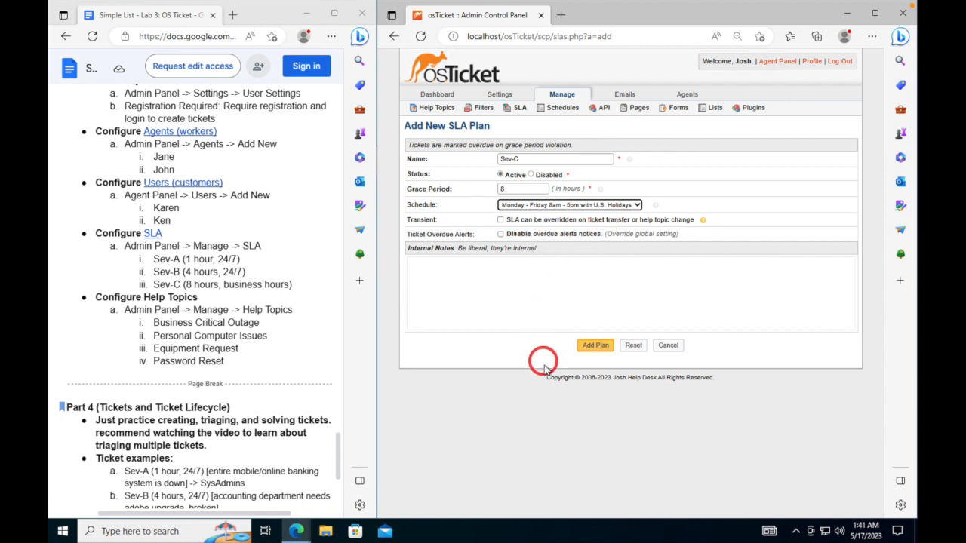
click(587, 346)
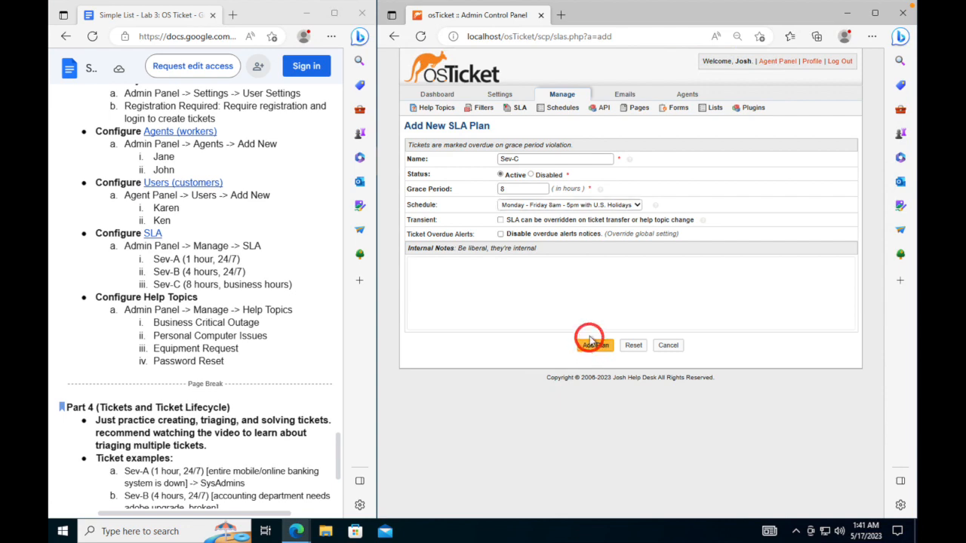
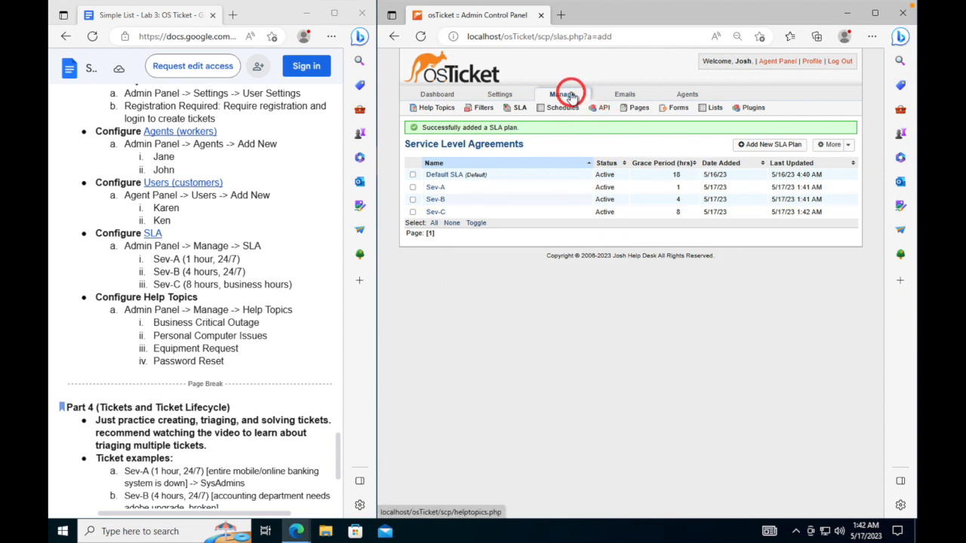
- Add the help topic 'Business Critical Outage', checking its New Ticket Options and Forms tabs before saving
click(431, 110)
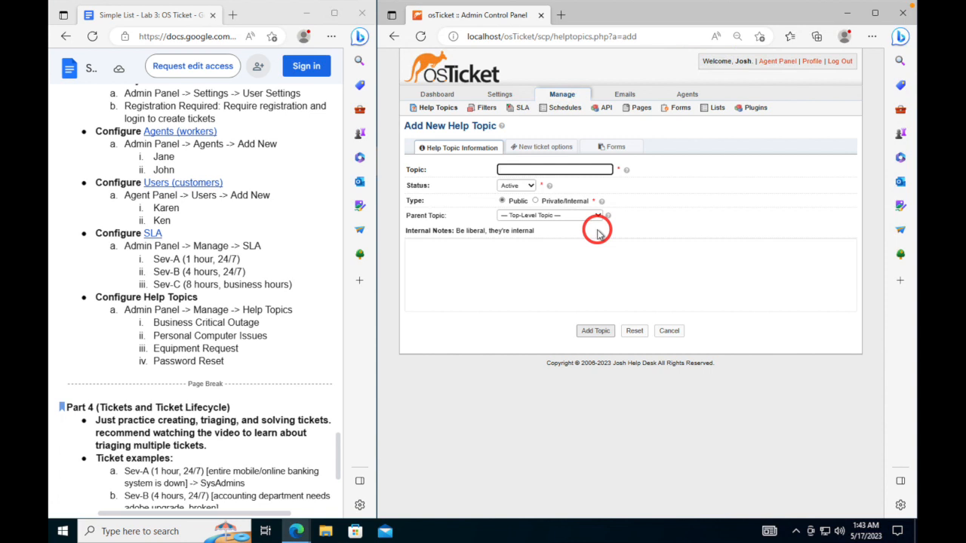
drag(269, 323, 155, 323)
key(ctrl+c)
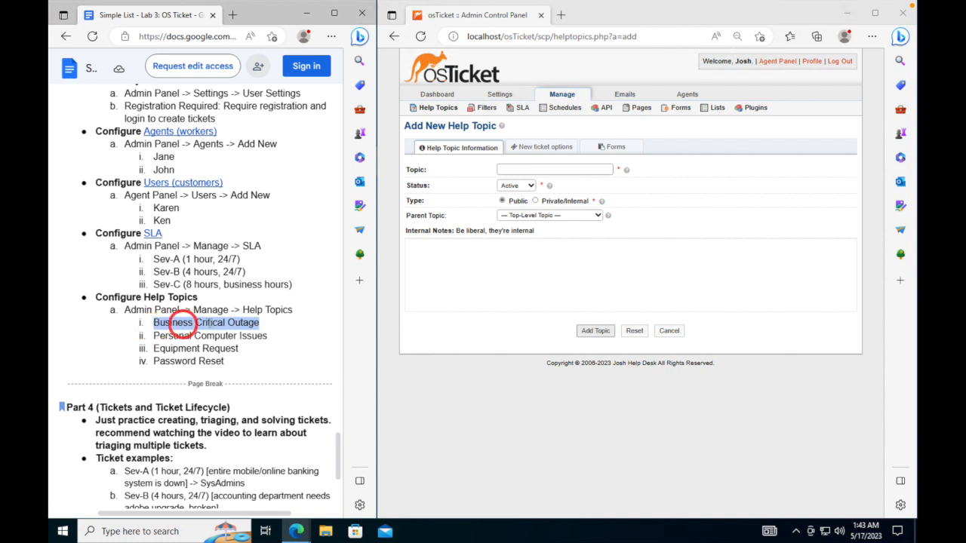
click(559, 169)
key(ctrl+v)
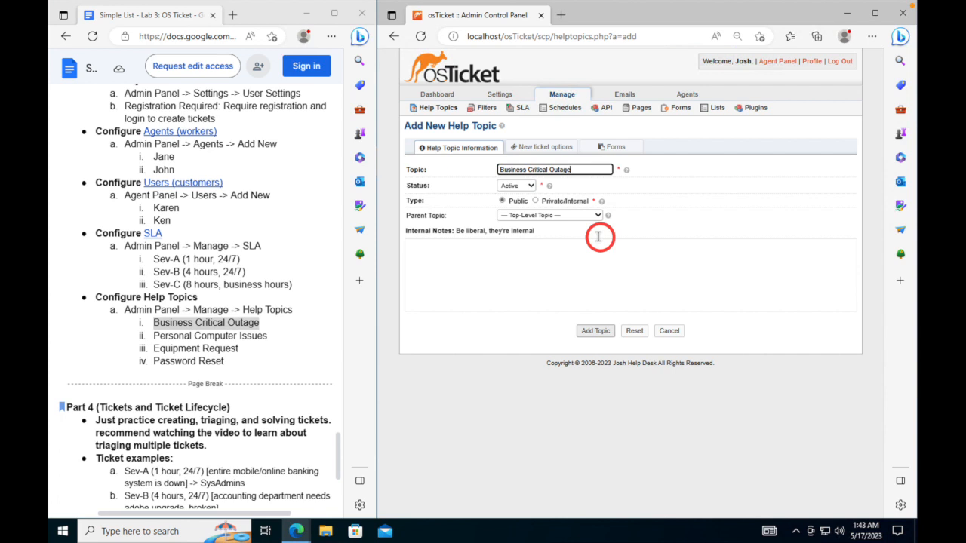
click(589, 217)
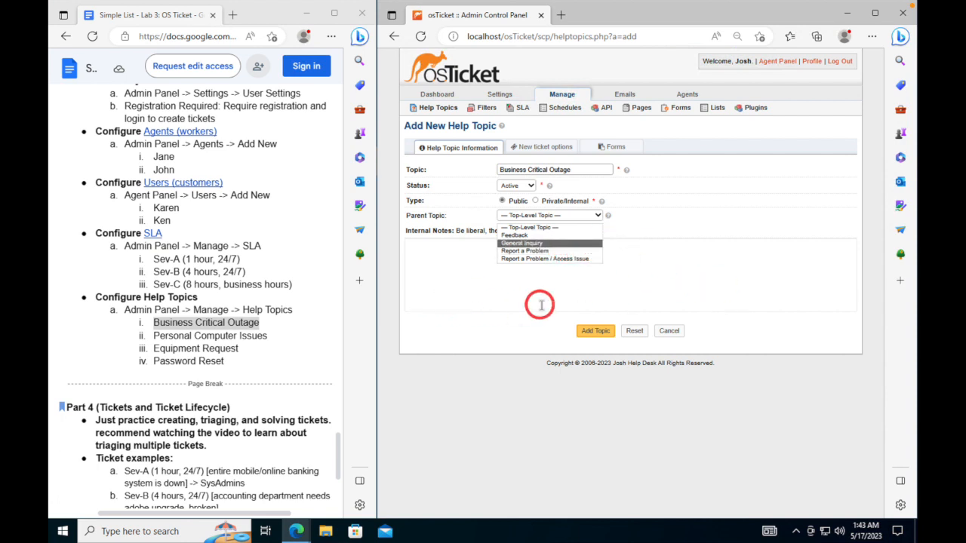
click(543, 148)
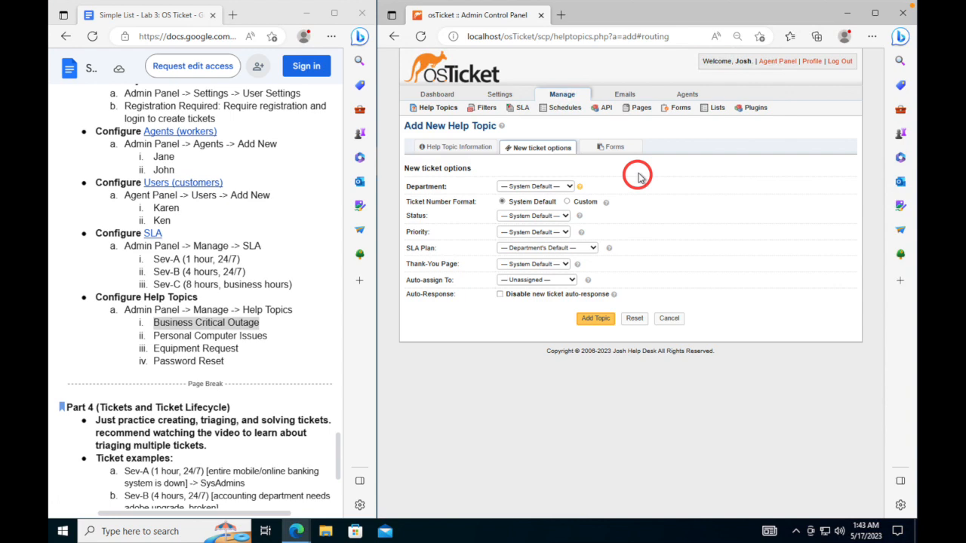
click(627, 150)
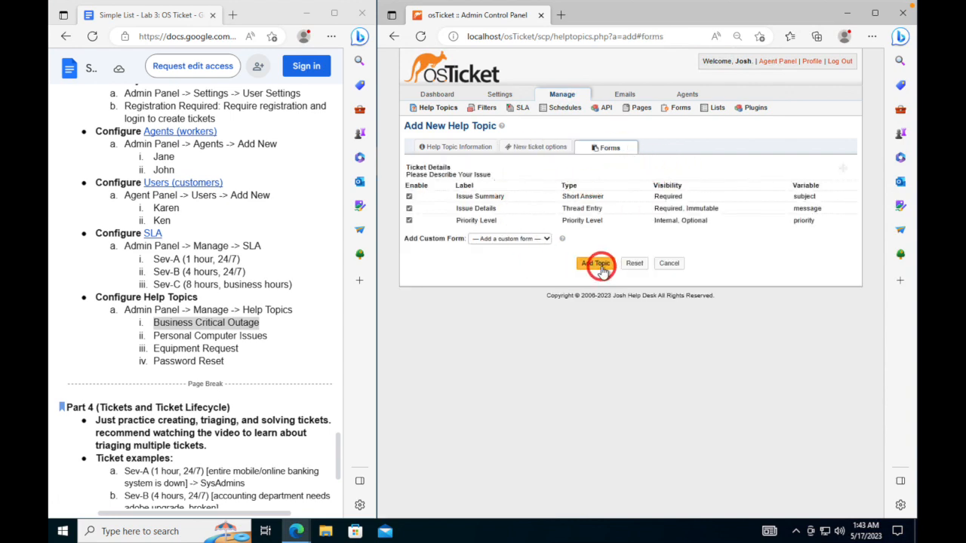
click(598, 265)
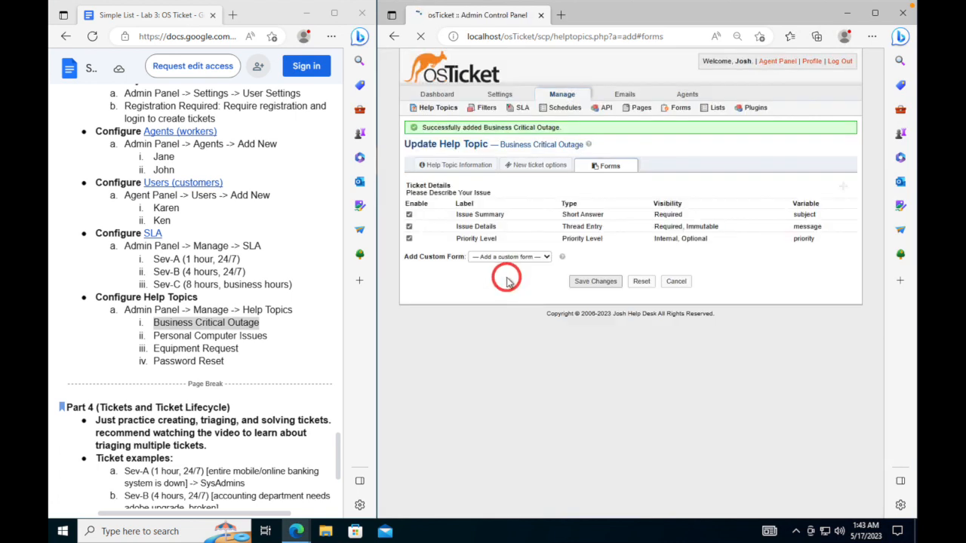
click(429, 110)
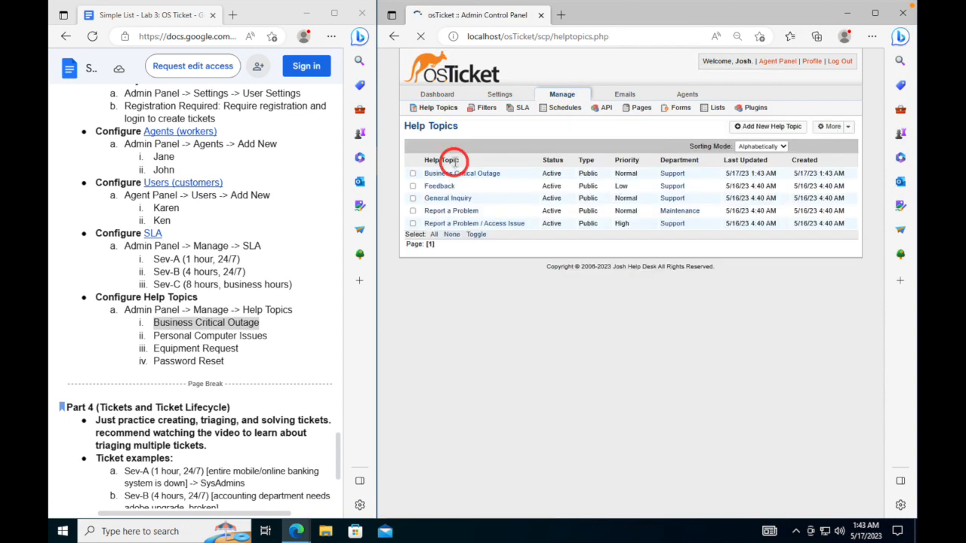
- Add the help topic 'Personal Computer Issues' using the name copied from the notes
click(768, 130)
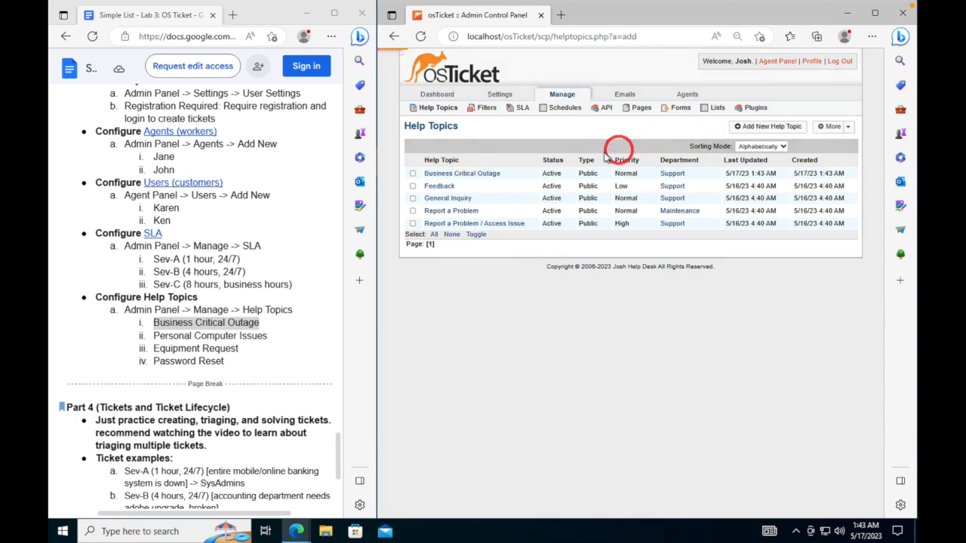
drag(268, 335, 157, 341)
key(ctrl+c)
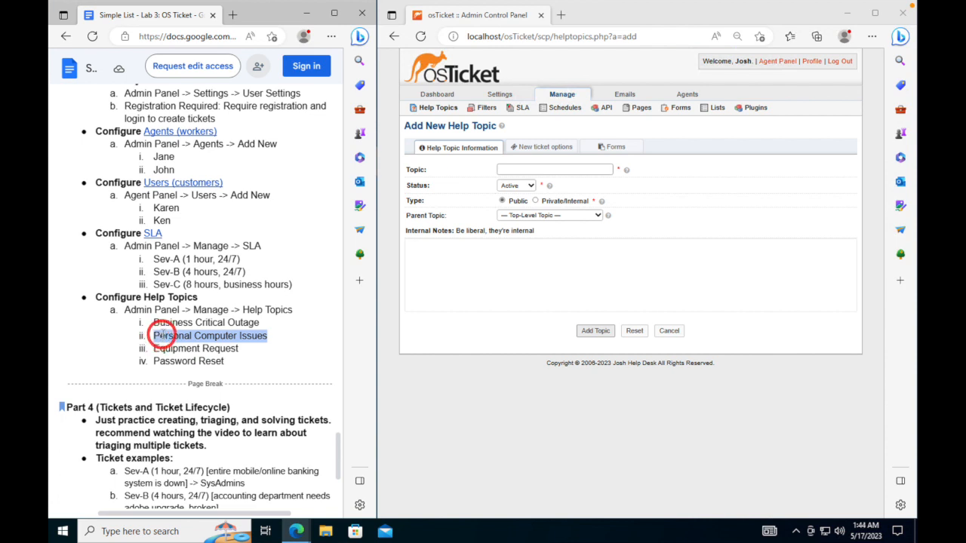
click(552, 168)
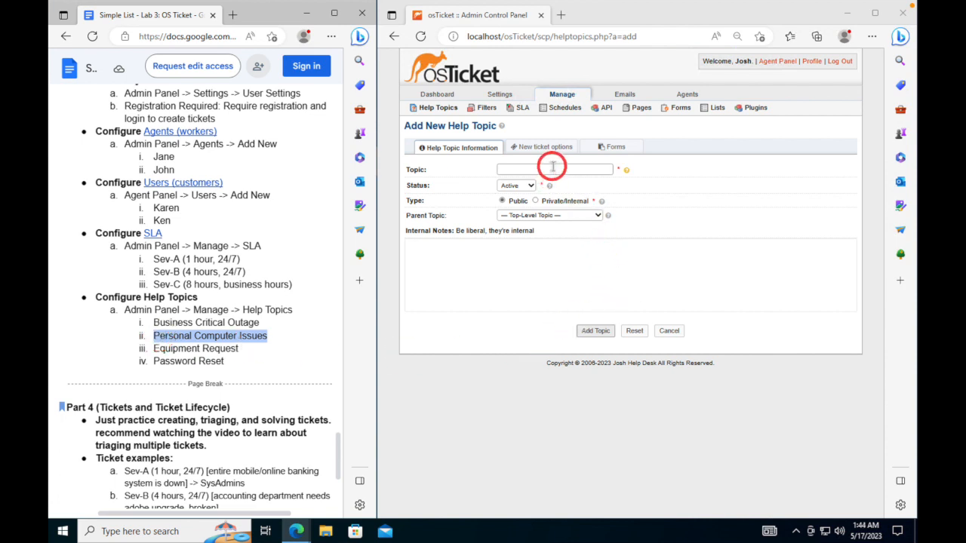
key(ctrl+v)
click(592, 332)
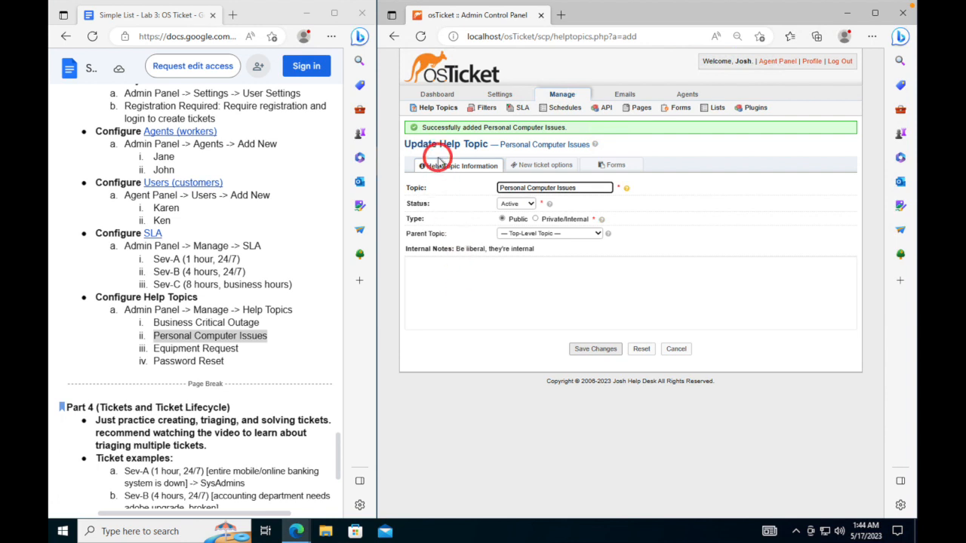
- Add the help topic 'Equipment Request' using the name copied from the notes
click(426, 111)
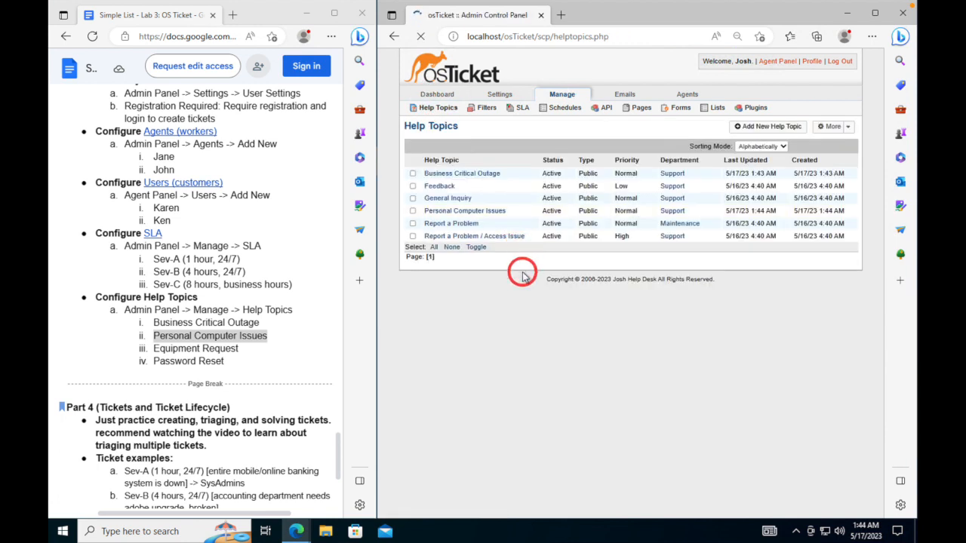
click(768, 126)
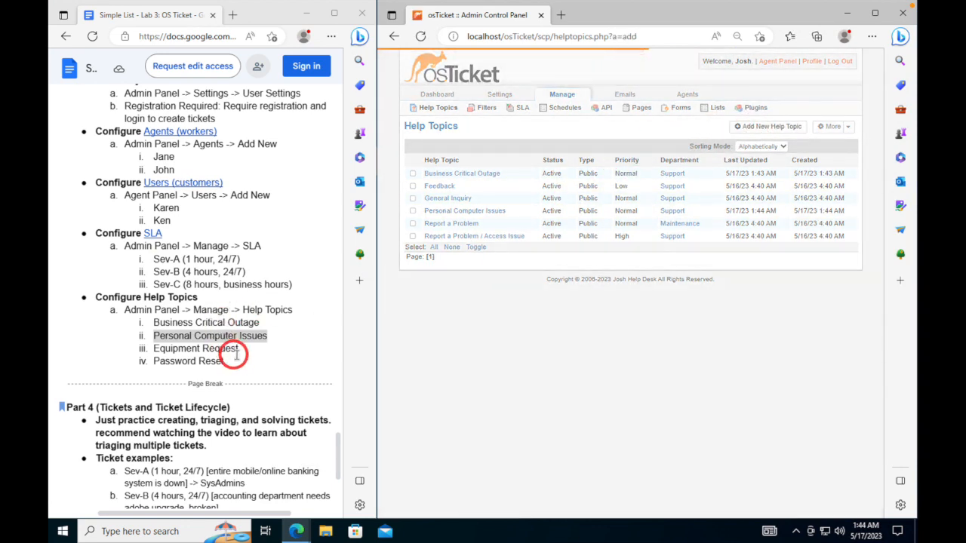
drag(243, 349, 156, 355)
key(ctrl+c)
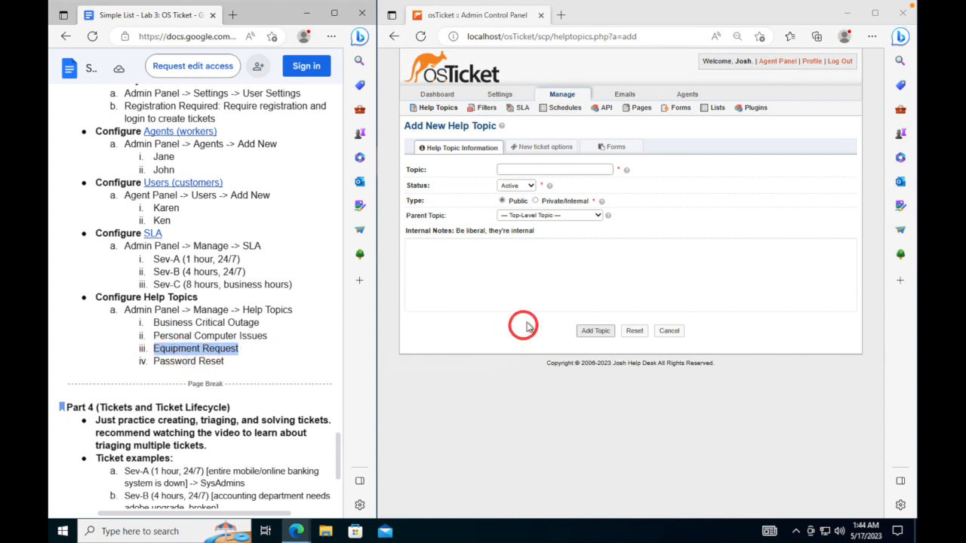
click(559, 173)
key(ctrl+v)
click(595, 331)
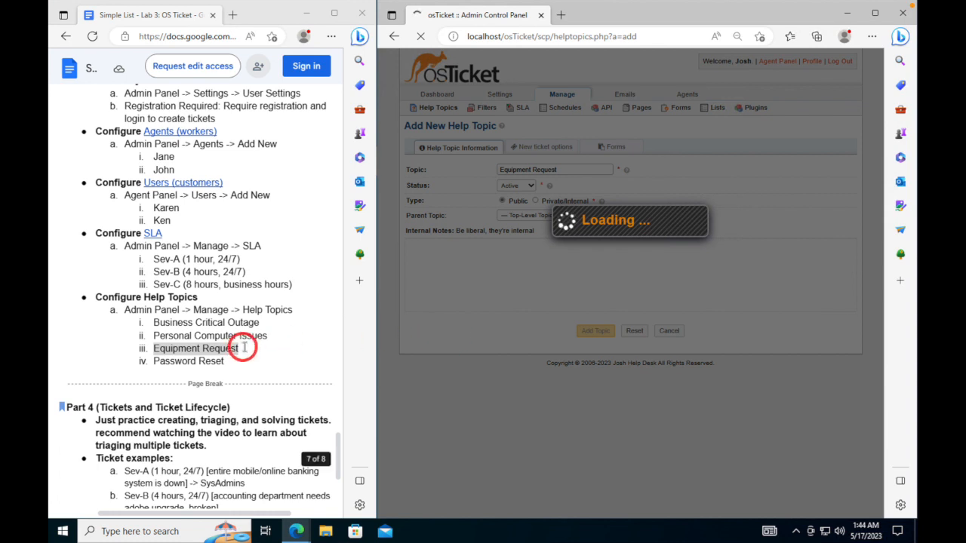
drag(228, 360, 154, 363)
key(ctrl+c)
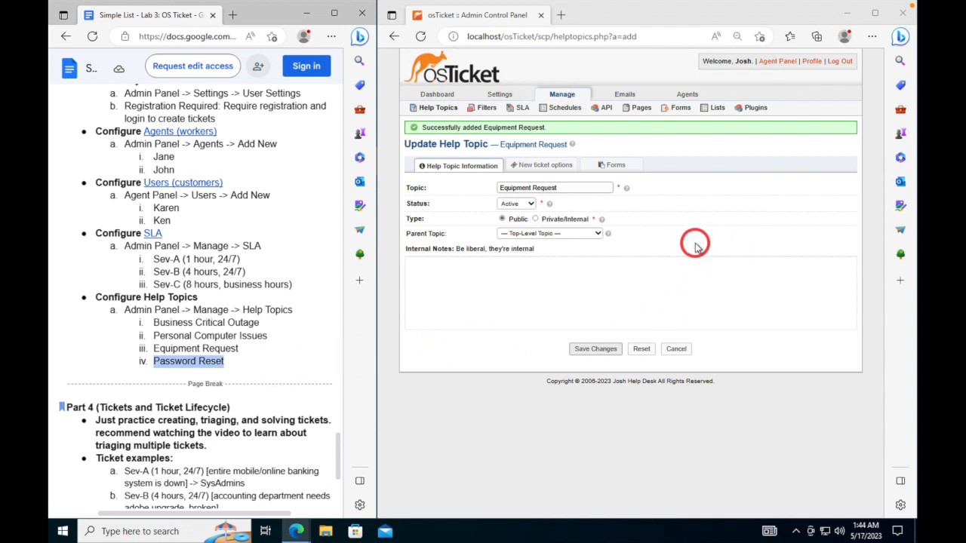
- Create the 'Password Reset' help topic by pasting its name and saving
click(436, 114)
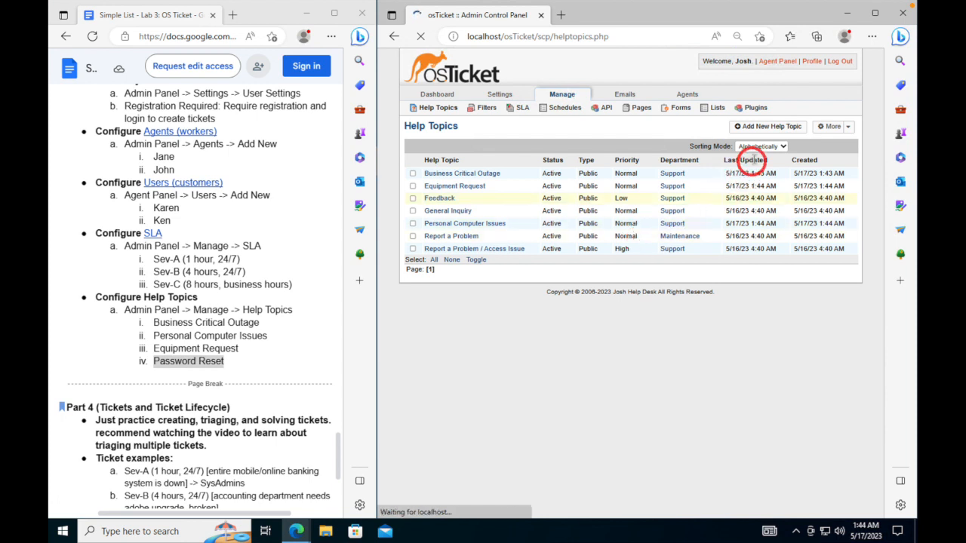
click(765, 129)
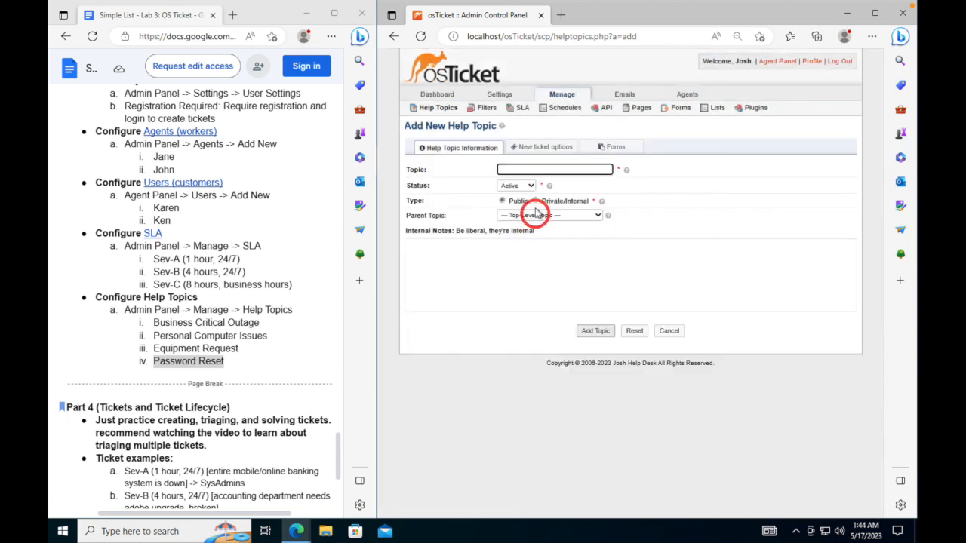
click(532, 170)
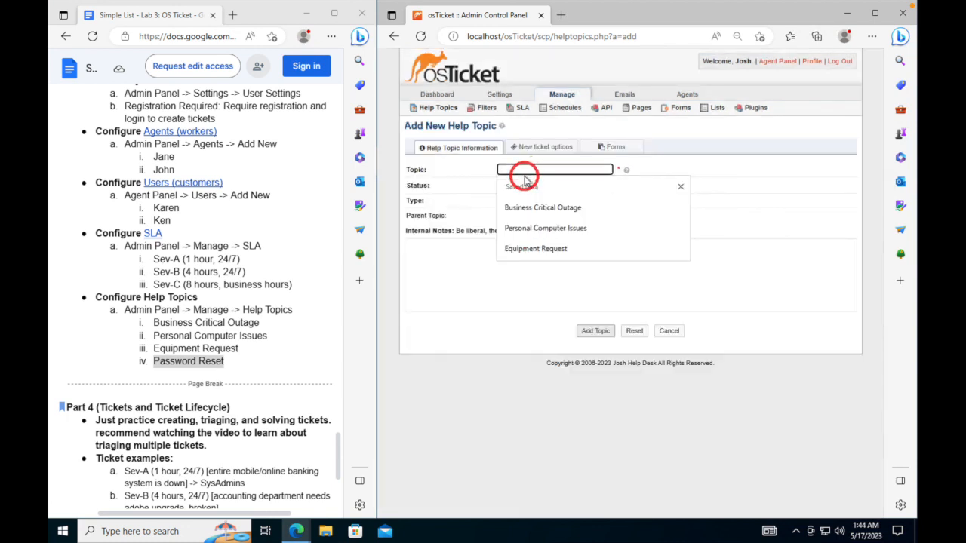
key(ctrl+v)
click(606, 326)
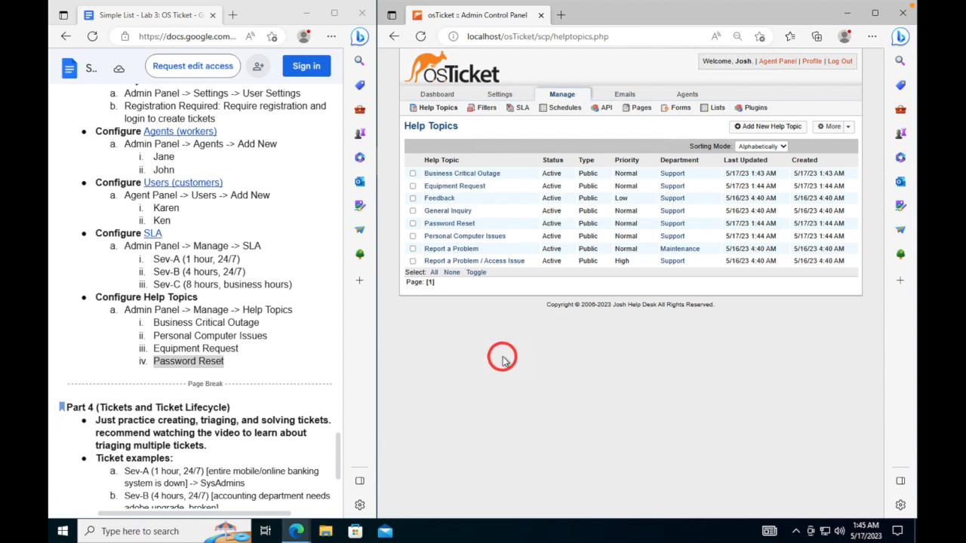
- Window the Remote Desktop session and place it beside the Azure portal's vmosticket VM page
mouse_move(369, 1)
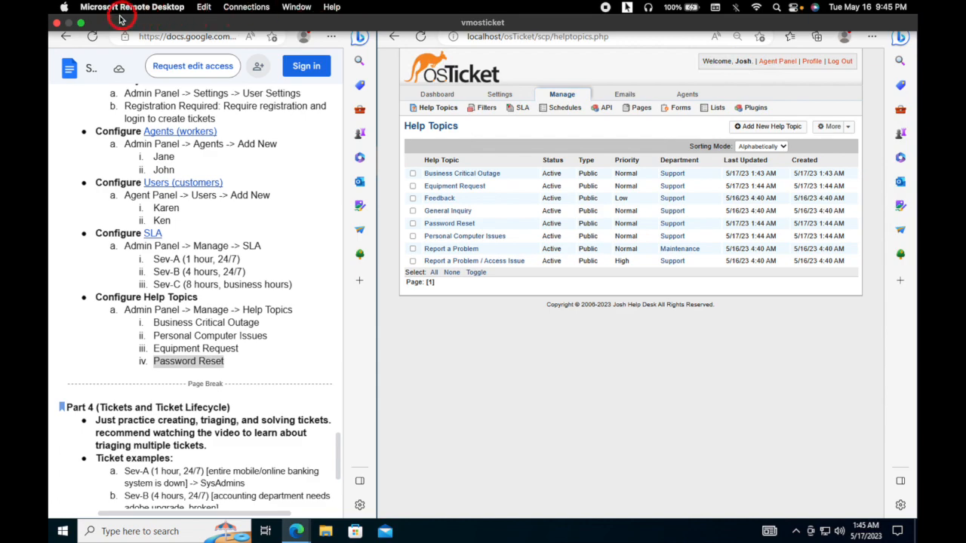
click(80, 23)
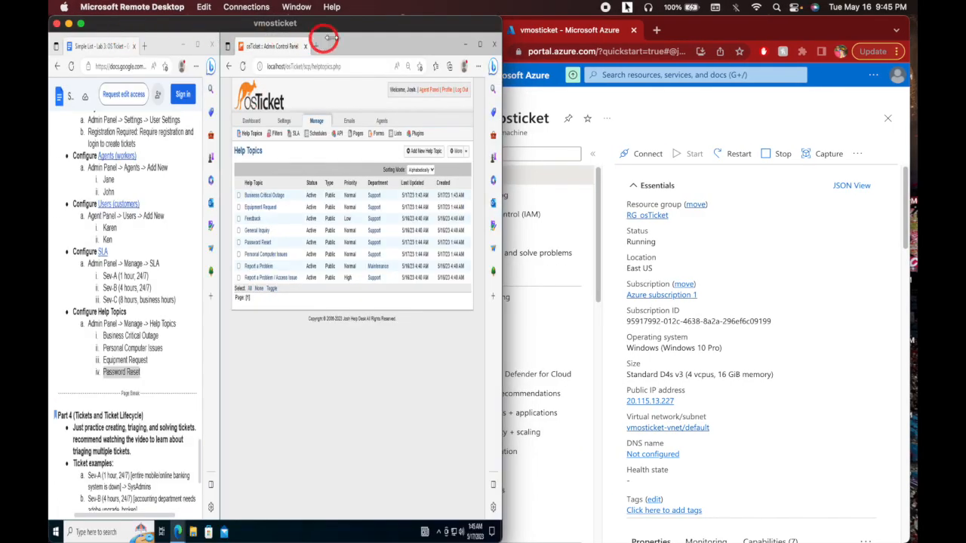
drag(356, 21, 466, 29)
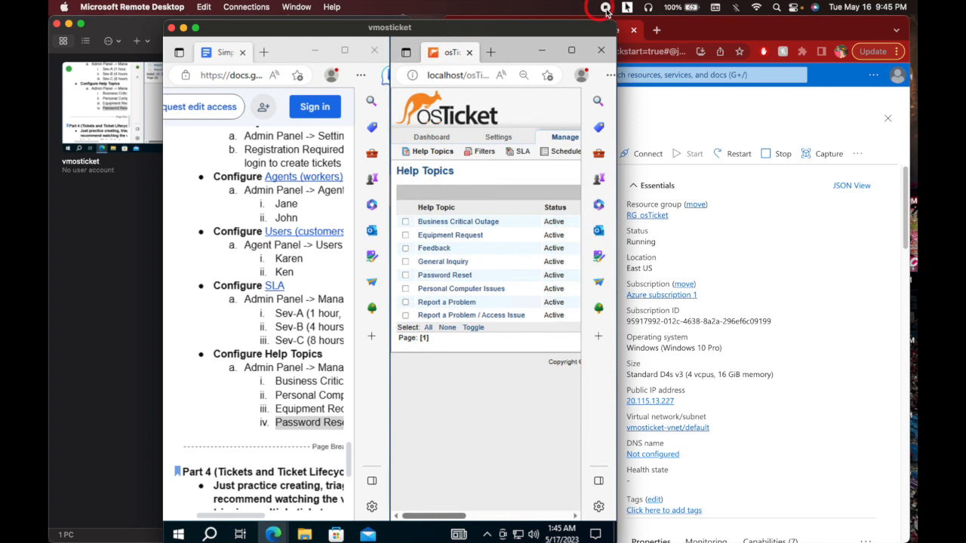
click(712, 32)
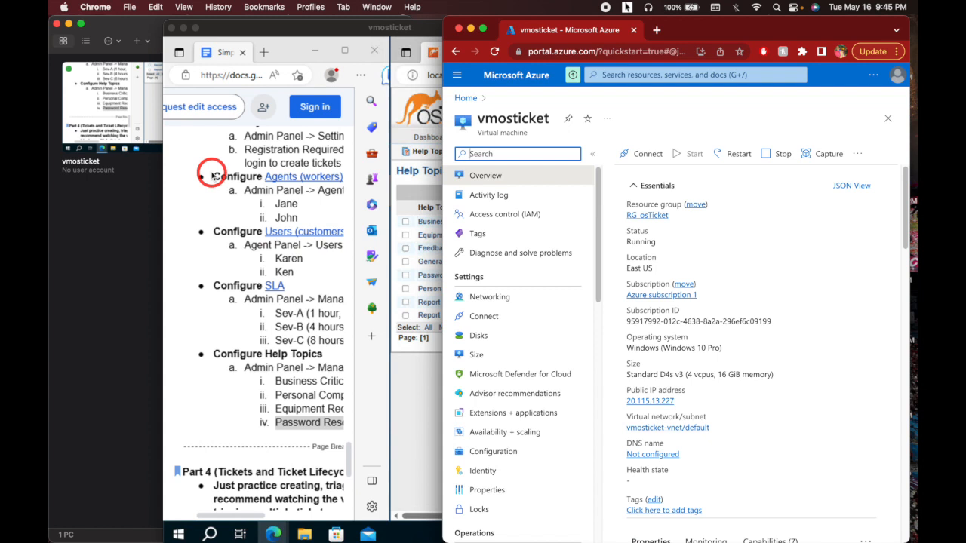
click(296, 35)
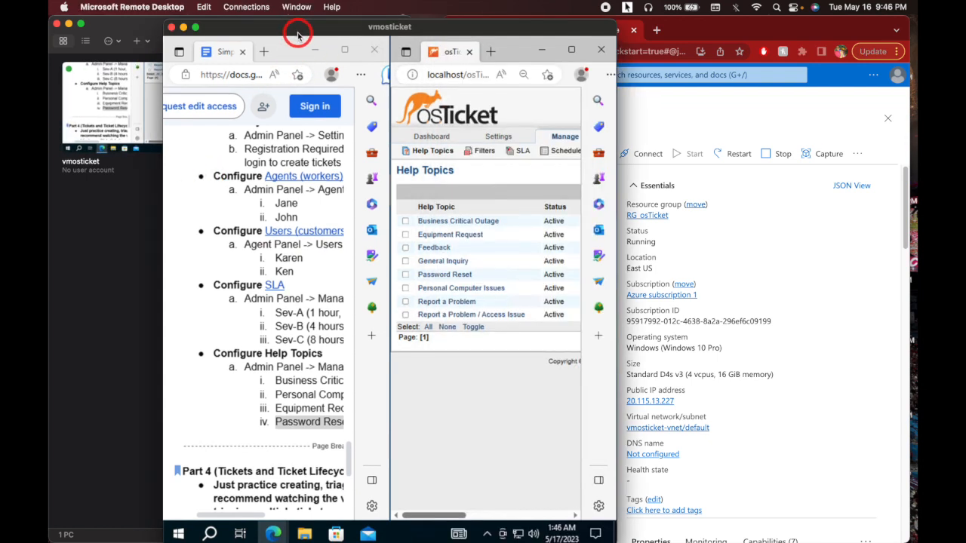